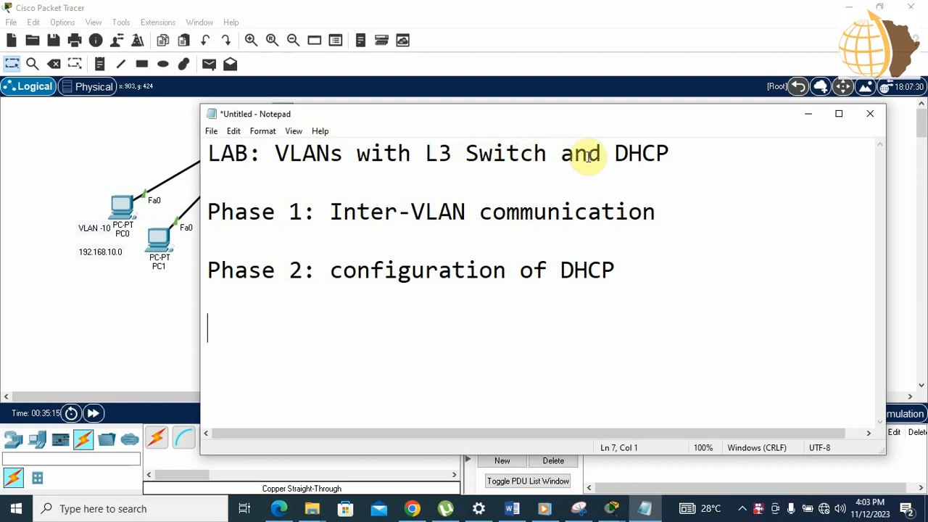
# Step: Move the Notepad lab outline off the network diagram and switch to the Packet Tracer workspace
pyautogui.moveTo(587, 119); pyautogui.dragTo(657, 139)
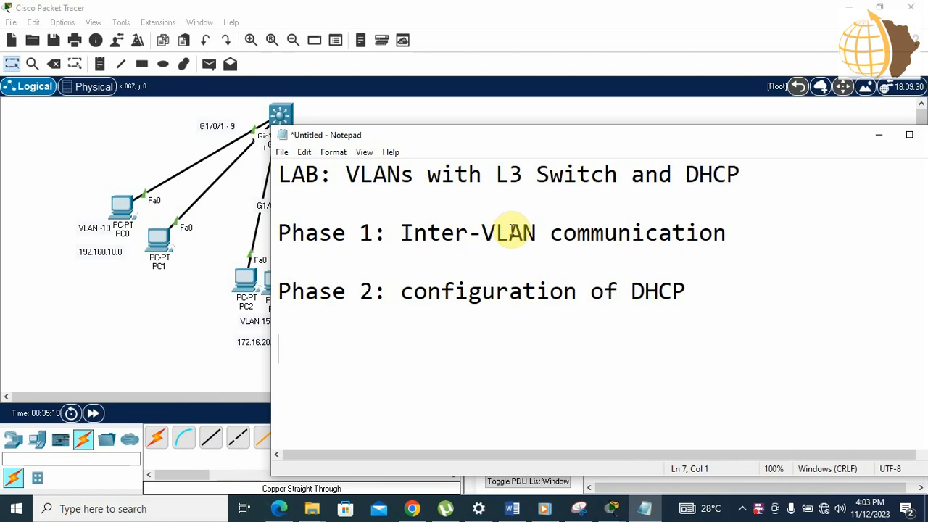
pyautogui.moveTo(594, 140); pyautogui.dragTo(682, 193)
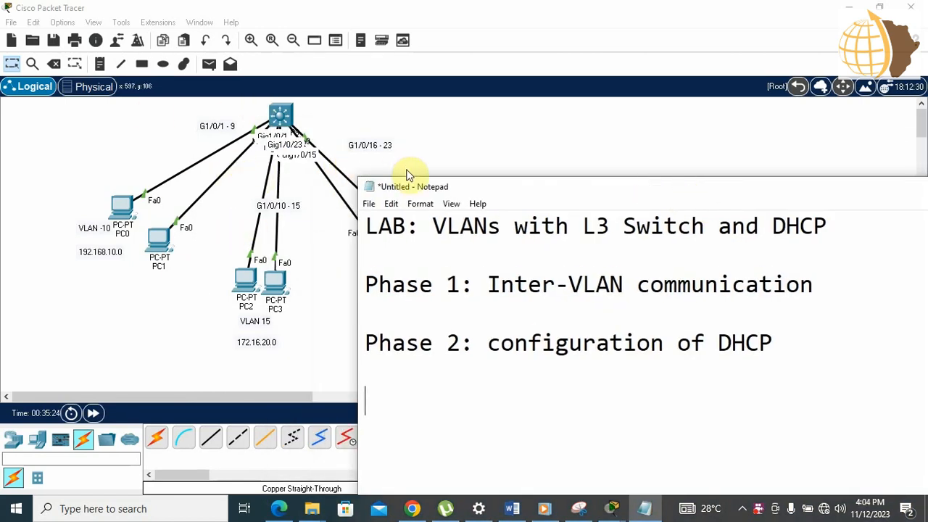
pyautogui.moveTo(487, 183); pyautogui.dragTo(574, 164)
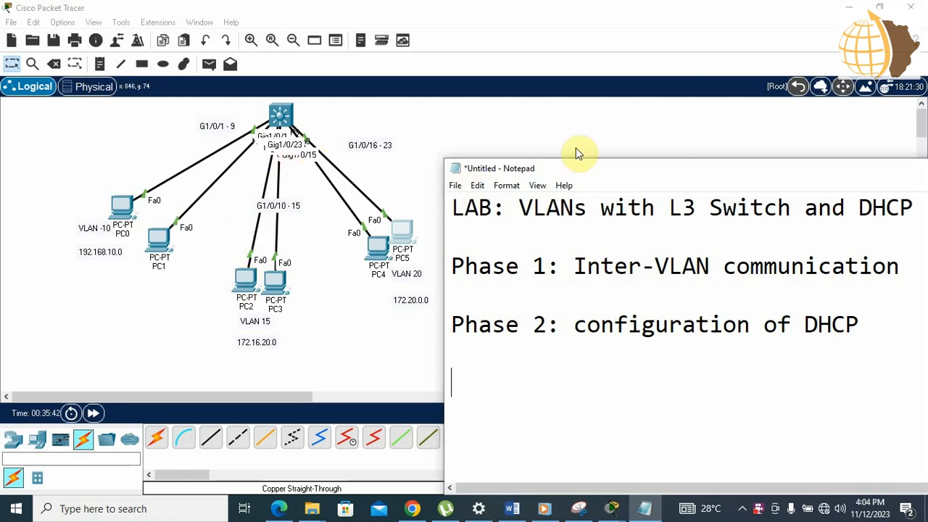
pyautogui.moveTo(597, 165)
pyautogui.mouseDown()
pyautogui.moveTo(596, 143)
pyautogui.moveTo(603, 170)
pyautogui.mouseUp()
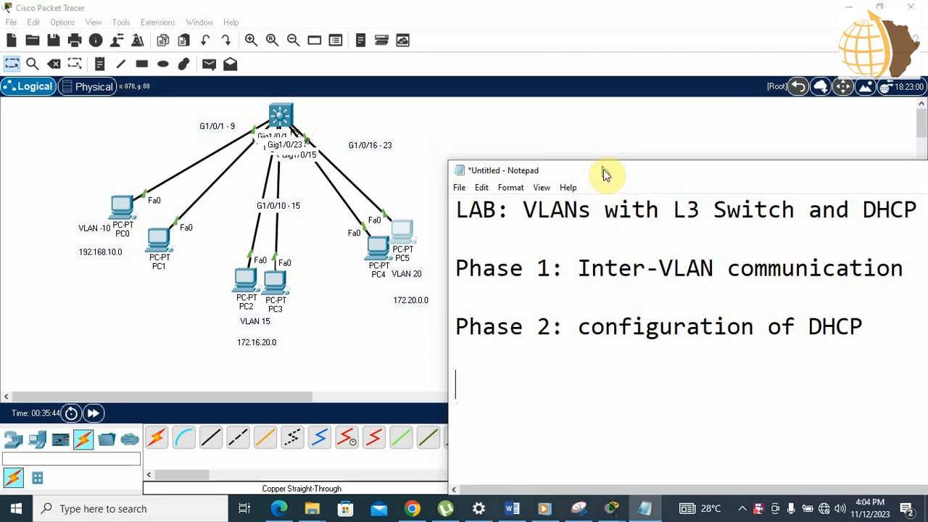
pyautogui.click(581, 128)
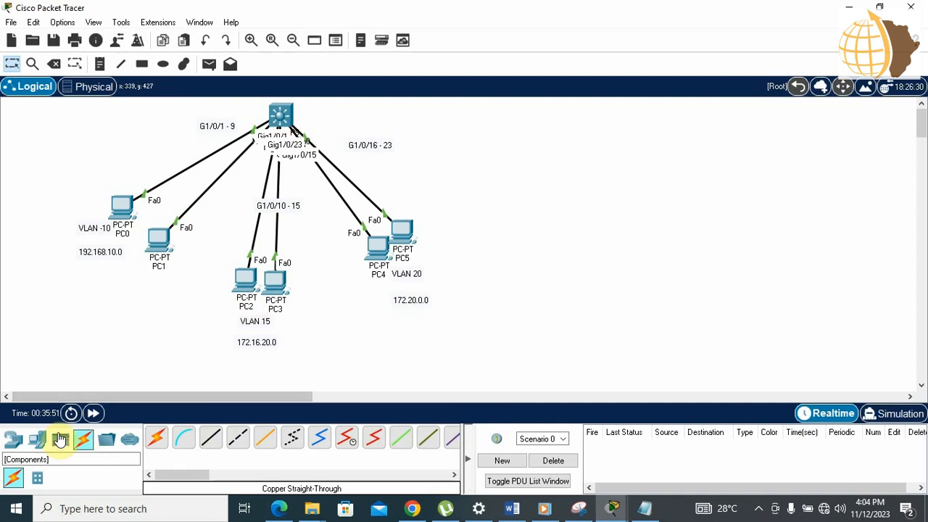
# Step: Add a 3650-24PS multilayer switch and a Server-PT to the empty area beside the existing VLAN topology
pyautogui.click(17, 442)
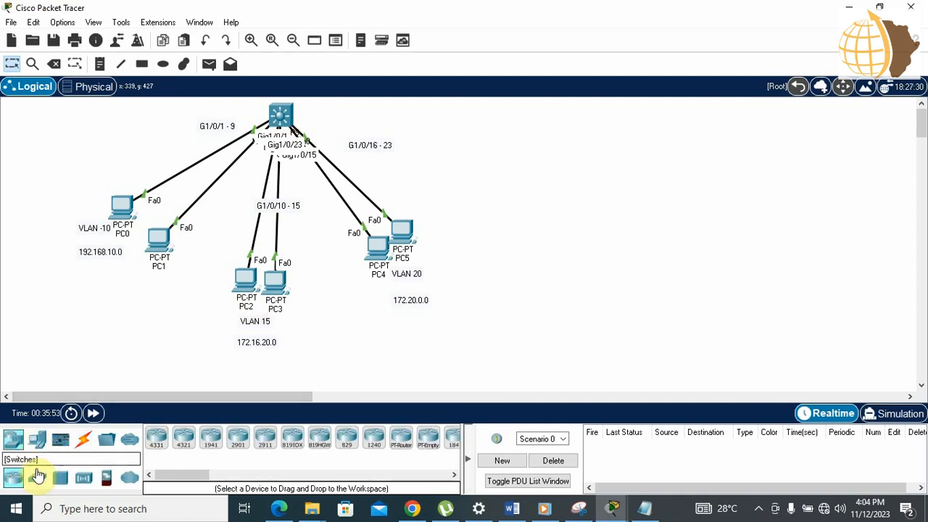
pyautogui.click(38, 480)
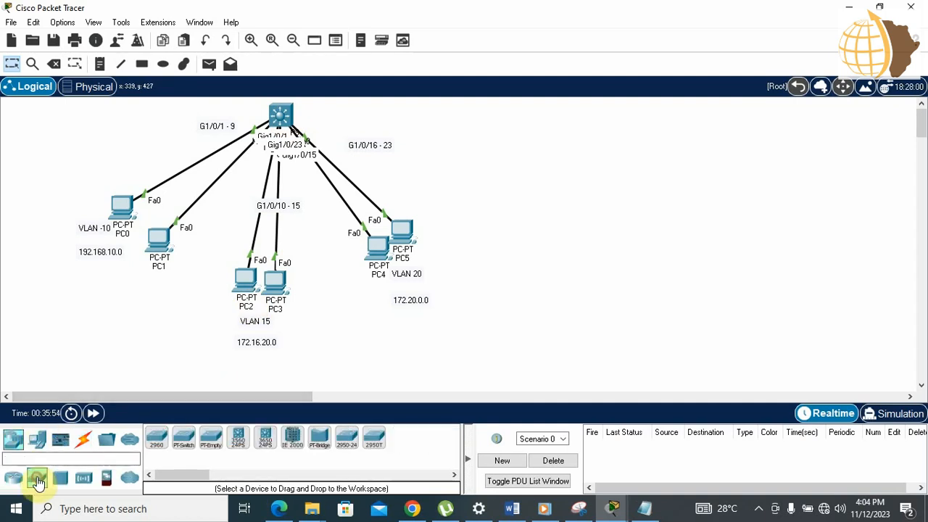
pyautogui.click(265, 443)
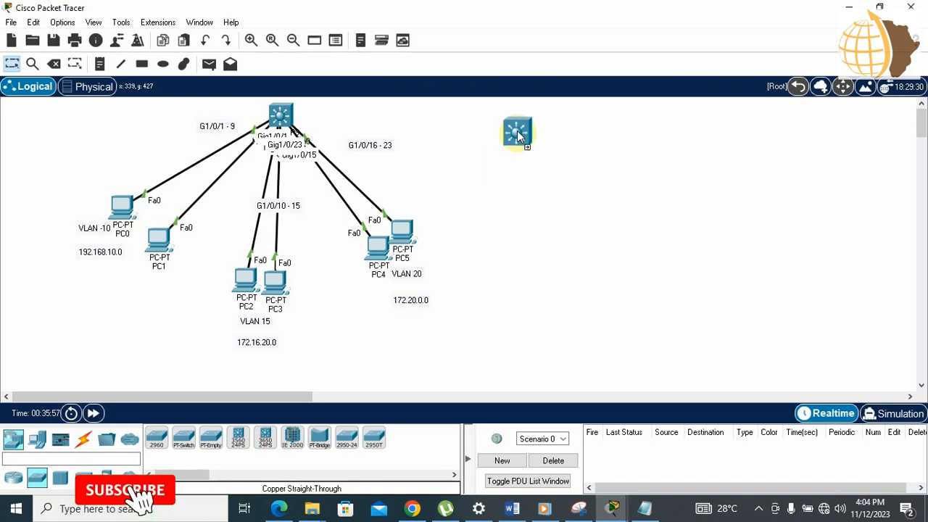
pyautogui.click(522, 129)
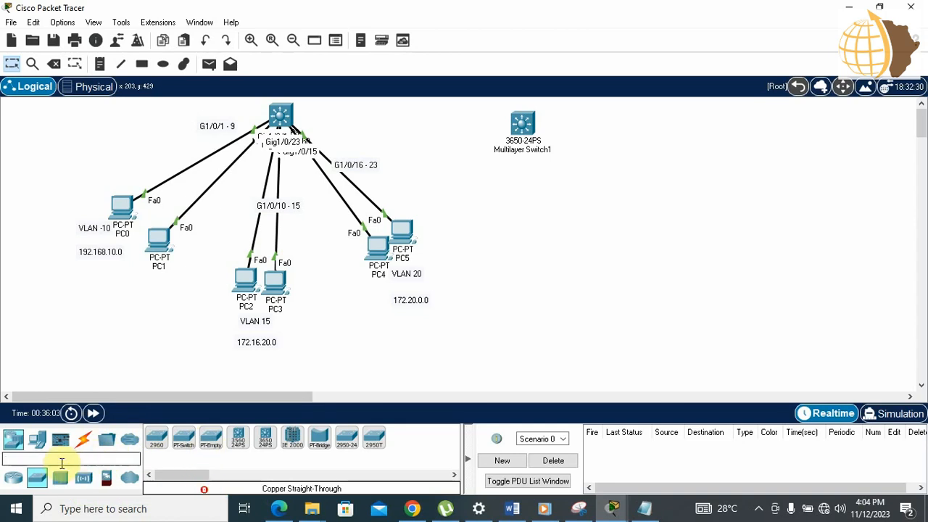
pyautogui.click(36, 440)
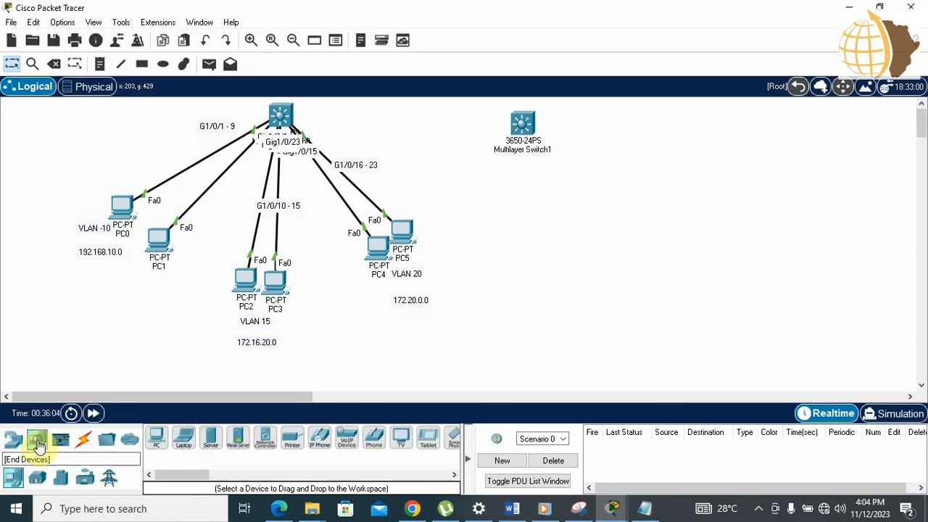
pyautogui.click(212, 441)
pyautogui.click(638, 175)
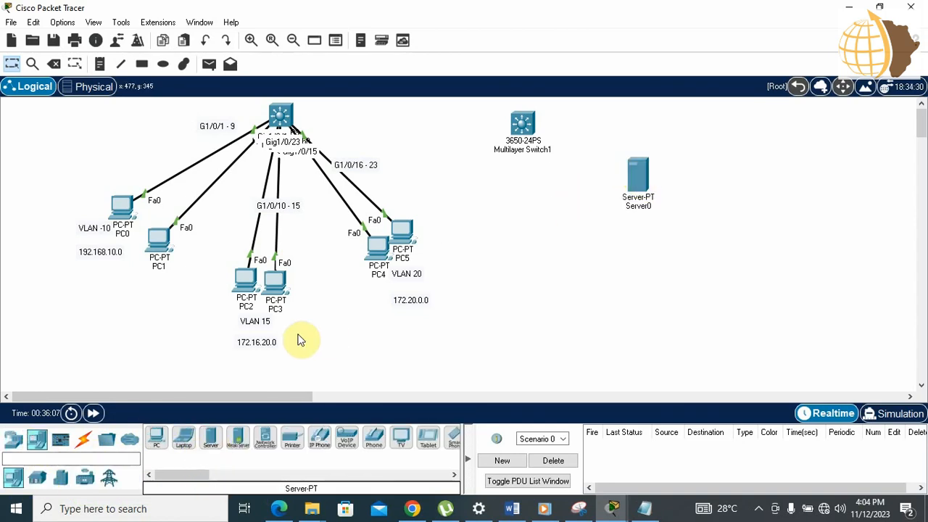
# Step: Connect GigabitEthernet1/0/24 of the existing switch to GigabitEthernet1/0/24 of the new multilayer switch with a copper cross-over cable
pyautogui.click(85, 440)
pyautogui.click(241, 453)
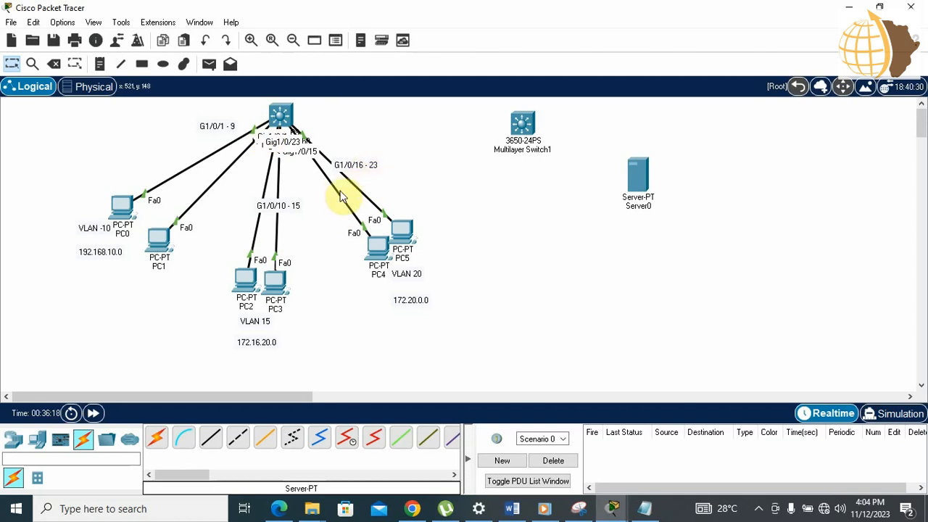
pyautogui.click(236, 444)
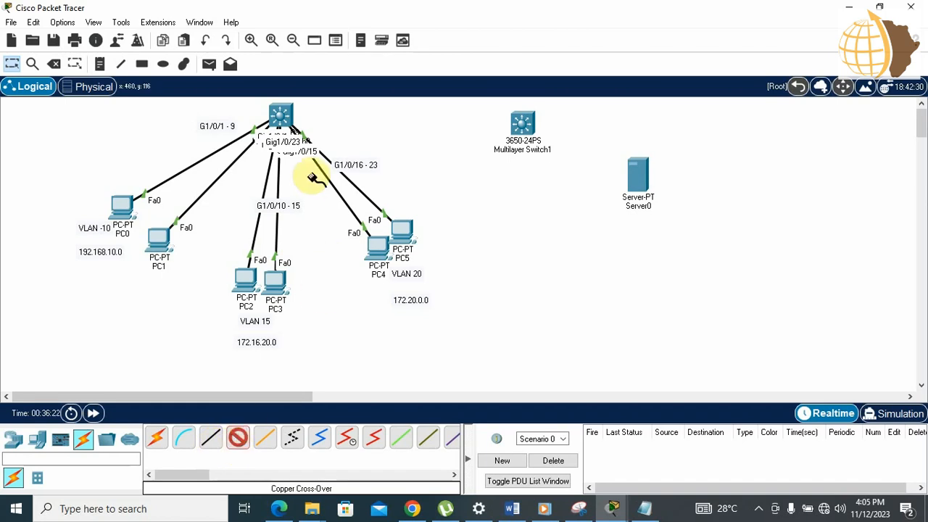
pyautogui.click(290, 118)
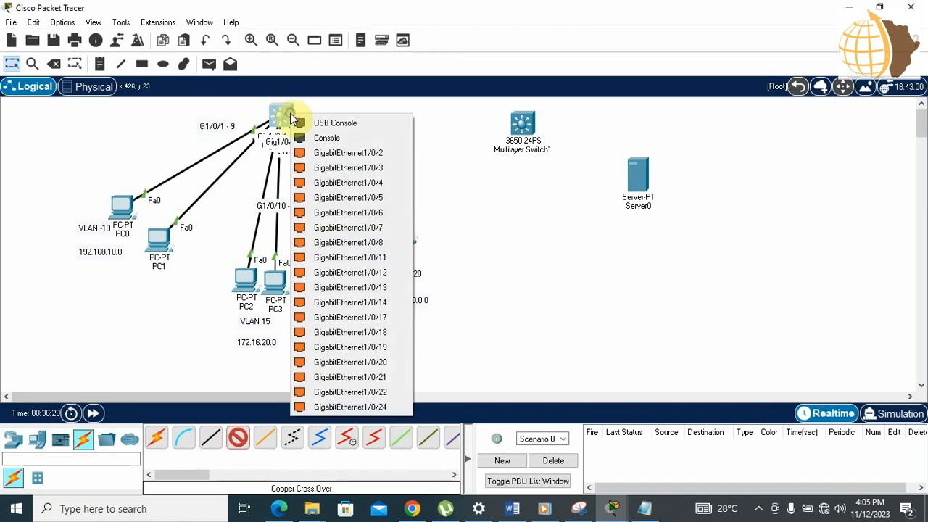
pyautogui.click(382, 407)
pyautogui.click(522, 123)
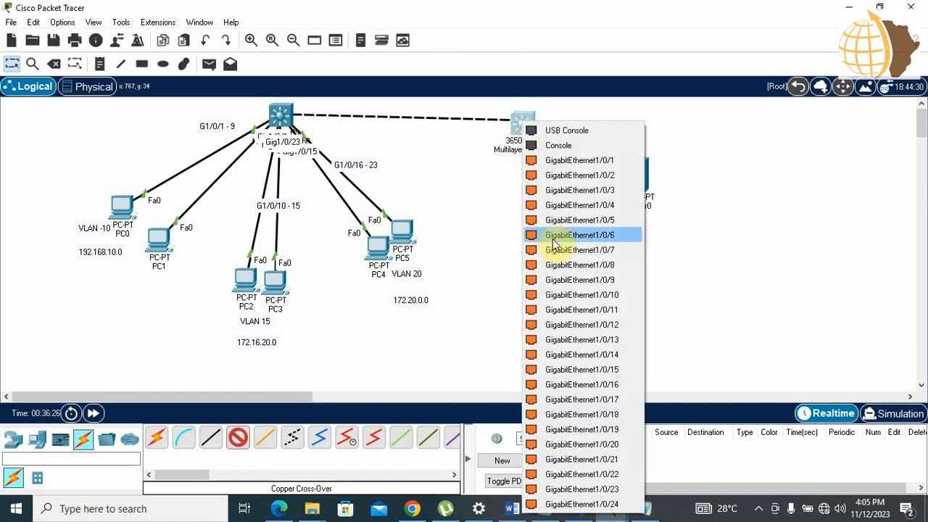
pyautogui.click(568, 503)
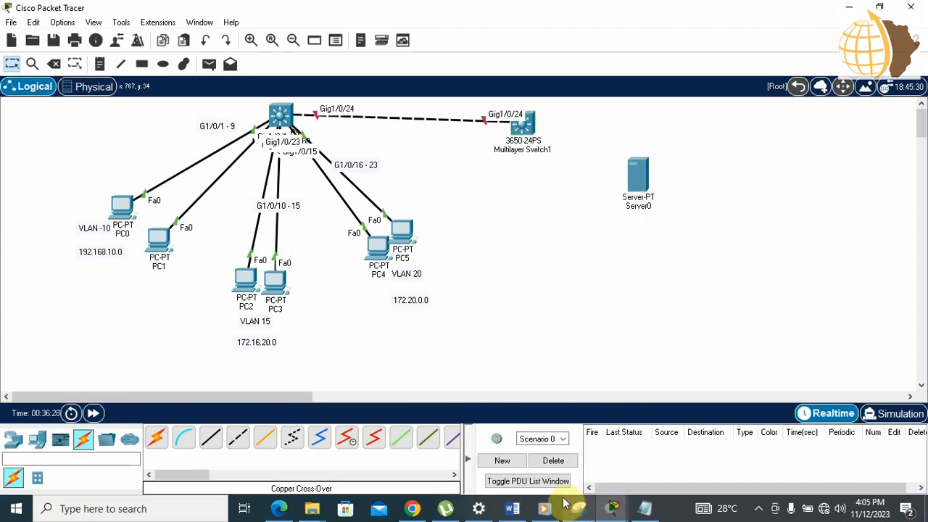
# Step: Connect the new switch's GigabitEthernet1/0/1 to the server's FastEthernet0 with a copper straight-through cable, and slightly reposition both devices
pyautogui.click(210, 439)
pyautogui.click(534, 132)
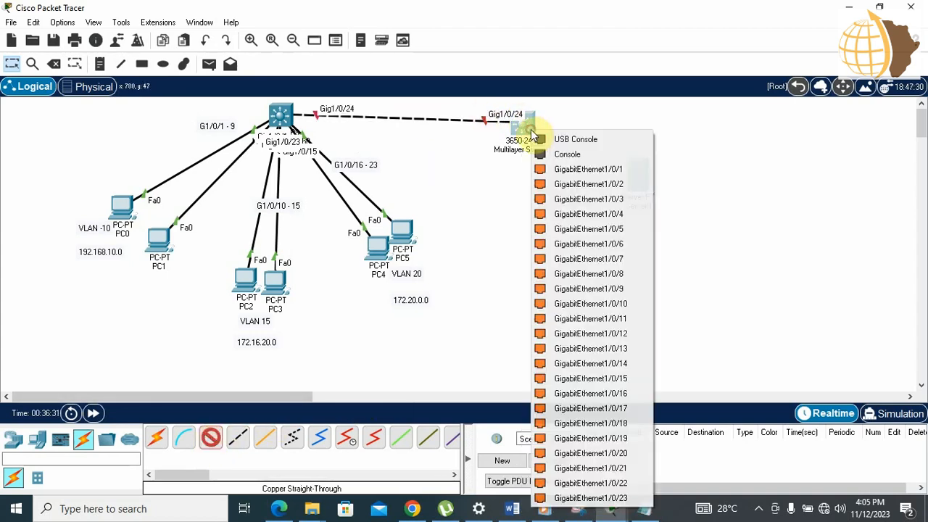
pyautogui.click(560, 170)
pyautogui.click(641, 179)
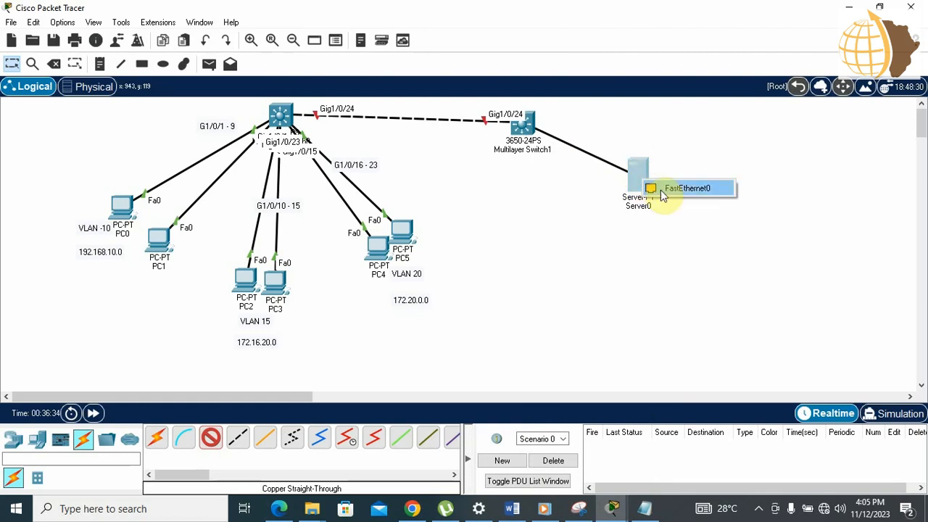
pyautogui.click(661, 188)
pyautogui.moveTo(529, 125); pyautogui.dragTo(530, 119)
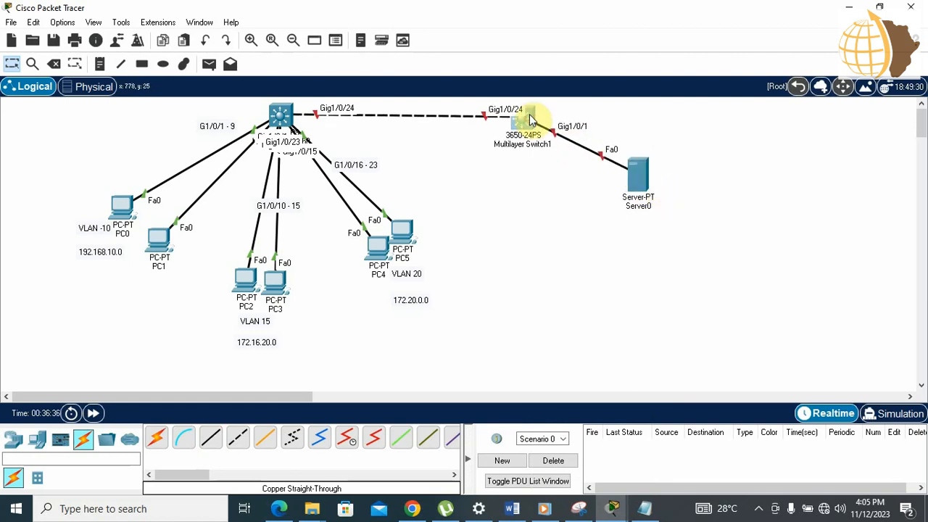
pyautogui.moveTo(639, 184); pyautogui.dragTo(628, 186)
pyautogui.click(664, 168)
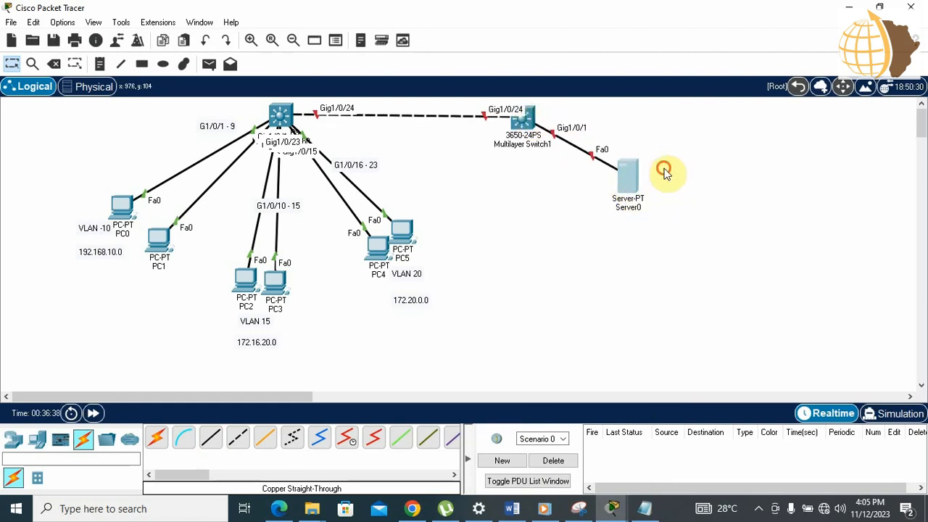
# Step: Place a text note reading "DHCP" on the server
pyautogui.click(99, 64)
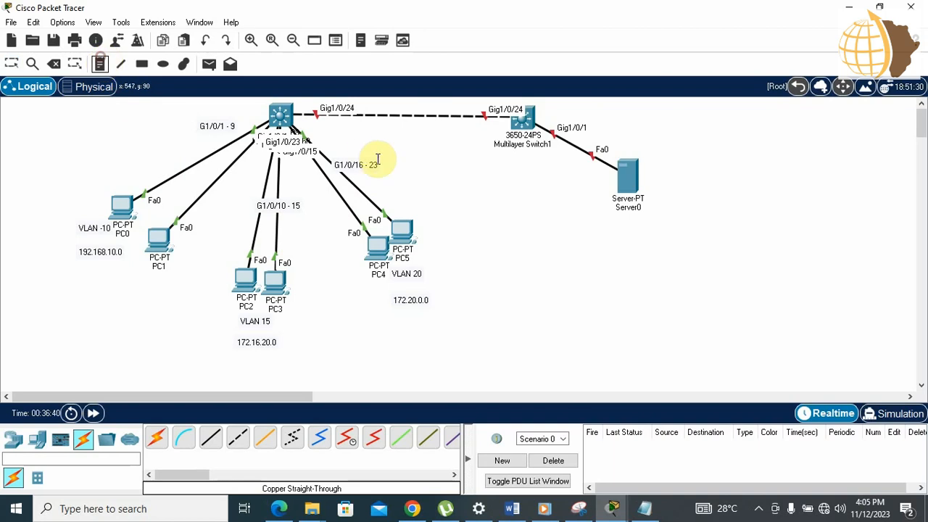
pyautogui.click(616, 174)
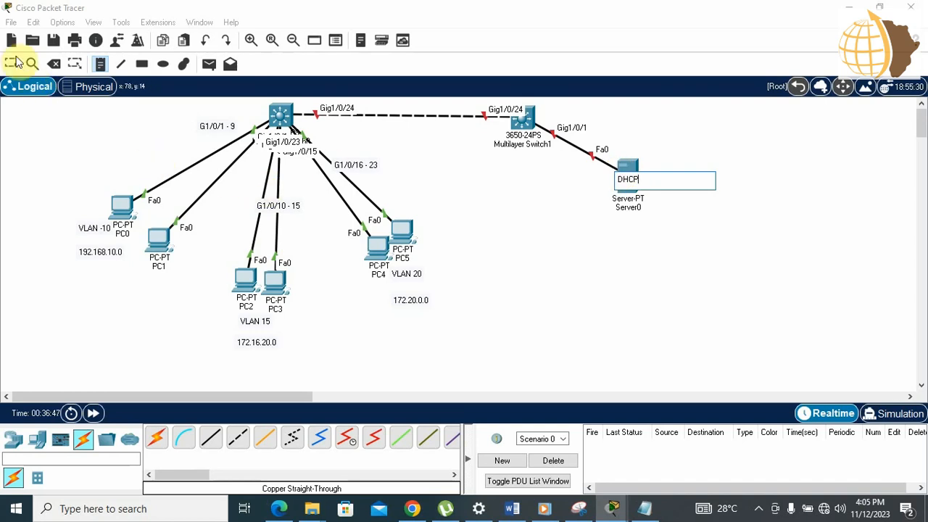
pyautogui.click(16, 62)
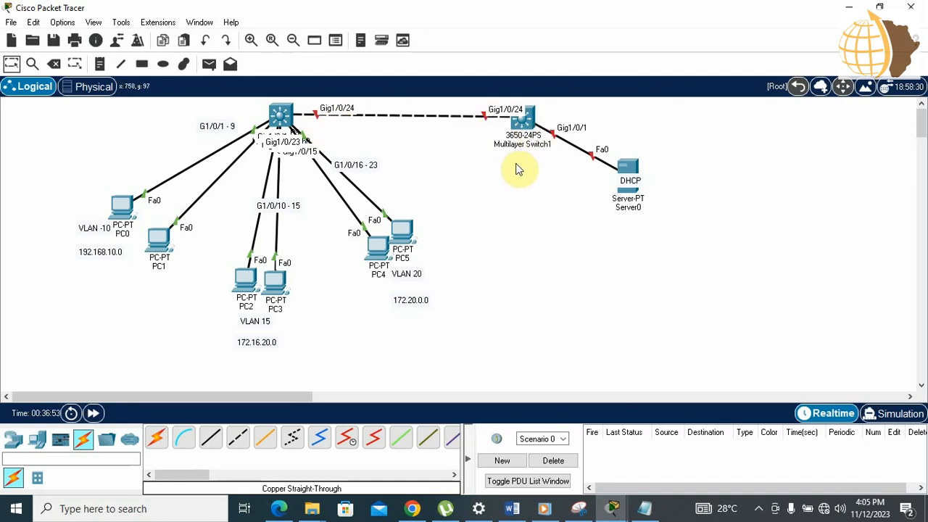
# Step: Install AC power supply modules in both empty power slots of the new multilayer switch
pyautogui.click(525, 121)
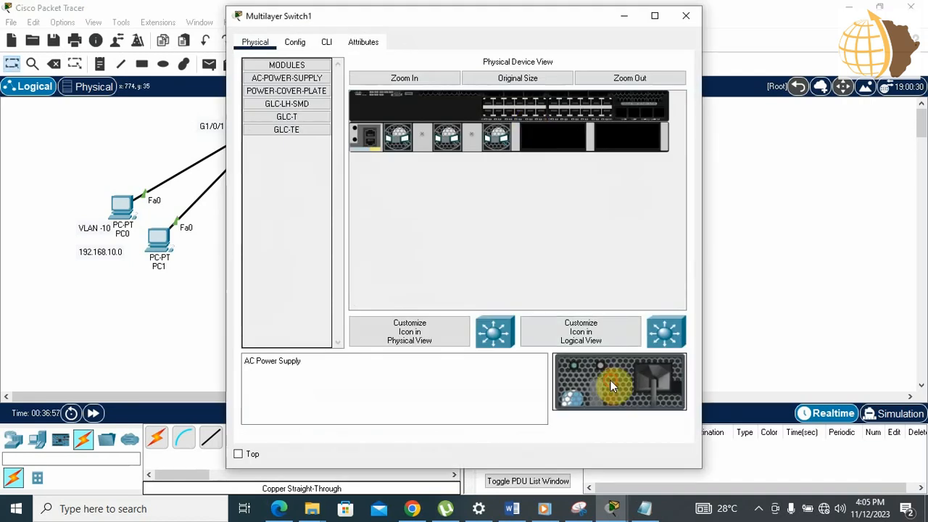
pyautogui.moveTo(610, 380); pyautogui.dragTo(566, 145)
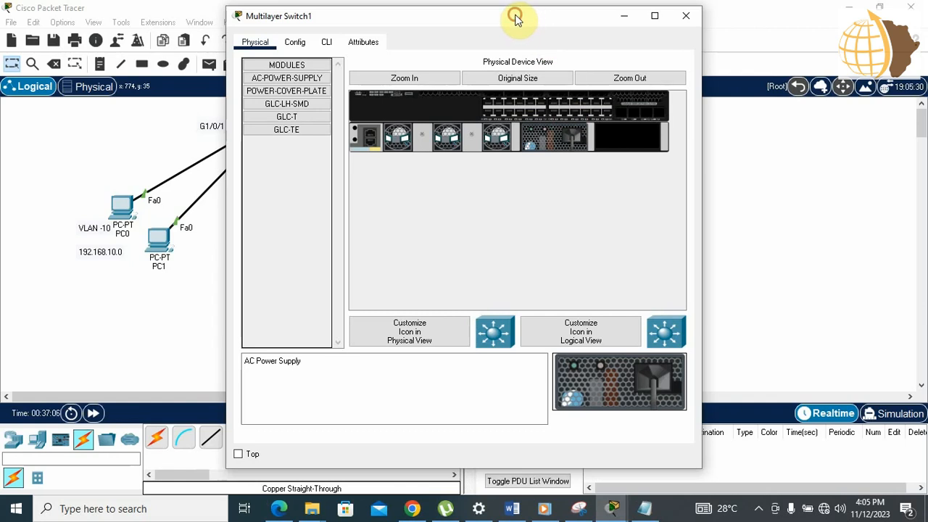
pyautogui.moveTo(514, 16); pyautogui.dragTo(638, 17)
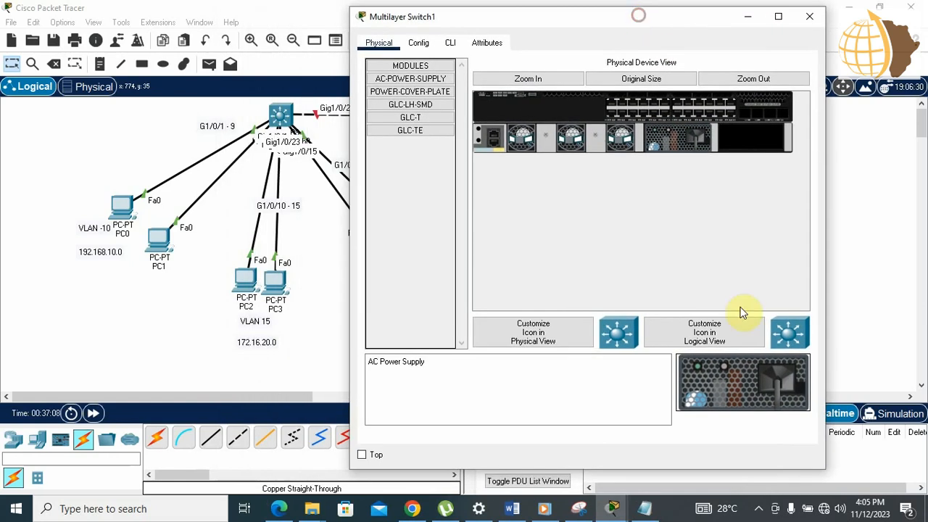
pyautogui.moveTo(740, 394); pyautogui.dragTo(758, 148)
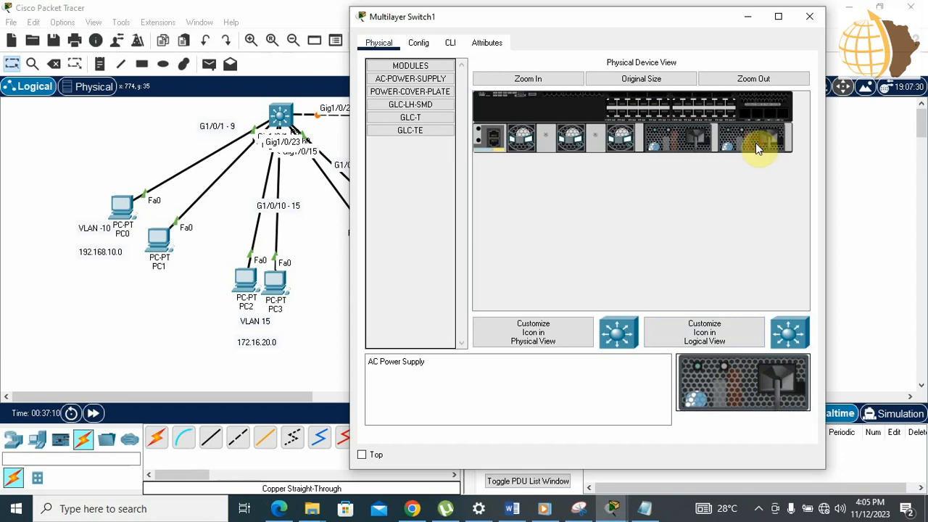
# Step: Bring up the new multilayer switch's command-line interface, and minimise its window to return to the topology
pyautogui.click(451, 43)
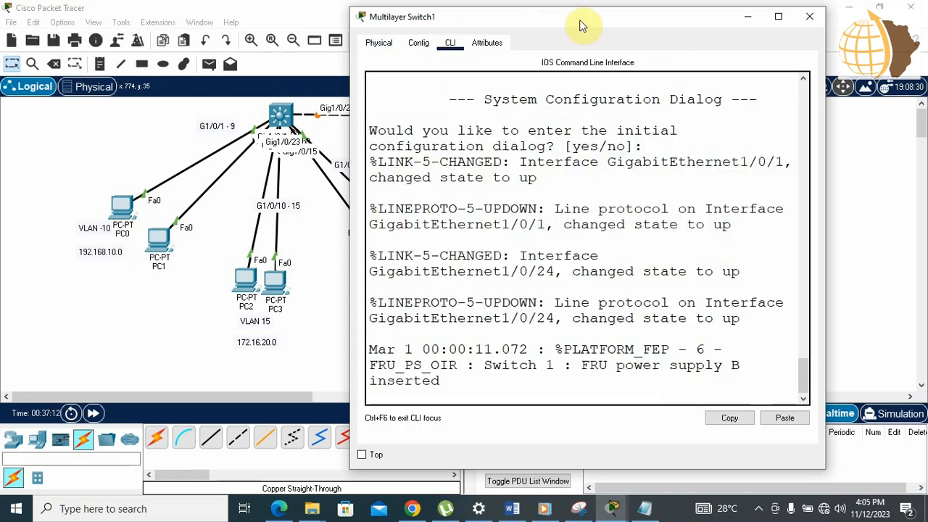
pyautogui.moveTo(584, 16); pyautogui.dragTo(627, 124)
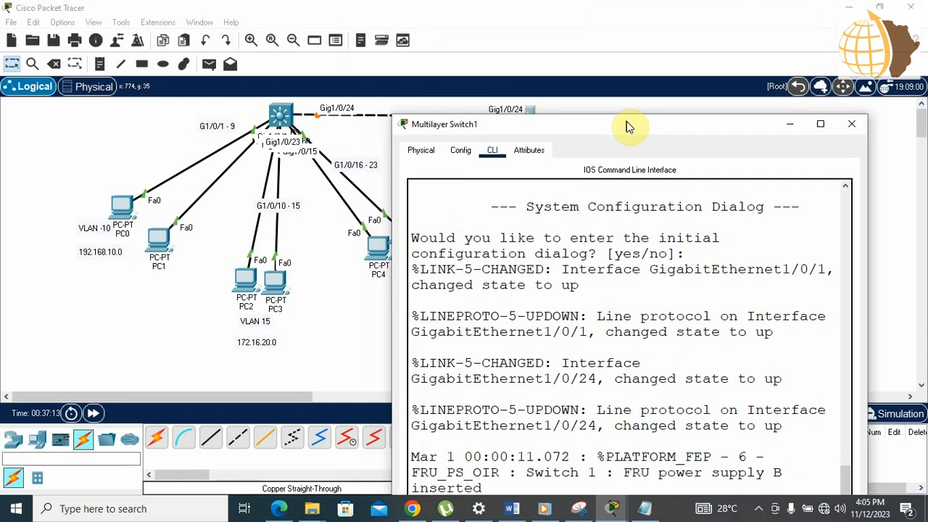
pyautogui.click(793, 129)
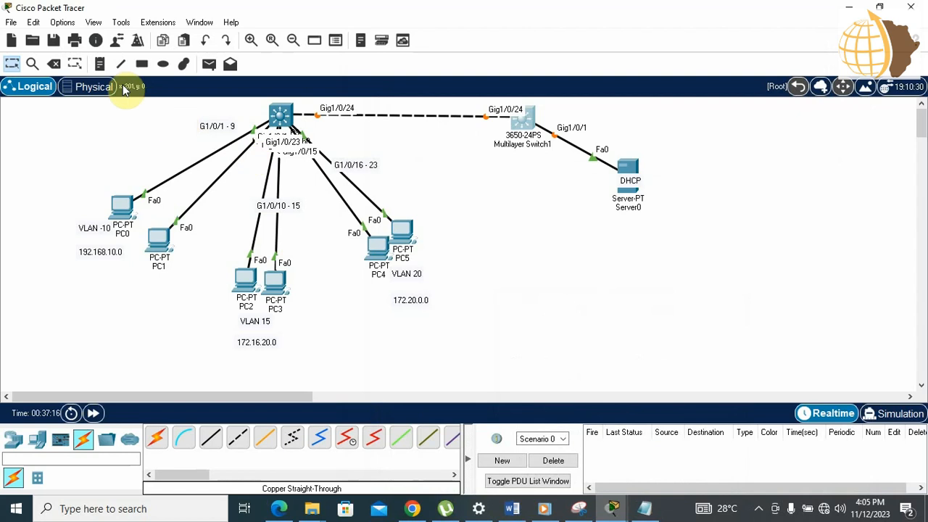
# Step: Add network address notes "10.0.0.0" just below the link between the switches and "172.18.0.0" beside the server
pyautogui.click(100, 63)
pyautogui.click(362, 125)
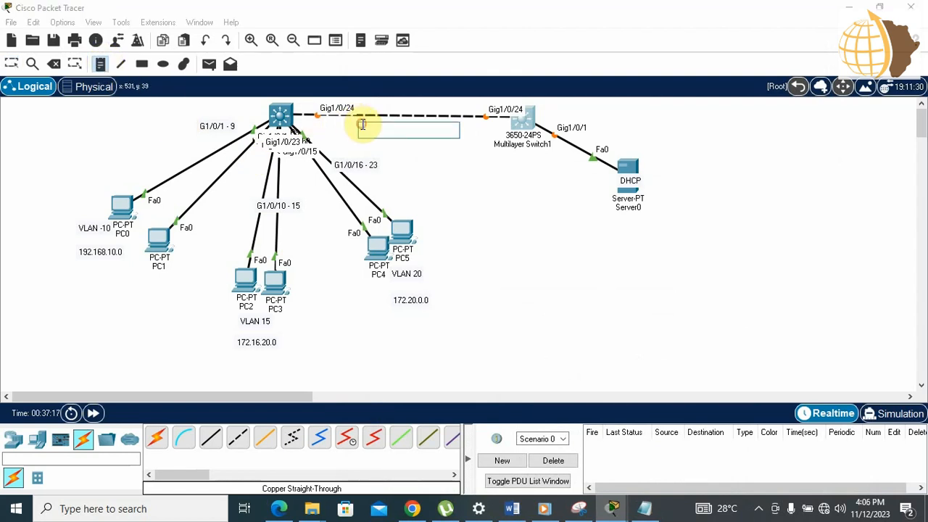
pyautogui.write('19')
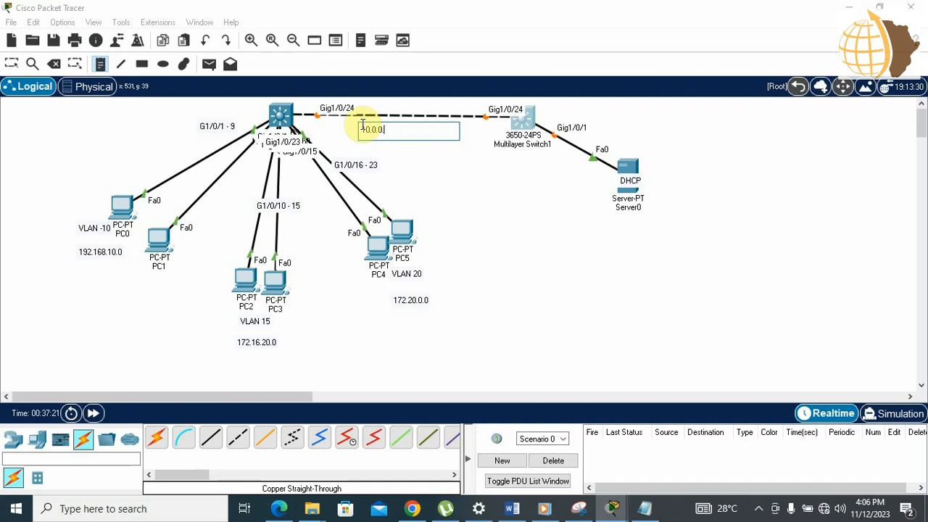
pyautogui.click(573, 197)
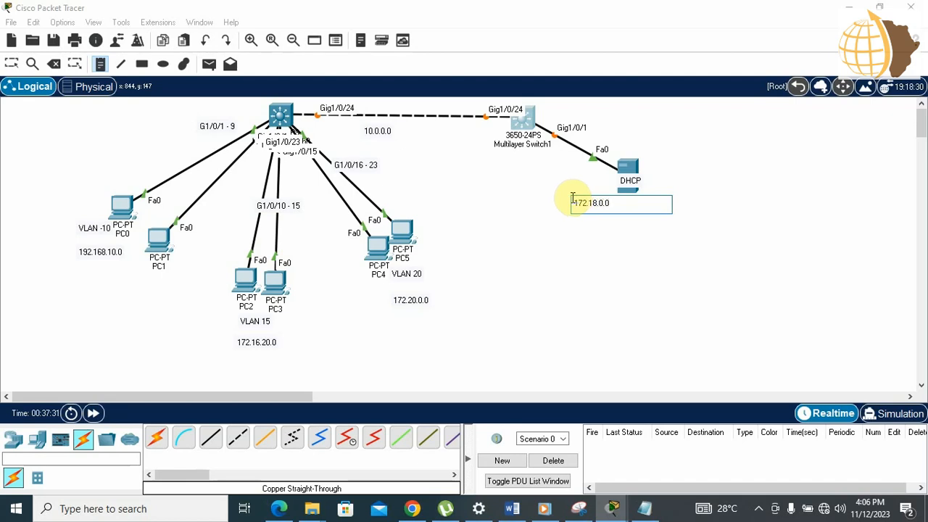
pyautogui.click(11, 65)
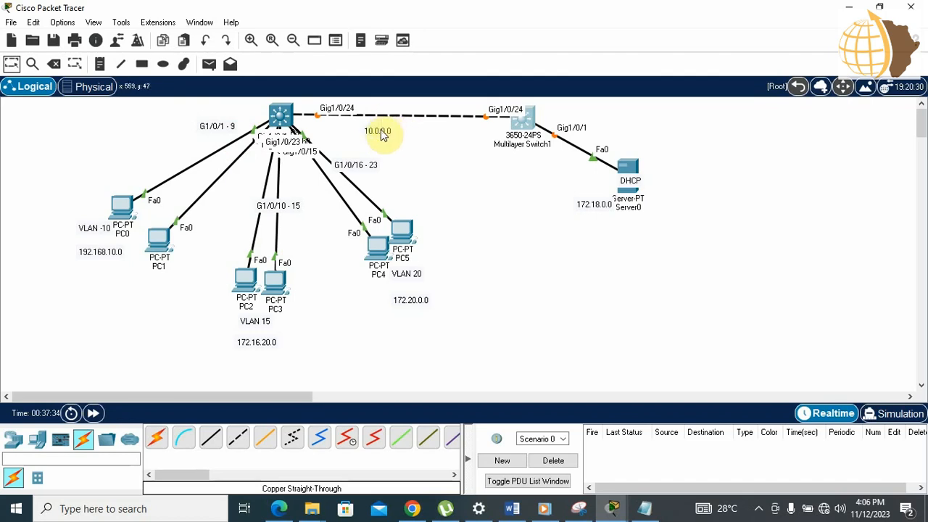
pyautogui.moveTo(382, 132); pyautogui.dragTo(388, 125)
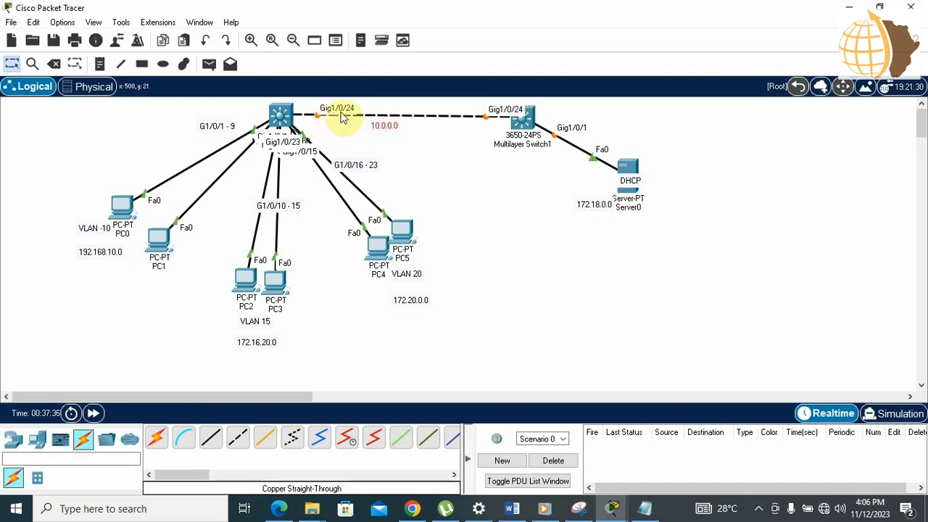
# Step: On Multilayer Switch0, leave the current interface configuration and enter configuration for interface gigabitEthernet 1/0/24
pyautogui.click(281, 117)
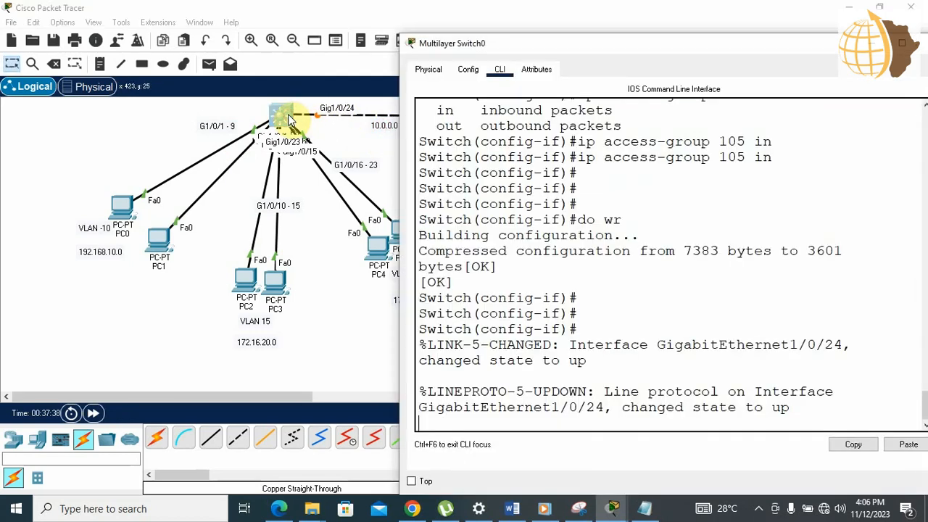
pyautogui.press('Return')
pyautogui.press('Return')
pyautogui.press('Return')
pyautogui.press('Return')
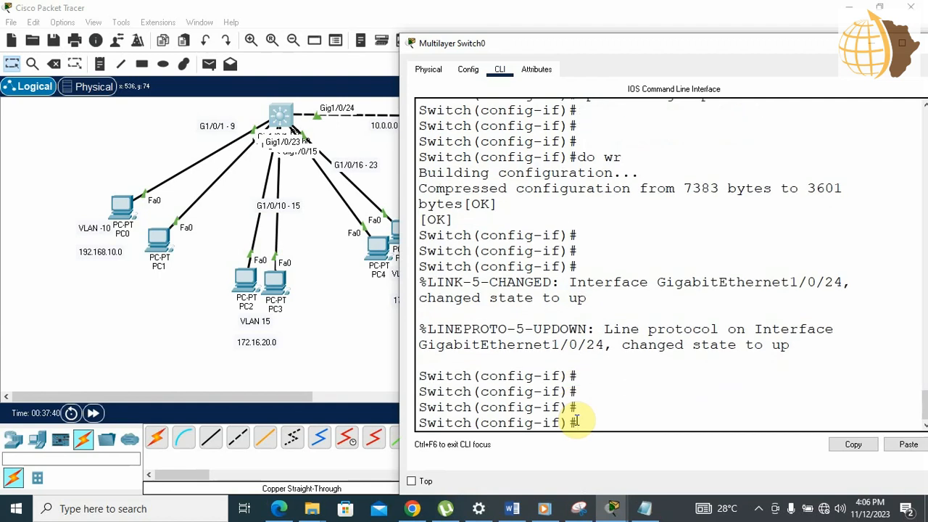
pyautogui.write('exi')
pyautogui.press('Tab')
pyautogui.press('Return')
pyautogui.write('in')
pyautogui.press('Tab')
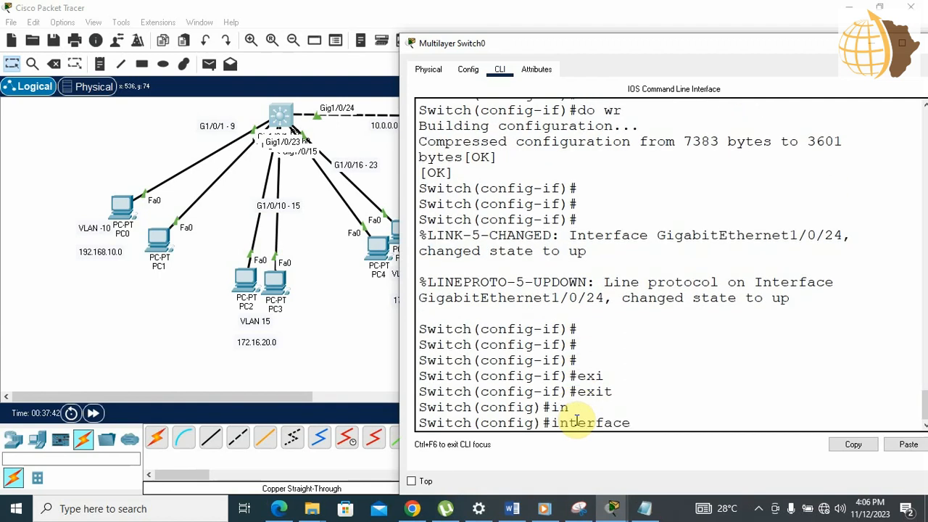
pyautogui.write('g')
pyautogui.press('Tab')
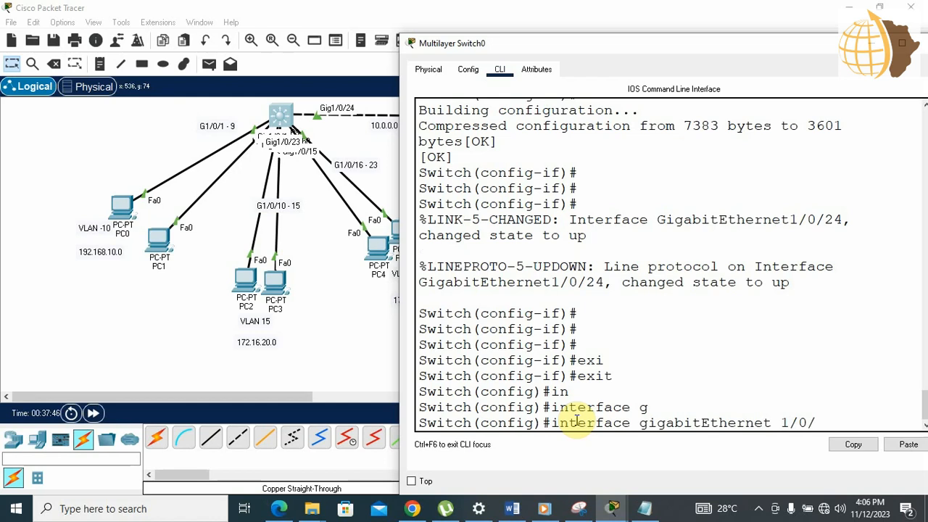
pyautogui.write('1/0/24')
pyautogui.press('Return')
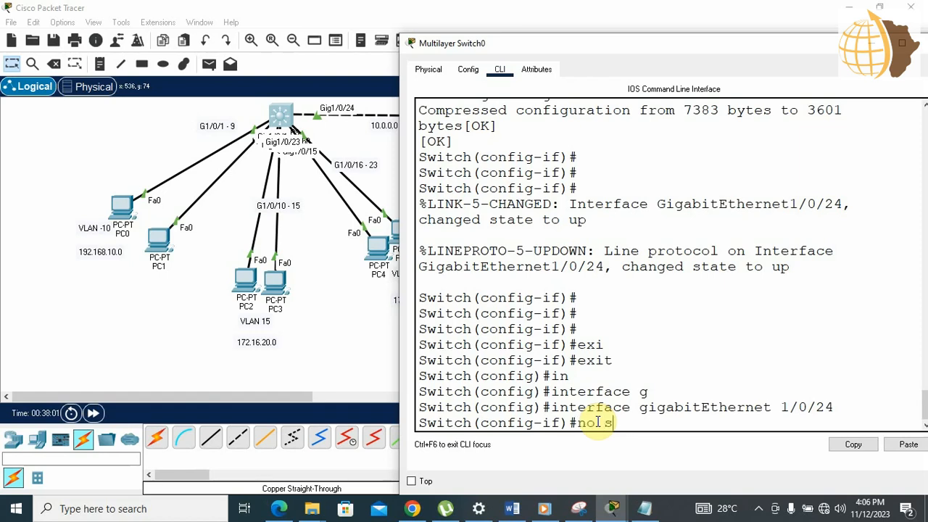
# Step: Turn Multilayer Switch0's gigabitEthernet 1/0/24 into a routed port with the no switchport command
pyautogui.write('wi')
pyautogui.press('Tab')
pyautogui.press('Return')
pyautogui.press('Return')
pyautogui.press('Return')
pyautogui.press('Return')
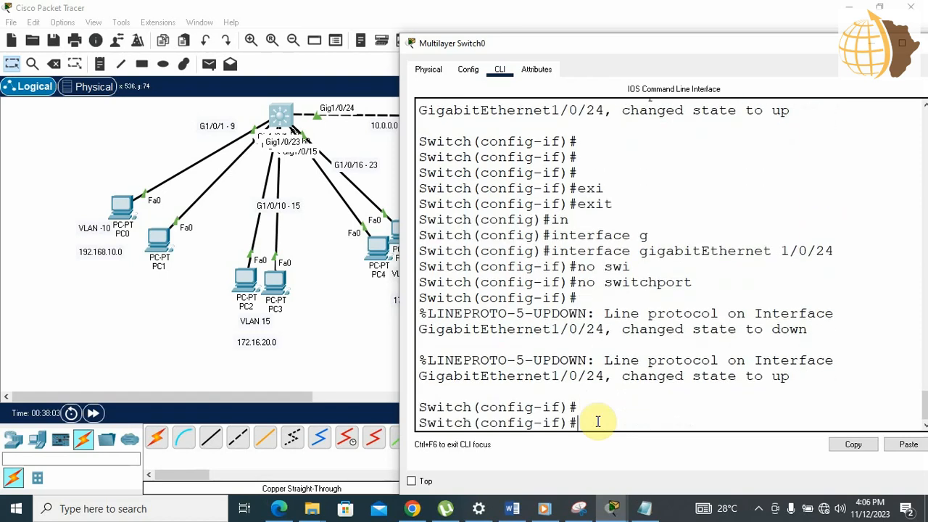
# Step: Assign IP address 10.0.0.1 with mask 255.0.0.0 to the interface, enable it with no shutdown, and close the switch's window
pyautogui.write('ip ad')
pyautogui.press('Tab')
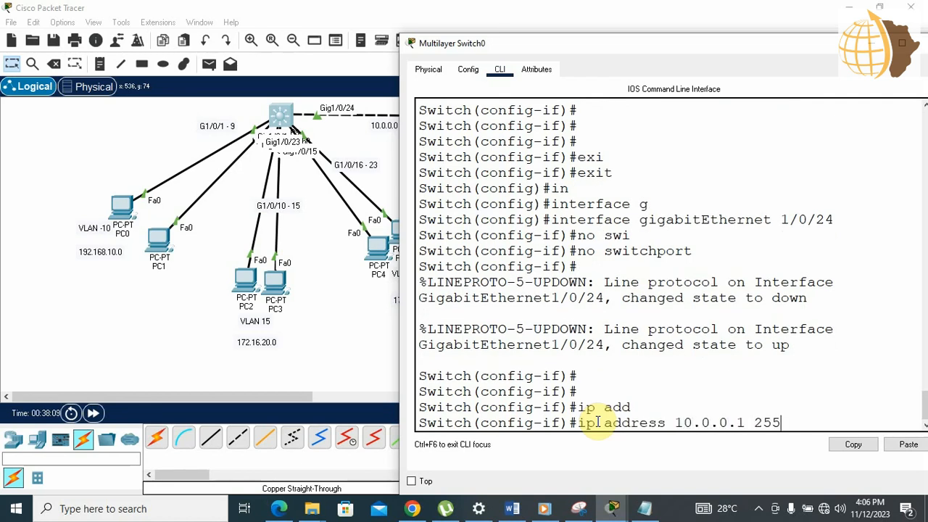
pyautogui.write('10.0.0.1 255.0.0.0')
pyautogui.press('Return')
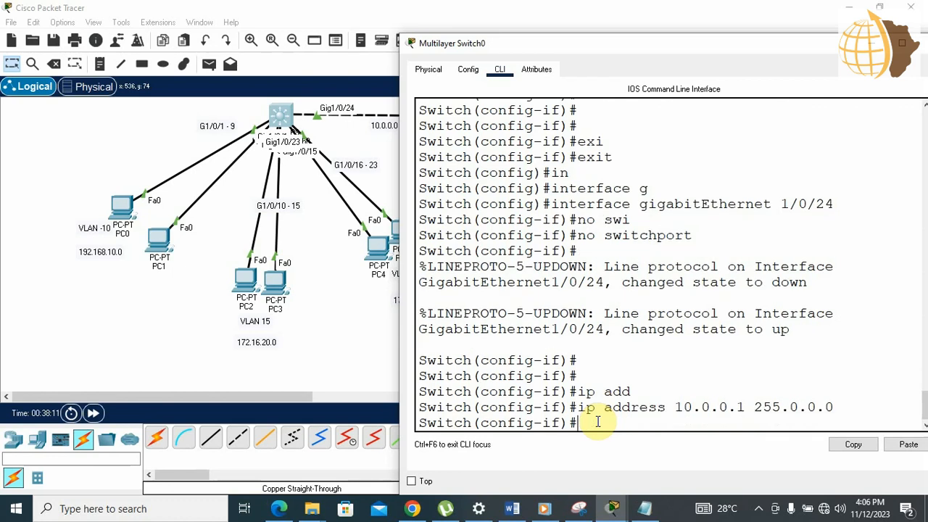
pyautogui.write('no sh')
pyautogui.press('Tab')
pyautogui.press('Return')
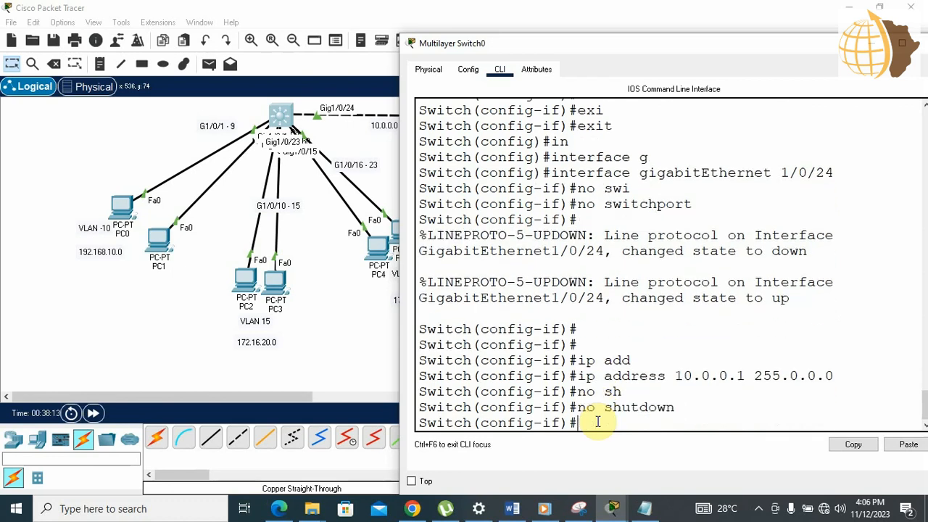
pyautogui.press('Return')
pyautogui.press('Return')
pyautogui.press('Return')
pyautogui.hotkey('alt', 'F4')
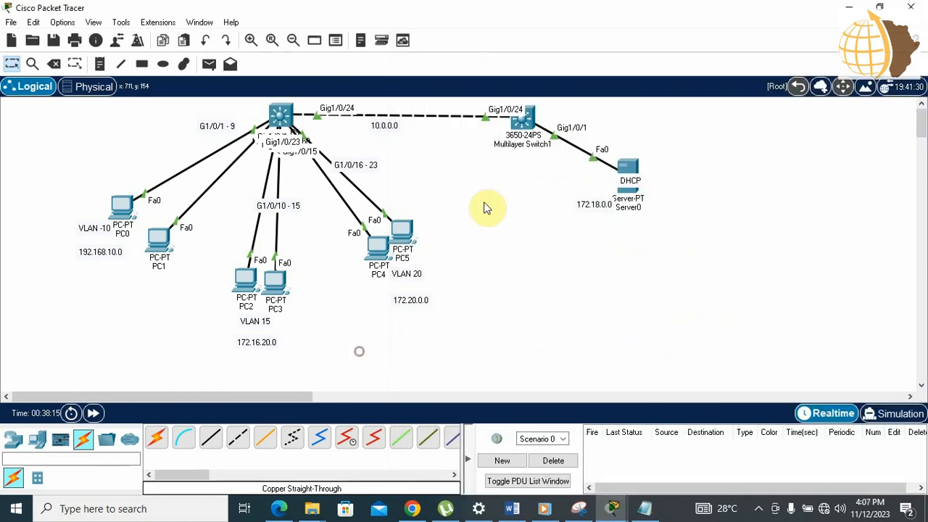
# Step: Open Multilayer Switch1's command line and decline the initial configuration dialog to reach the user prompt
pyautogui.click(530, 123)
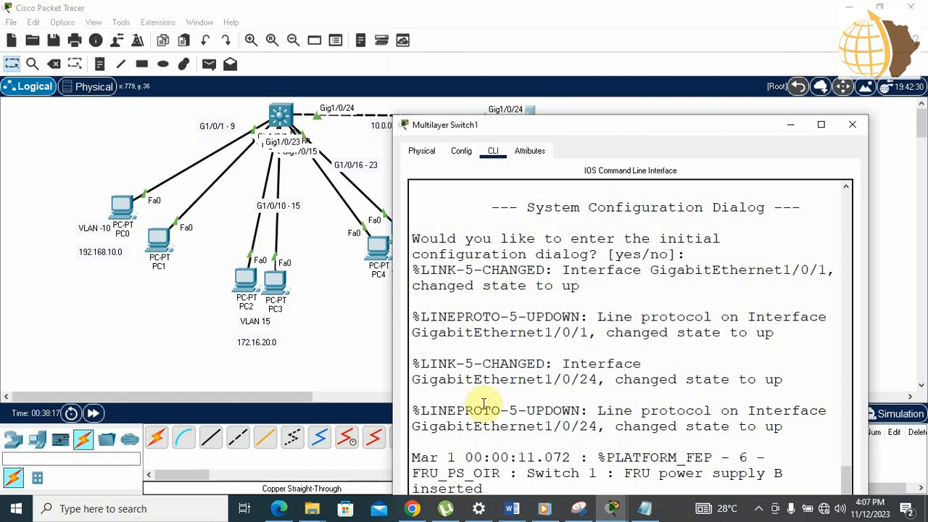
pyautogui.moveTo(599, 122); pyautogui.dragTo(594, 88)
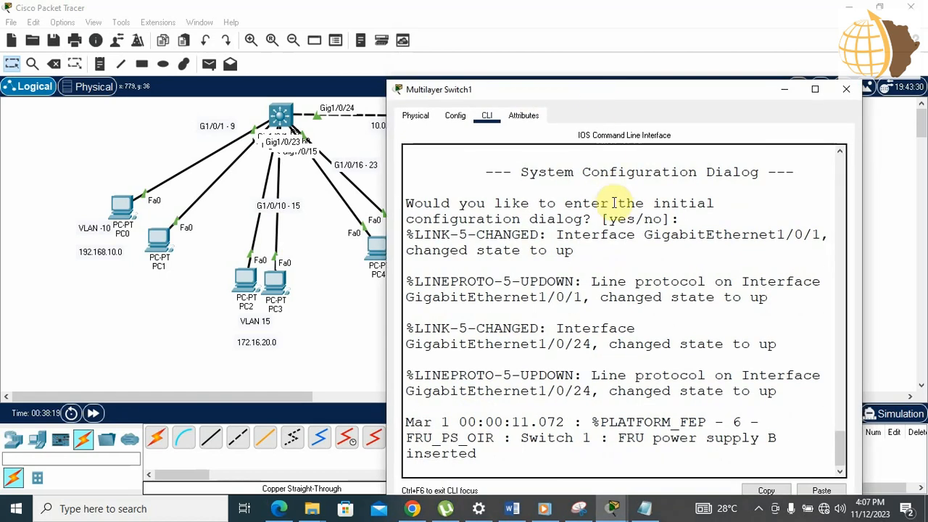
pyautogui.click(615, 445)
pyautogui.press('Return')
pyautogui.press('Return')
pyautogui.press('Return')
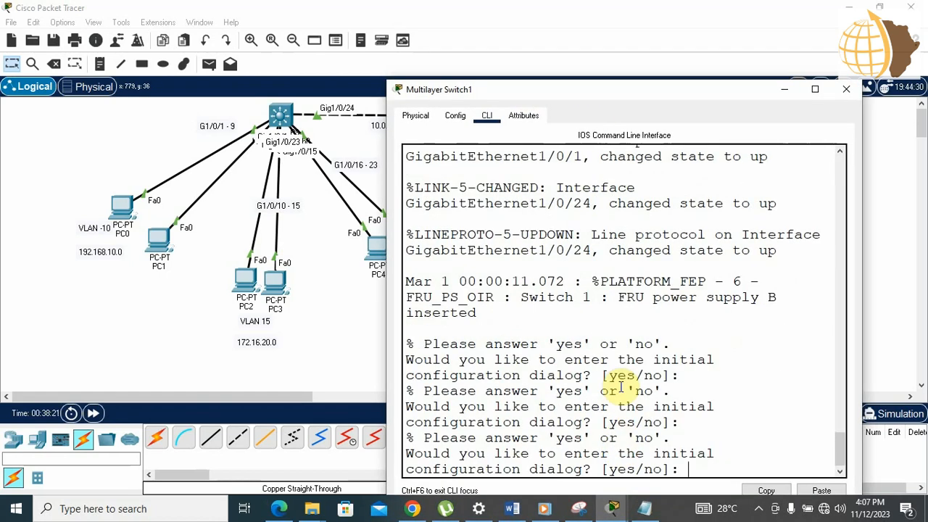
pyautogui.write('n')
pyautogui.press('Return')
pyautogui.press('Return')
pyautogui.press('Return')
pyautogui.press('Return')
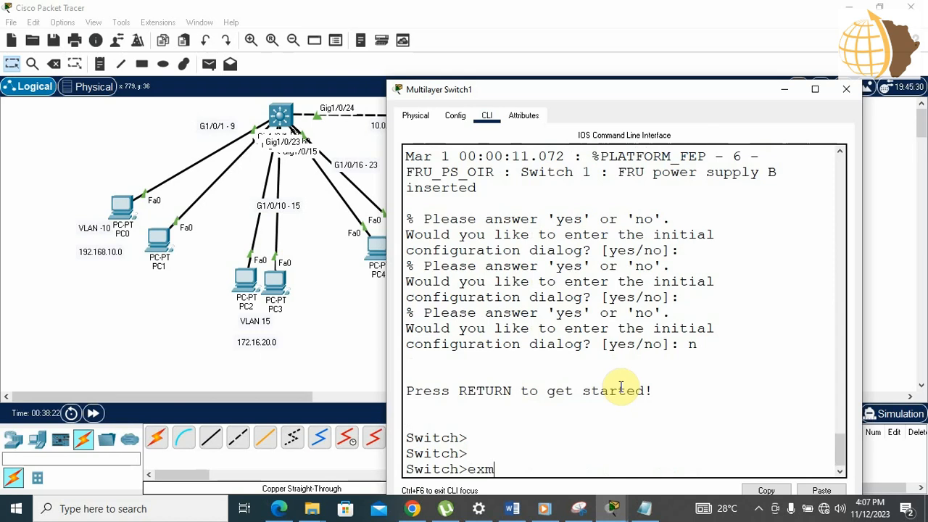
# Step: Enter privileged mode and then global configuration mode on Multilayer Switch1
pyautogui.write('exn')
pyautogui.press('Return')
pyautogui.write('ex')
pyautogui.press('Tab')
pyautogui.press('Return')
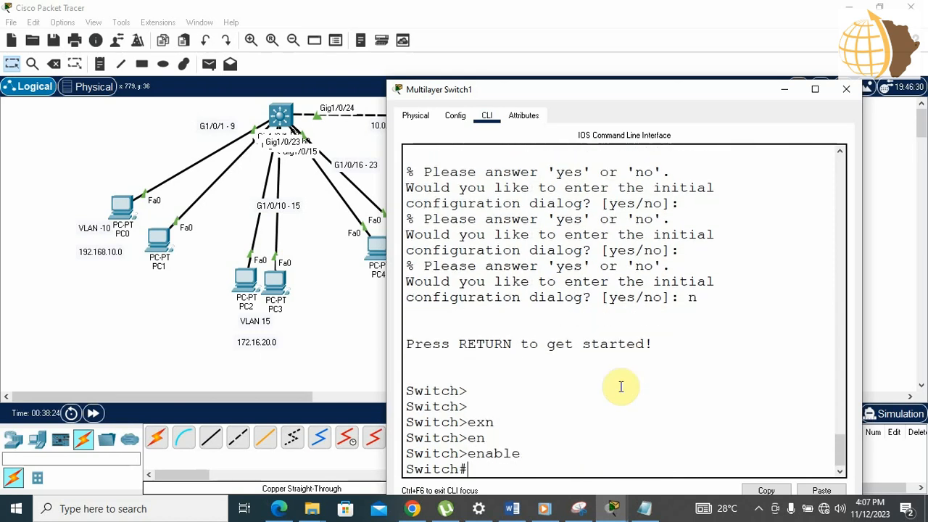
pyautogui.write('conf t')
pyautogui.press('Return')
# Step: Select interface gigabitEthernet 1/0/24 on Multilayer Switch1 and make it a routed port with no switchport
pyautogui.write('itch(config)#i')
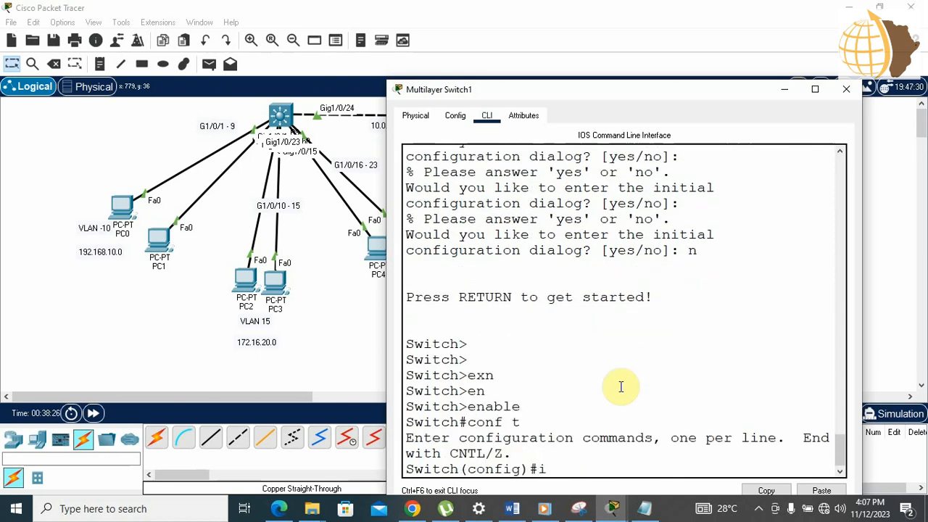
pyautogui.write('n')
pyautogui.press('Tab')
pyautogui.write('g')
pyautogui.press('Tab')
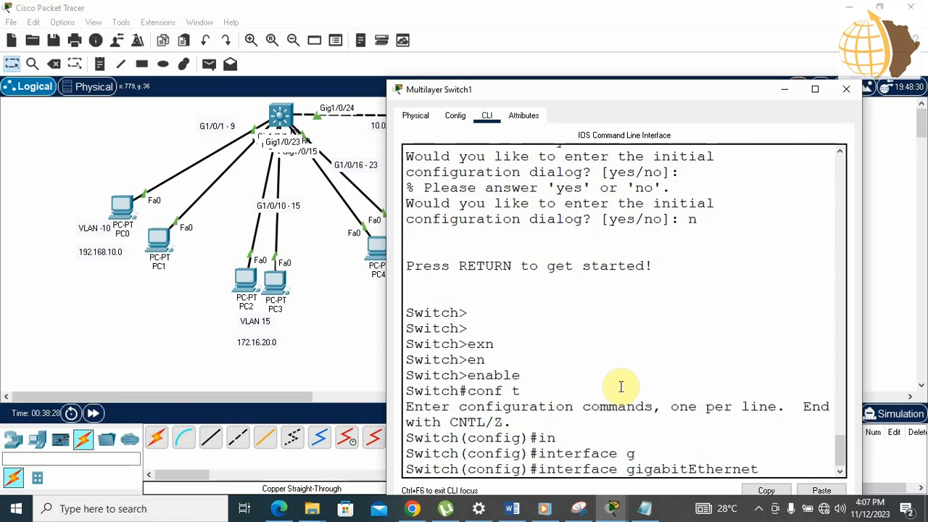
pyautogui.write('1/0/24')
pyautogui.press('Return')
pyautogui.write('no')
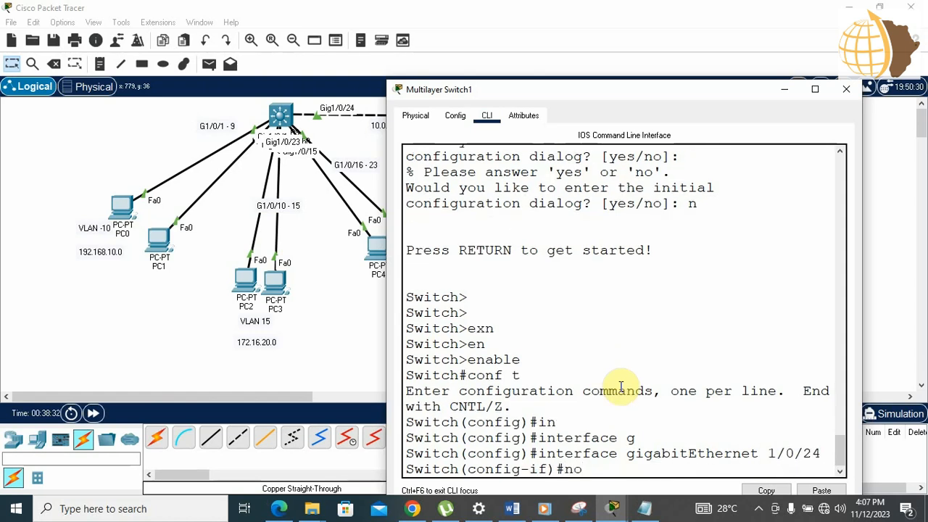
pyautogui.write(' swi')
pyautogui.press('Tab')
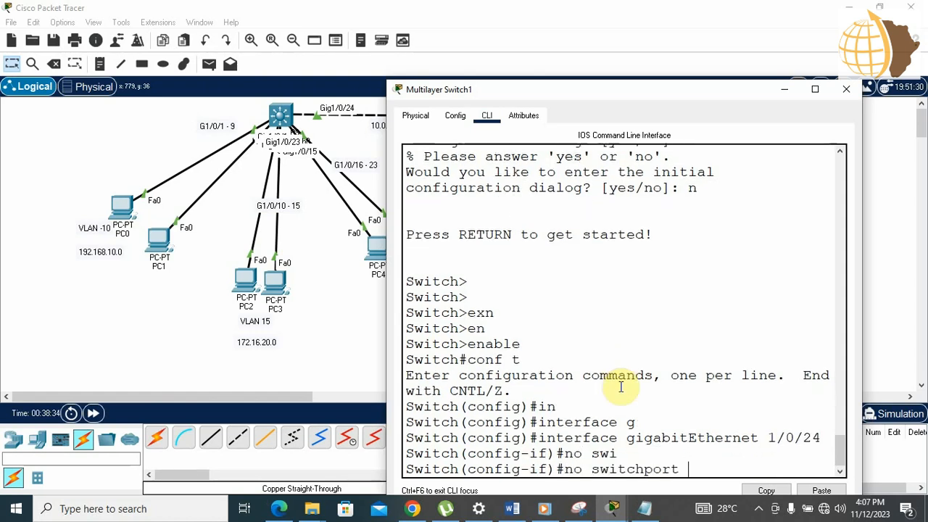
pyautogui.press('Return')
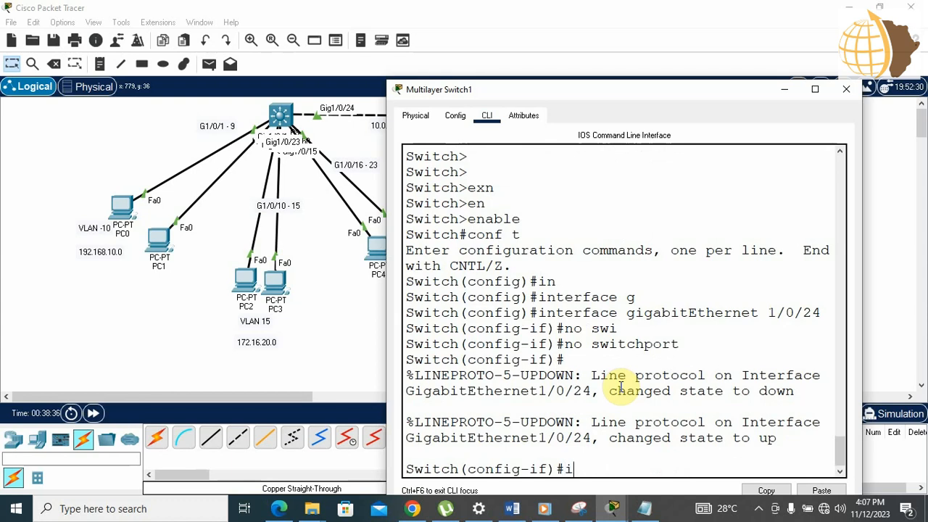
# Step: Assign IP address 10.0.0.2 with mask 255.0.0.0 to Multilayer Switch1's interface and enable it with no shutdown
pyautogui.write('ip add')
pyautogui.press('Tab')
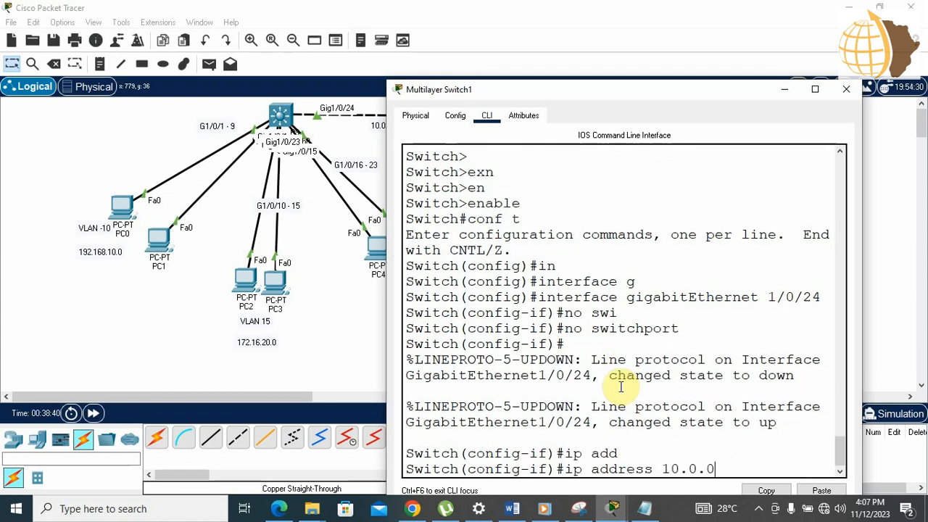
pyautogui.write('10.0.0.2 255.0.0.0')
pyautogui.press('Return')
pyautogui.write('no s')
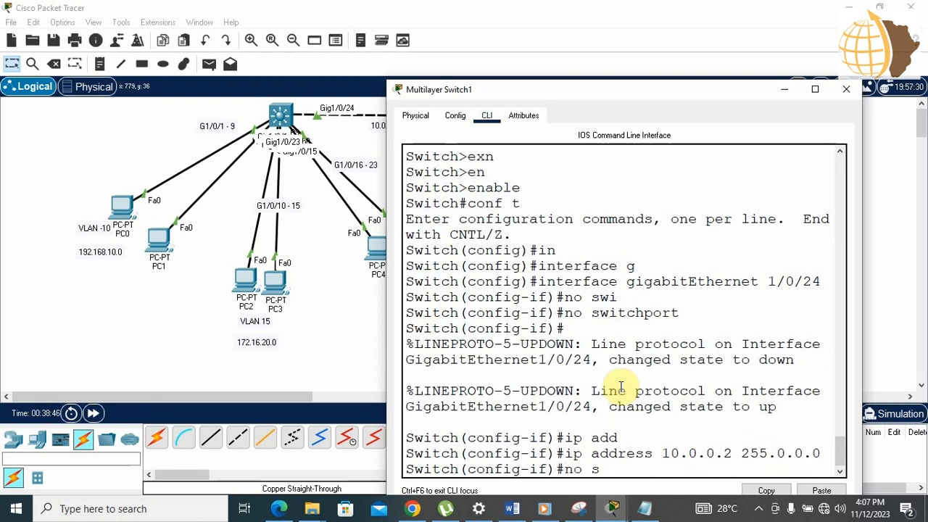
pyautogui.write('h')
pyautogui.press('Tab')
pyautogui.press('Return')
pyautogui.press('Return')
pyautogui.press('Return')
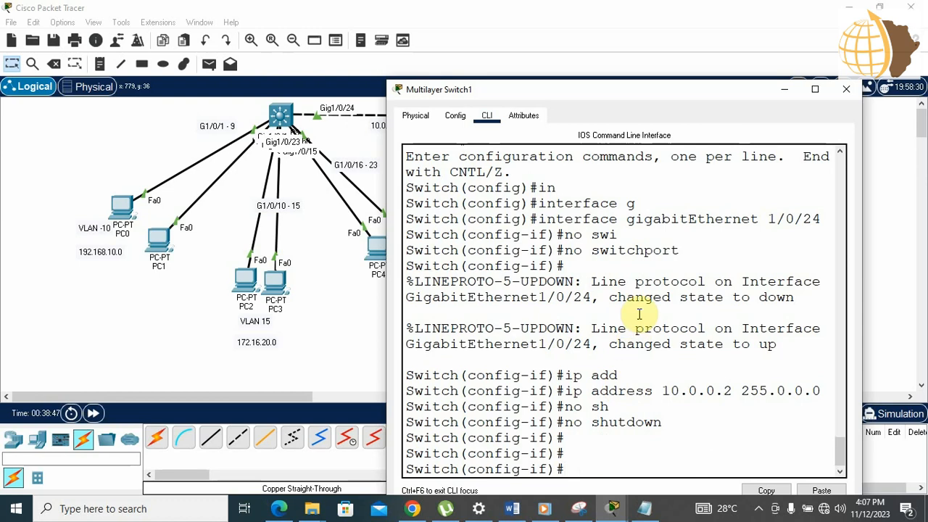
# Step: Check the topology behind the switch window, and exit interface and global configuration modes back to the privileged prompt
pyautogui.moveTo(613, 91); pyautogui.dragTo(586, 259)
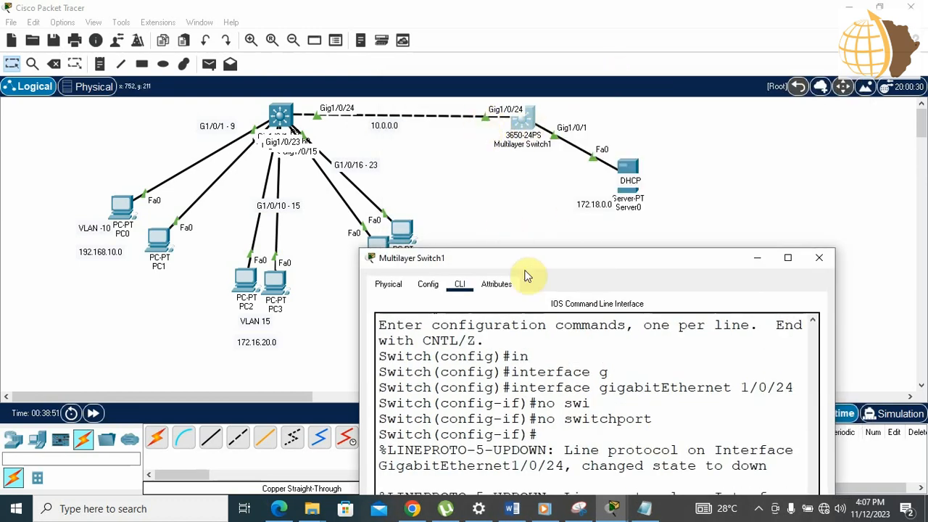
pyautogui.moveTo(524, 259); pyautogui.dragTo(485, 73)
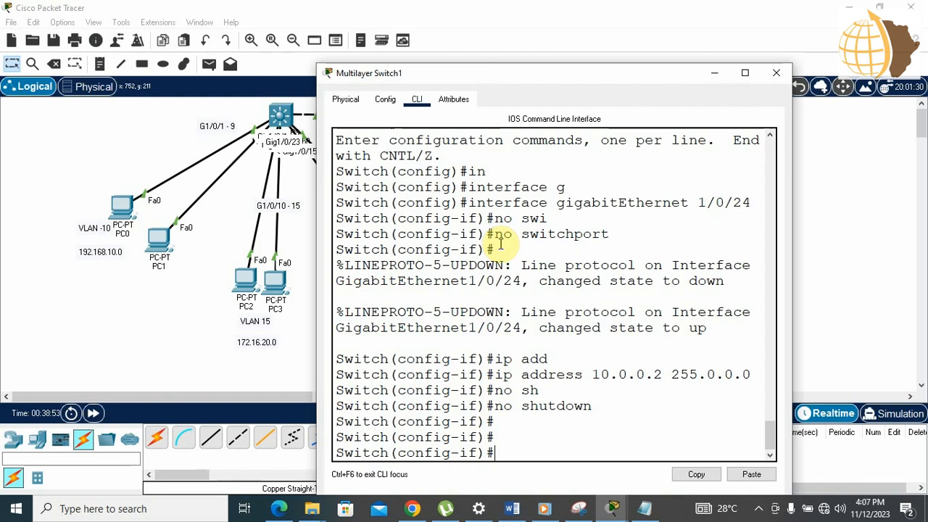
pyautogui.write('exi')
pyautogui.press('Tab')
pyautogui.press('Return')
pyautogui.write('ex')
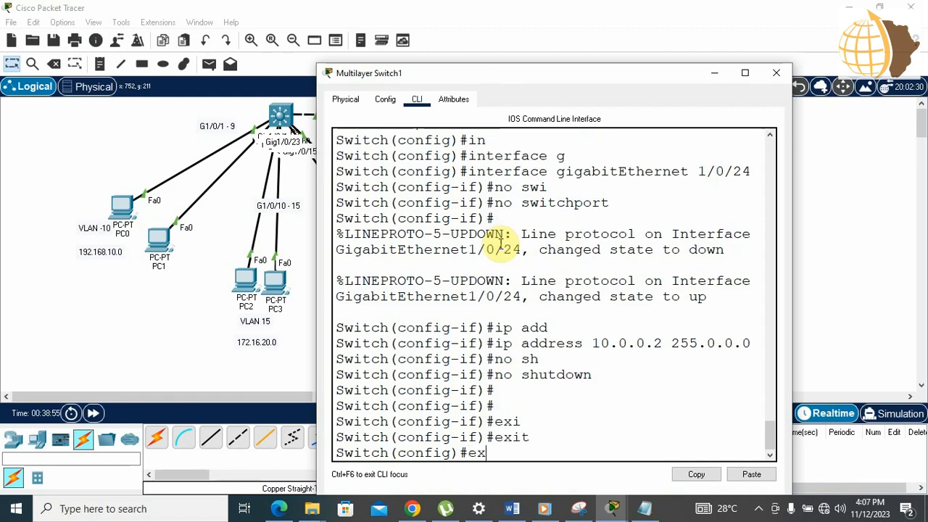
pyautogui.write('i')
pyautogui.press('Tab')
pyautogui.press('Return')
pyautogui.press('Return')
# Step: Run show interfaces gigabitEthernet 1/0/24 on Multilayer Switch1
pyautogui.write('in')
pyautogui.press('Tab')
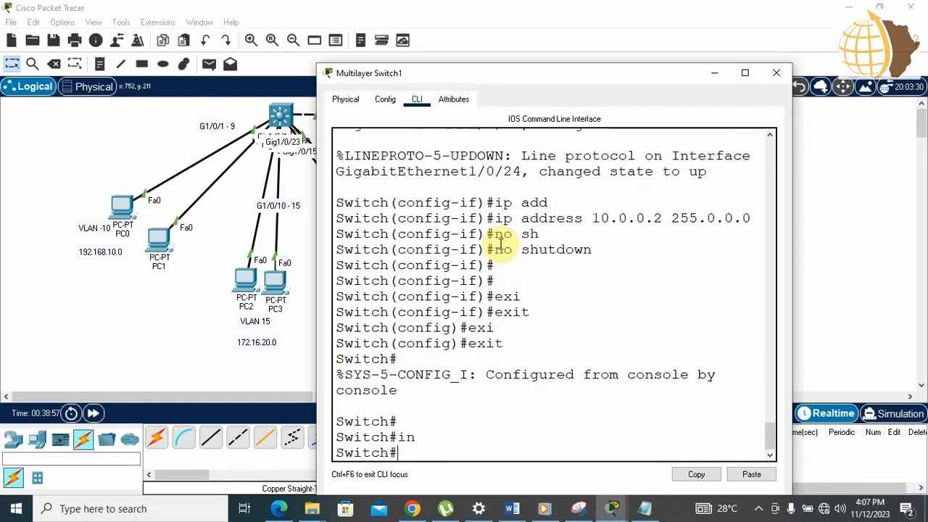
pyautogui.write('sh')
pyautogui.press('Tab')
pyautogui.write('in')
pyautogui.press('Tab')
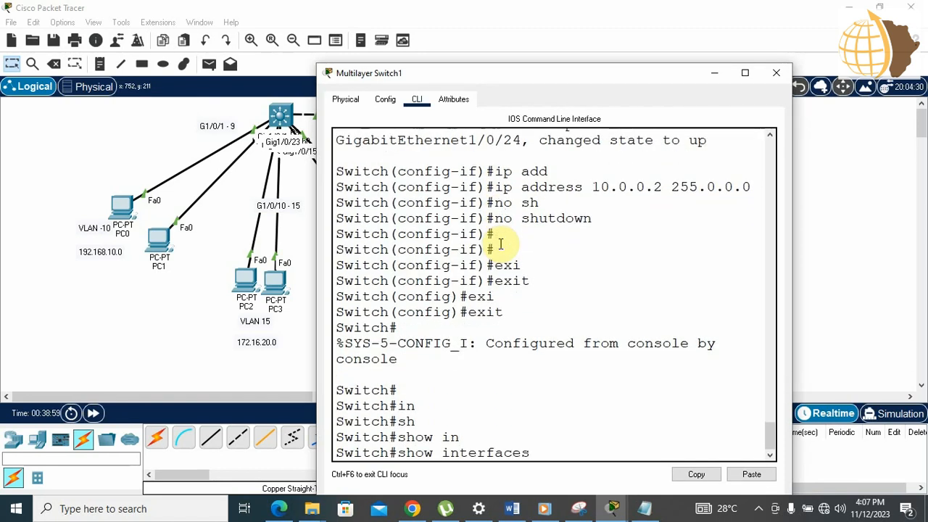
pyautogui.write('g')
pyautogui.press('Tab')
pyautogui.write('1')
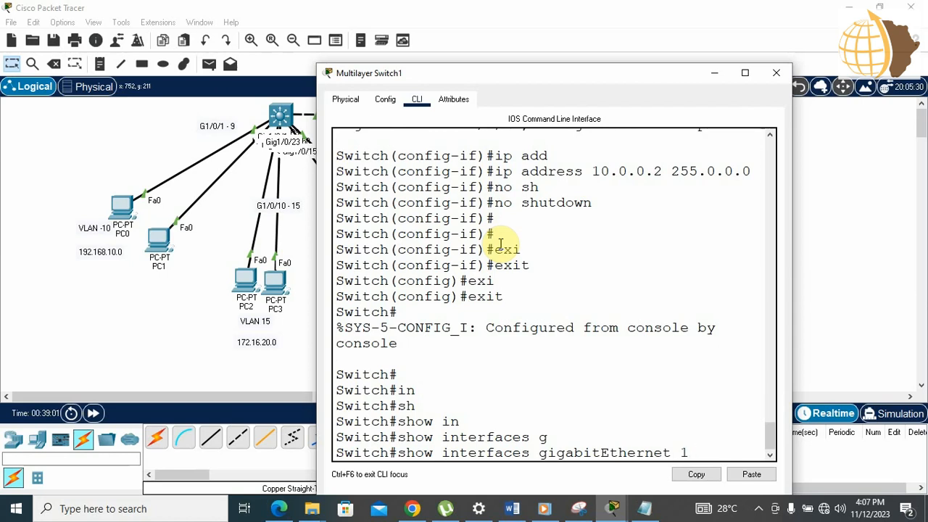
pyautogui.write('/0/24')
pyautogui.press('Return')
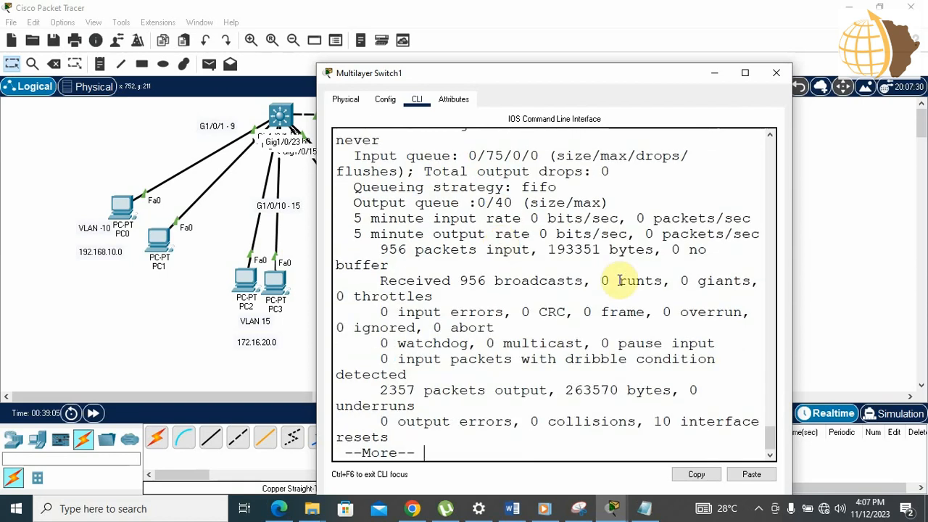
# Step: Widen the Multilayer Switch1 window and read through the interface's status and traffic details
pyautogui.moveTo(776, 444); pyautogui.dragTo(771, 412)
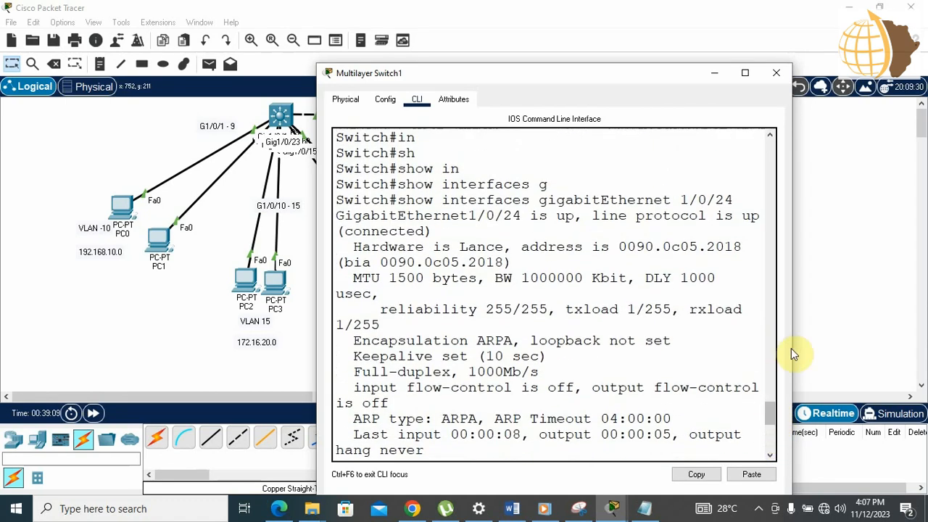
pyautogui.moveTo(791, 348); pyautogui.dragTo(875, 330)
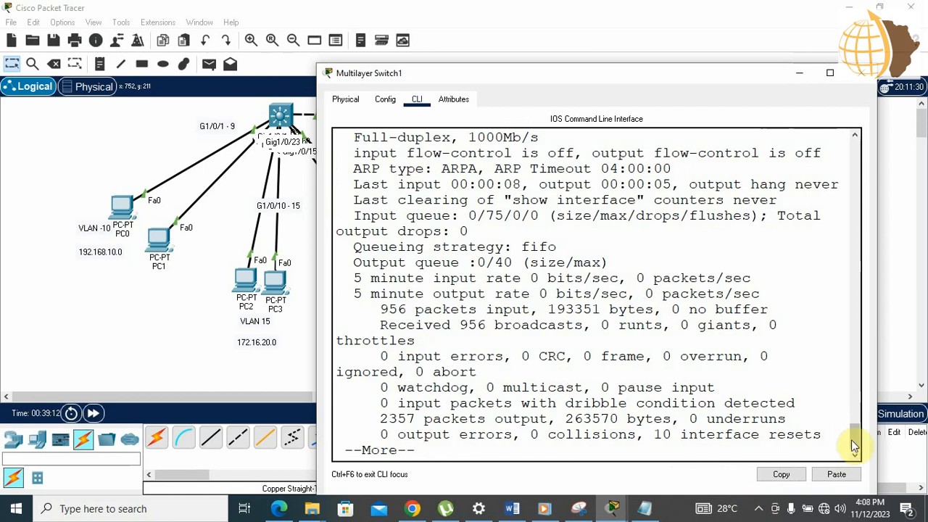
pyautogui.scroll(5, 854, 431)
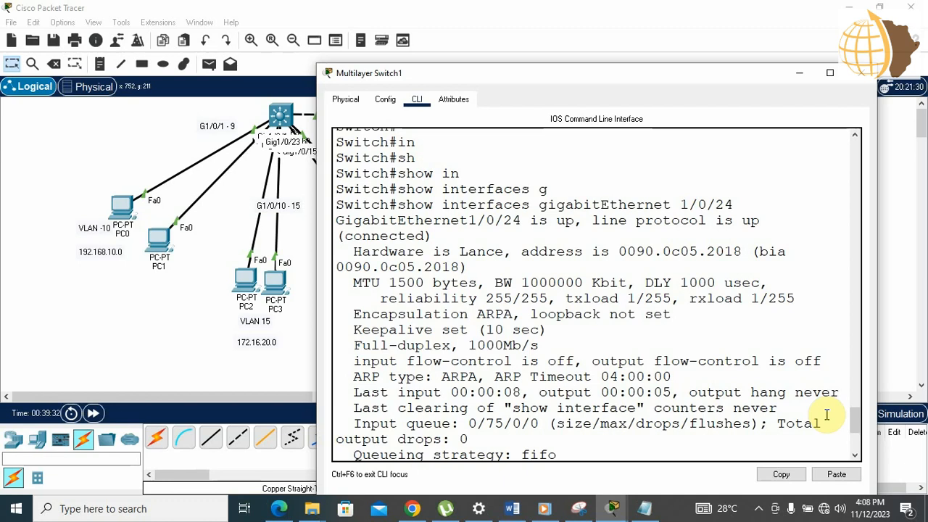
pyautogui.moveTo(855, 423)
pyautogui.mouseDown()
pyautogui.moveTo(858, 435)
pyautogui.moveTo(853, 389)
pyautogui.moveTo(858, 419)
pyautogui.mouseUp()
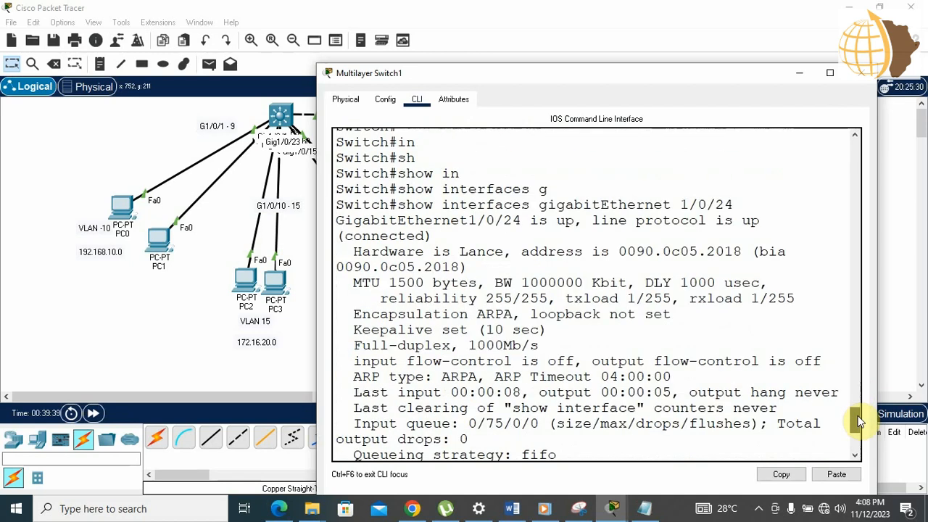
pyautogui.moveTo(858, 422); pyautogui.dragTo(858, 429)
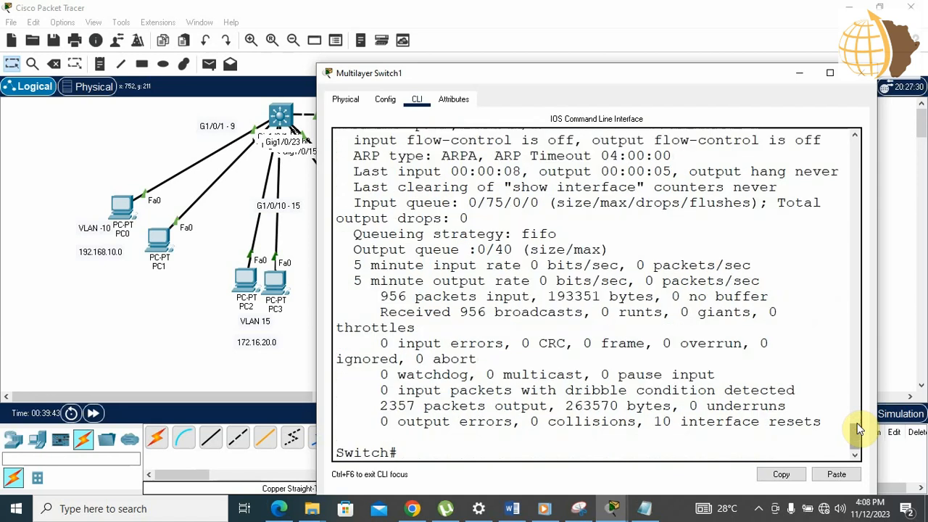
# Step: Enable IP routing on Multilayer Switch1 in global configuration mode and return to the privileged prompt
pyautogui.write('conf t')
pyautogui.press('Return')
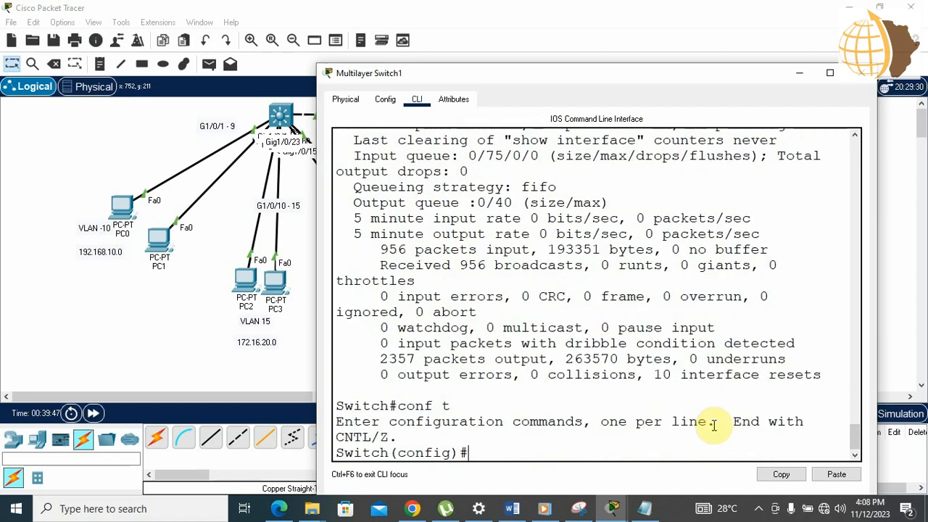
pyautogui.write('ip routing')
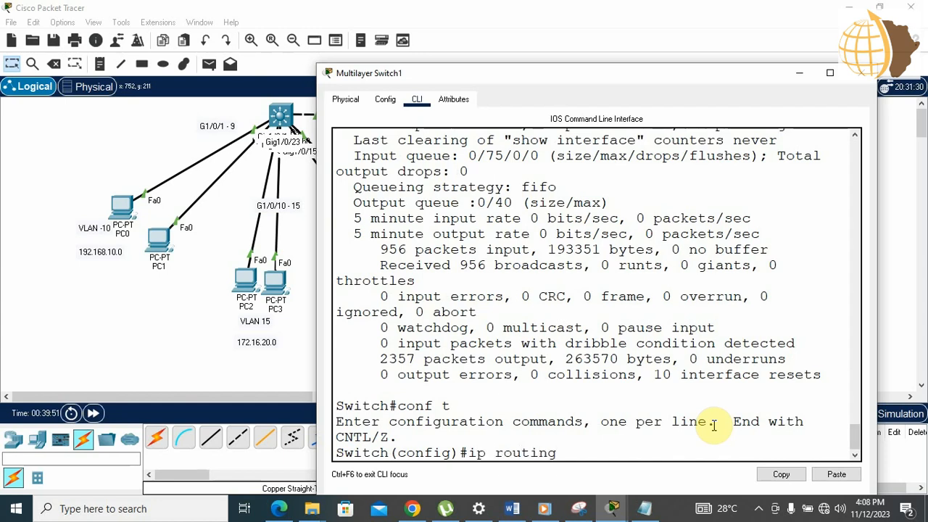
pyautogui.press('Return')
pyautogui.press('Return')
pyautogui.press('Return')
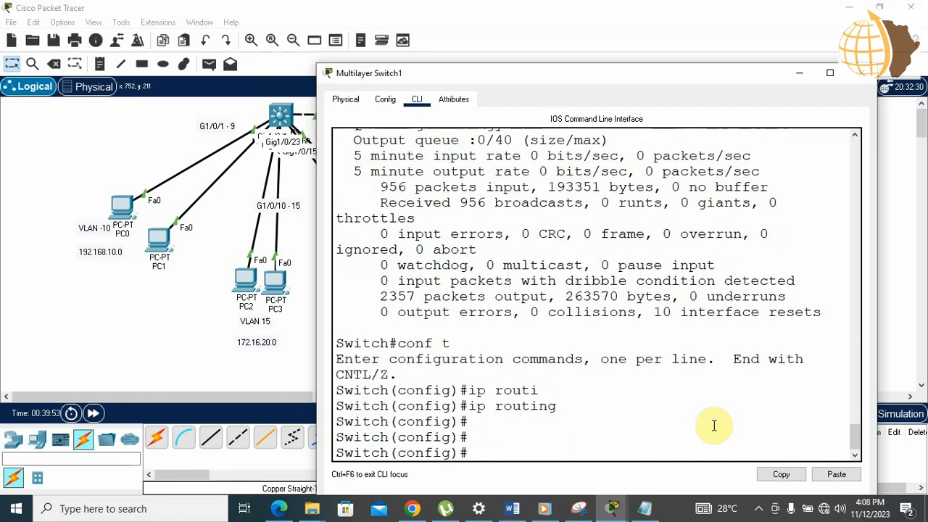
pyautogui.write('end')
pyautogui.press('Return')
pyautogui.press('Return')
# Step: Run show interfaces gigabitEthernet 1/0/24 at Multilayer Switch1's privileged prompt
pyautogui.press('BackSpace')
pyautogui.write('h#sh')
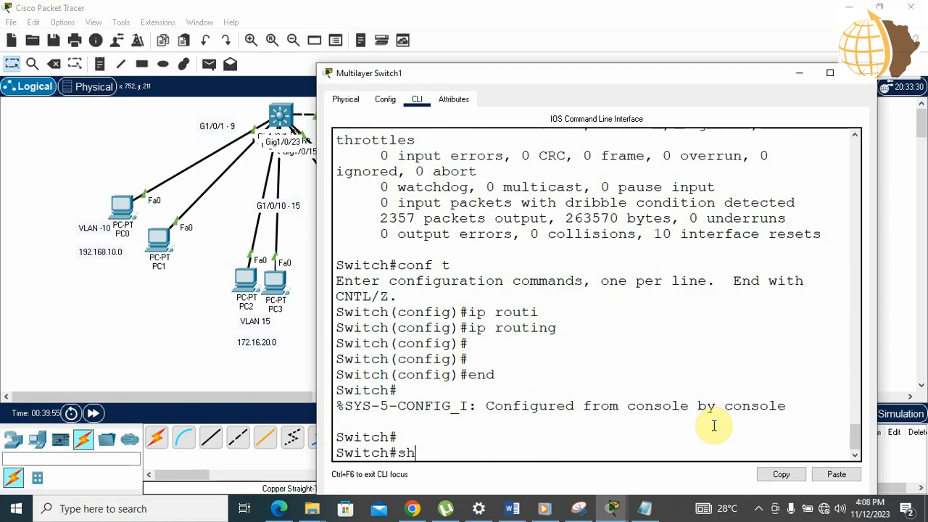
pyautogui.press('Tab')
pyautogui.write('ip')
pyautogui.press('Tab')
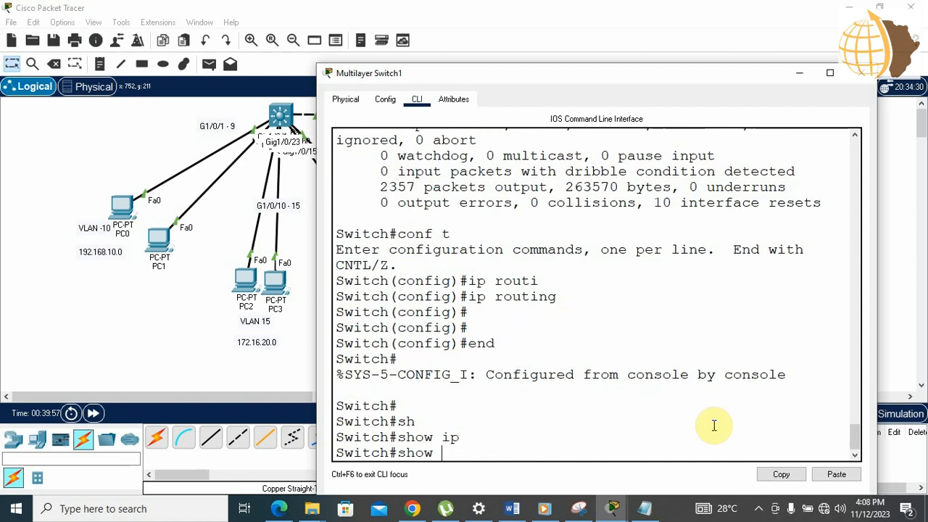
pyautogui.write('n')
pyautogui.press('Tab')
pyautogui.write('g')
pyautogui.press('Tab')
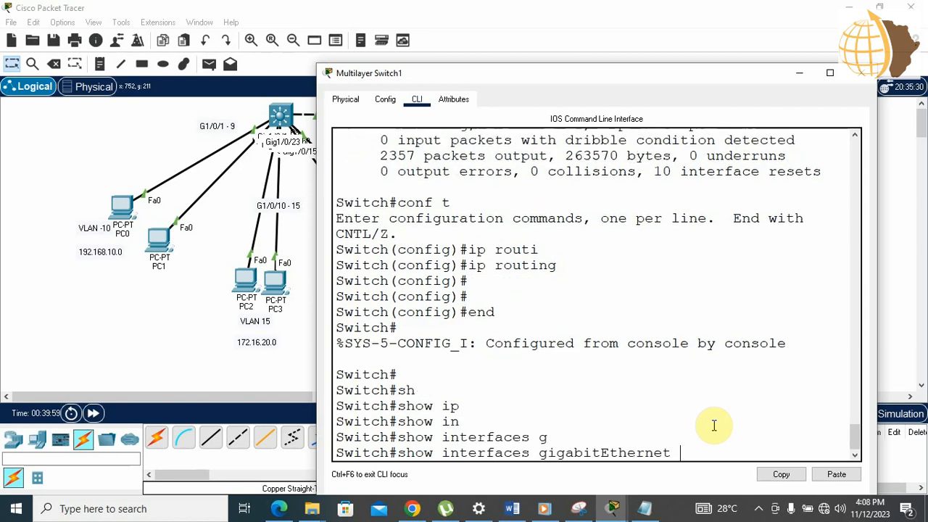
pyautogui.write('1/0/24')
pyautogui.press('Return')
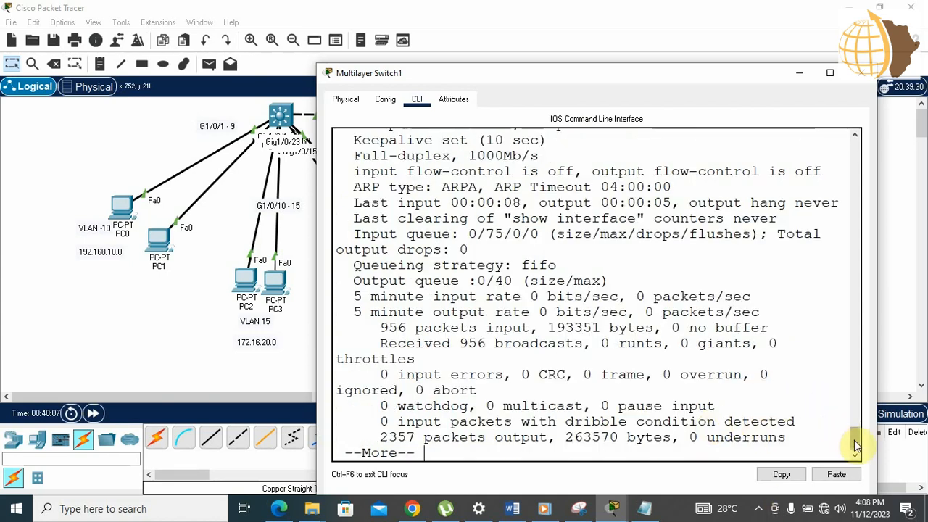
# Step: Review the GigabitEthernet1/0/24 status and traffic details, and quit the paged output
pyautogui.moveTo(855, 446); pyautogui.dragTo(858, 430)
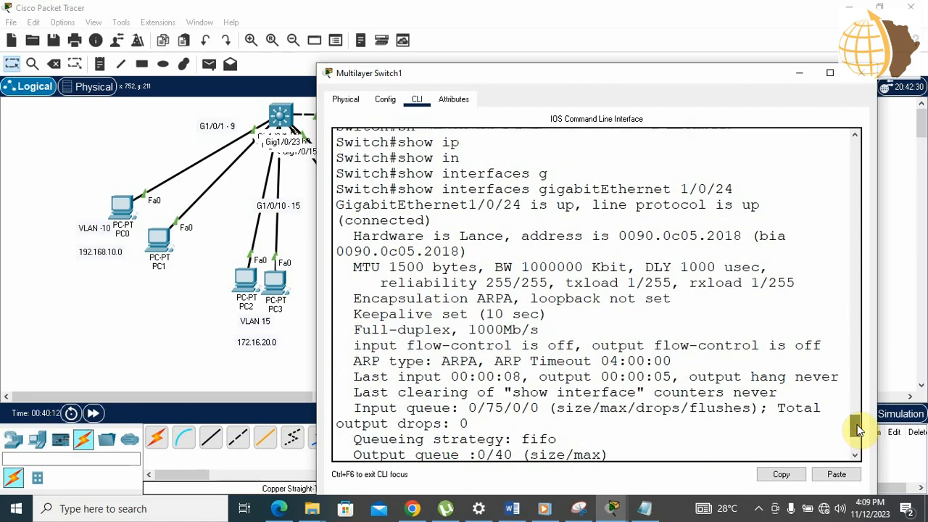
pyautogui.moveTo(858, 429); pyautogui.dragTo(661, 279)
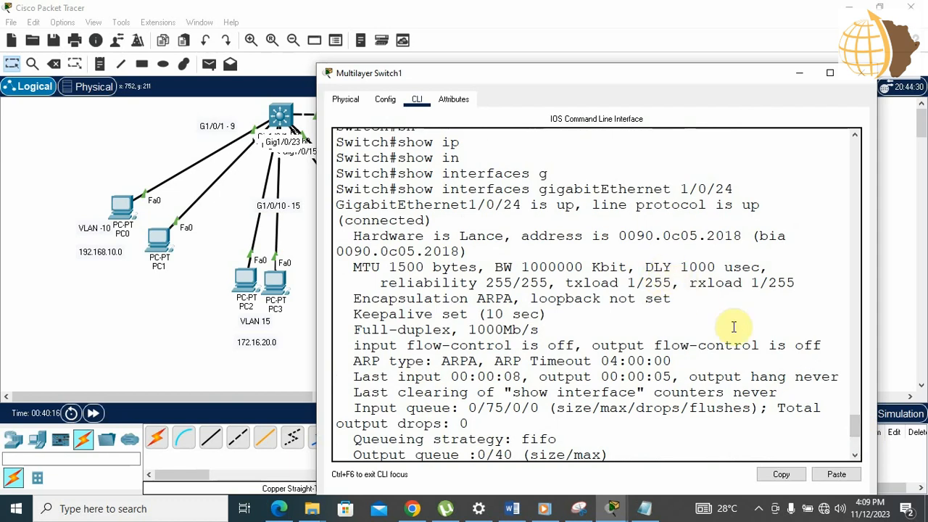
pyautogui.moveTo(858, 429); pyautogui.dragTo(857, 441)
pyautogui.press('q')
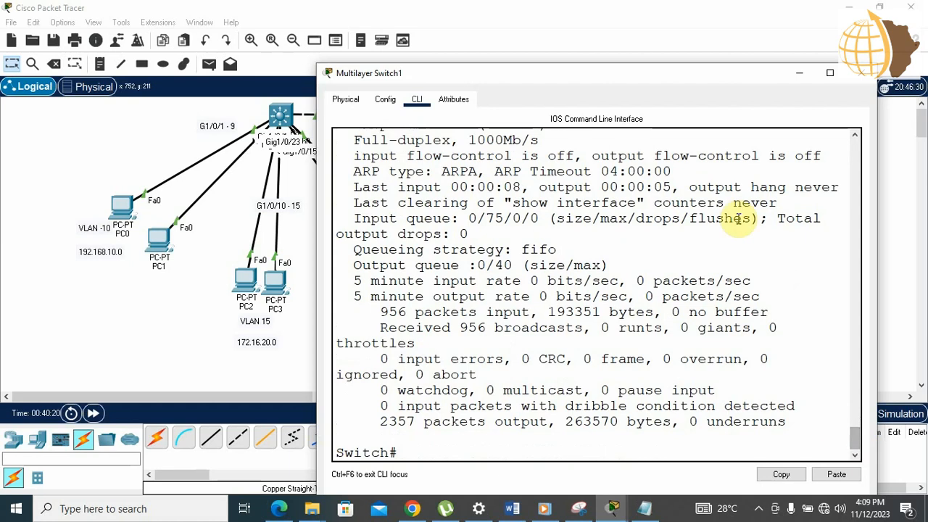
# Step: Uncover the DHCP server link in the topology and enter configuration mode for Multilayer Switch1's gigabitEthernet 1/0/1
pyautogui.moveTo(770, 74); pyautogui.dragTo(659, 199)
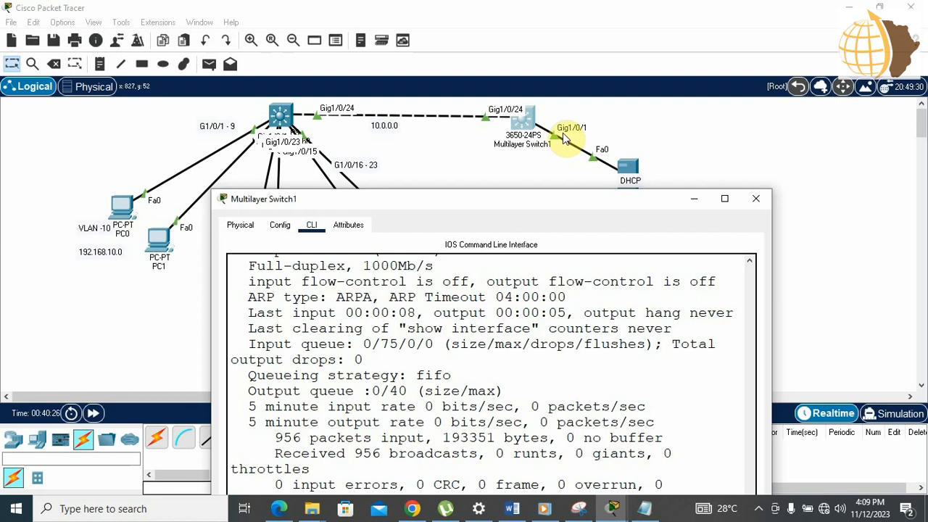
pyautogui.moveTo(559, 208); pyautogui.dragTo(306, 95)
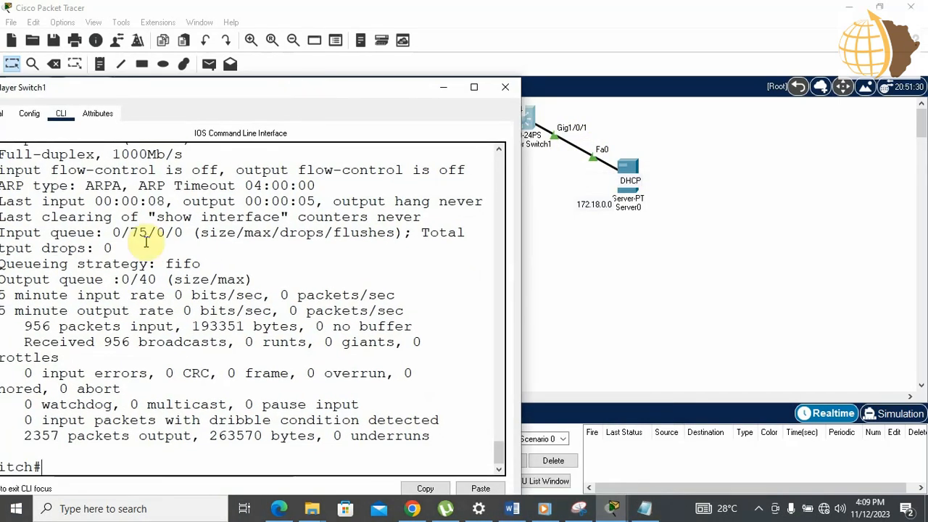
pyautogui.write('conf ')
pyautogui.write('t')
pyautogui.press('Return')
pyautogui.write('ig)#i')
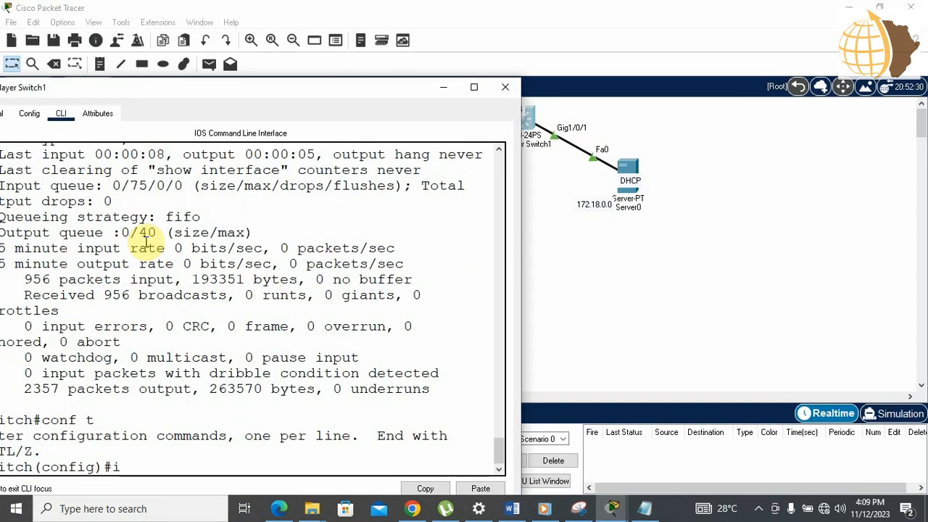
pyautogui.write('n')
pyautogui.press('Tab')
pyautogui.write('g')
pyautogui.press('Tab')
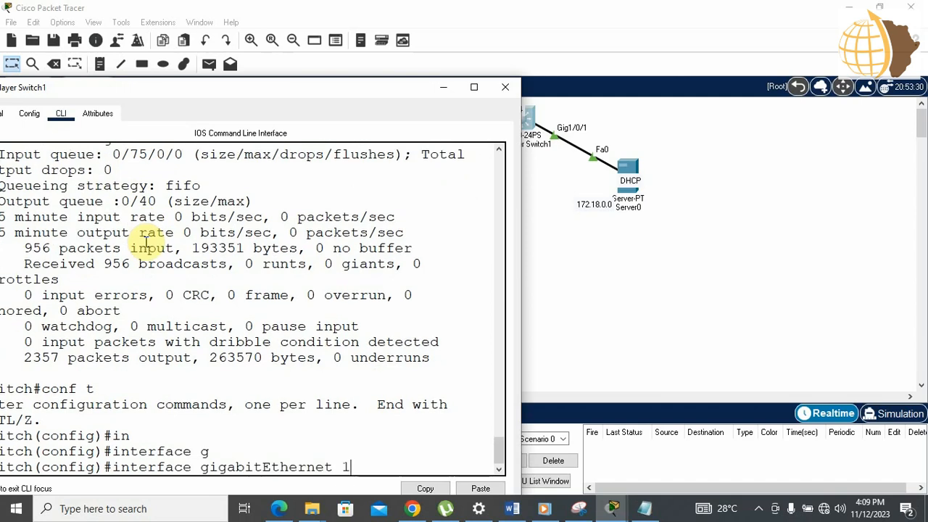
pyautogui.write('1/0/1')
pyautogui.press('Return')
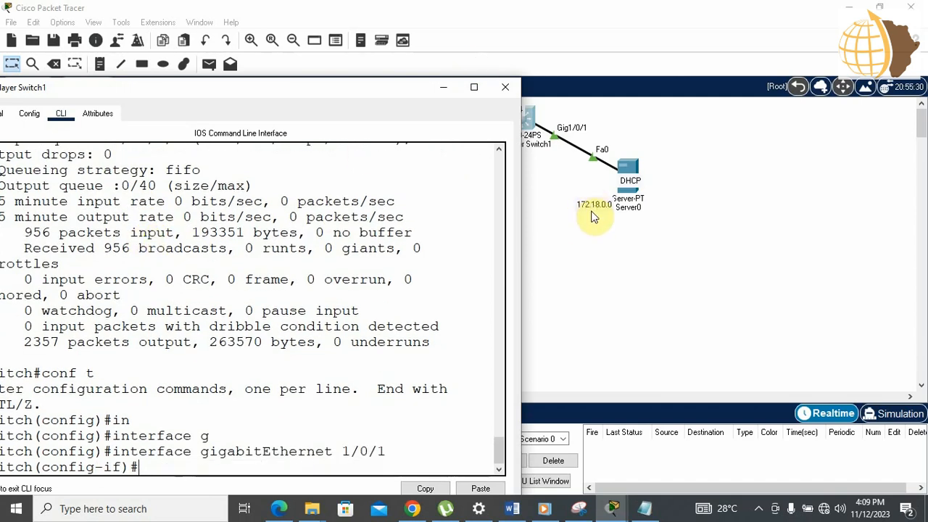
pyautogui.write('ip add')
pyautogui.press('Tab')
pyautogui.press('BackSpace')
pyautogui.press('BackSpace')
pyautogui.press('BackSpace')
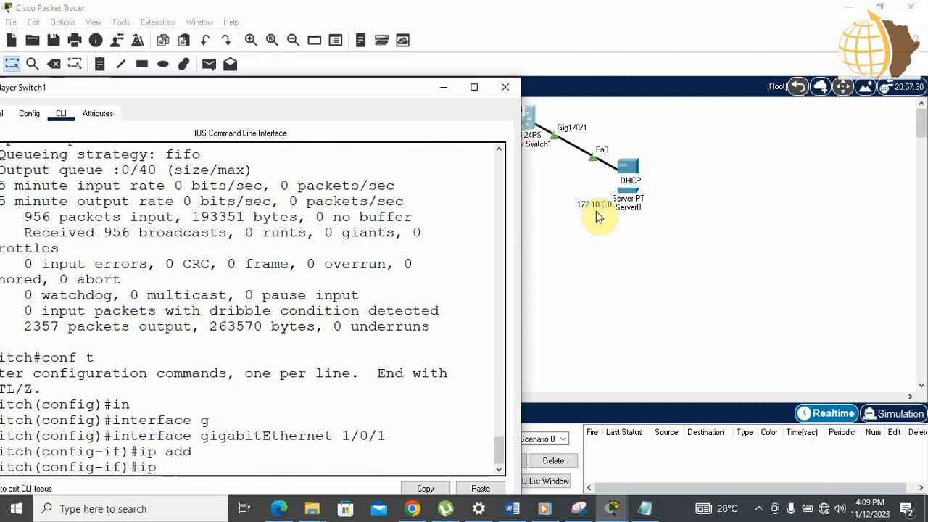
pyautogui.press('BackSpace')
pyautogui.press('BackSpace')
pyautogui.press('BackSpace')
# Step: Convert gigabitEthernet 1/0/1 to a routed port with no switchport
pyautogui.write('no swi')
pyautogui.press('Tab')
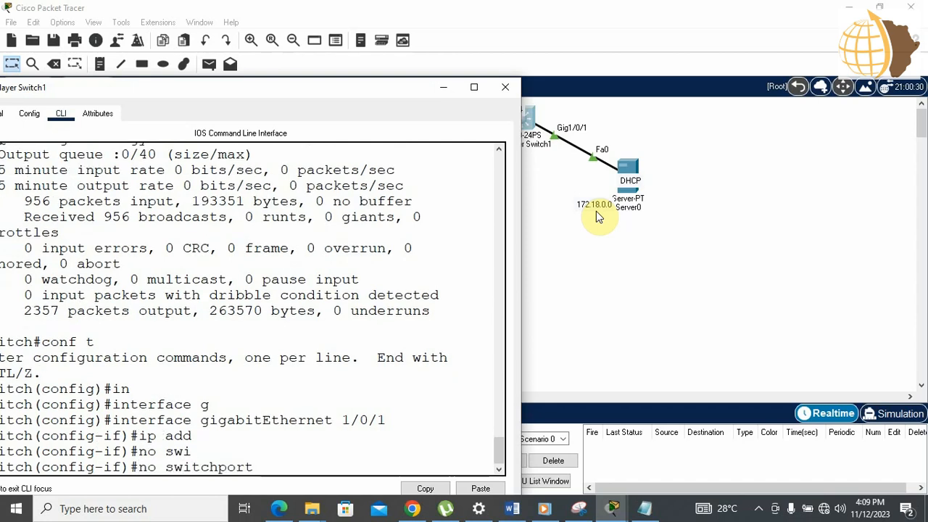
pyautogui.press('Return')
pyautogui.press('Return')
pyautogui.press('Return')
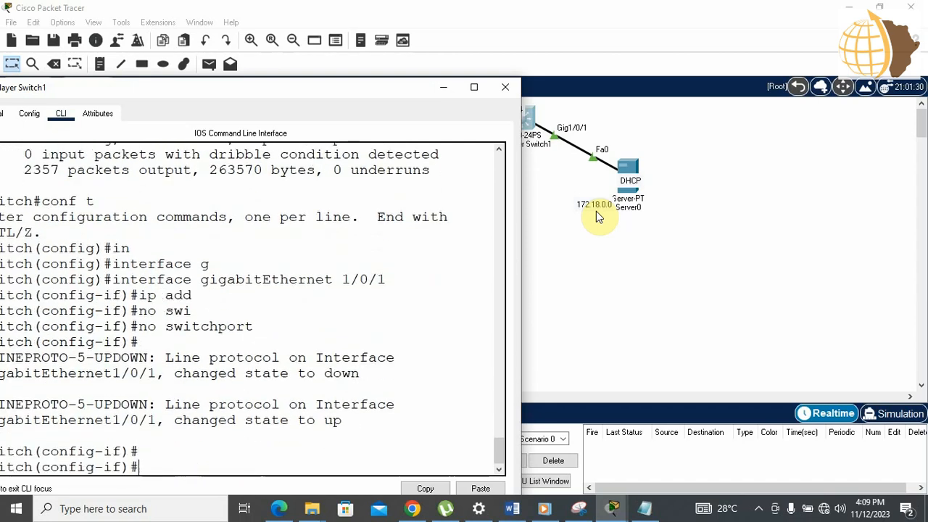
# Step: Assign IP address 172.18.0.1 with mask 255.255.0.0 to gigabitEthernet 1/0/1
pyautogui.write('ip add')
pyautogui.press('Tab')
pyautogui.write('1')
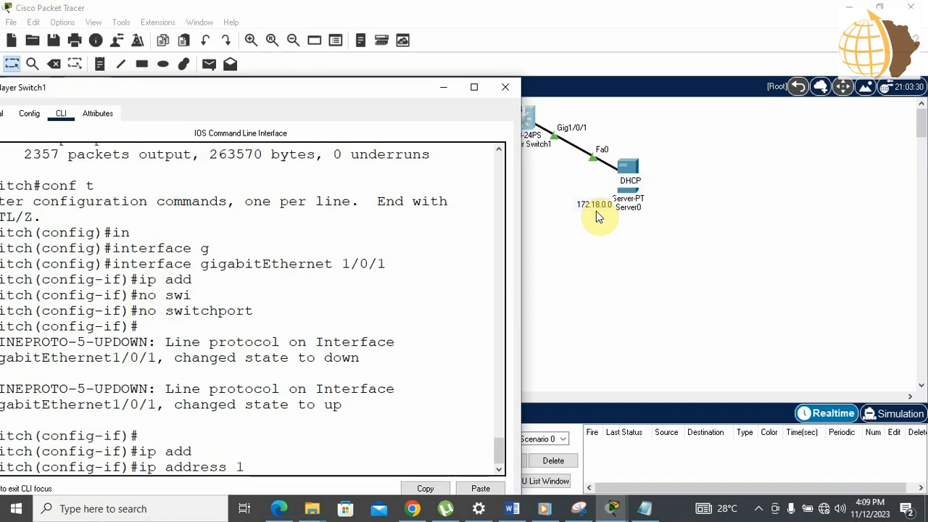
pyautogui.write('72.18.0.1 255')
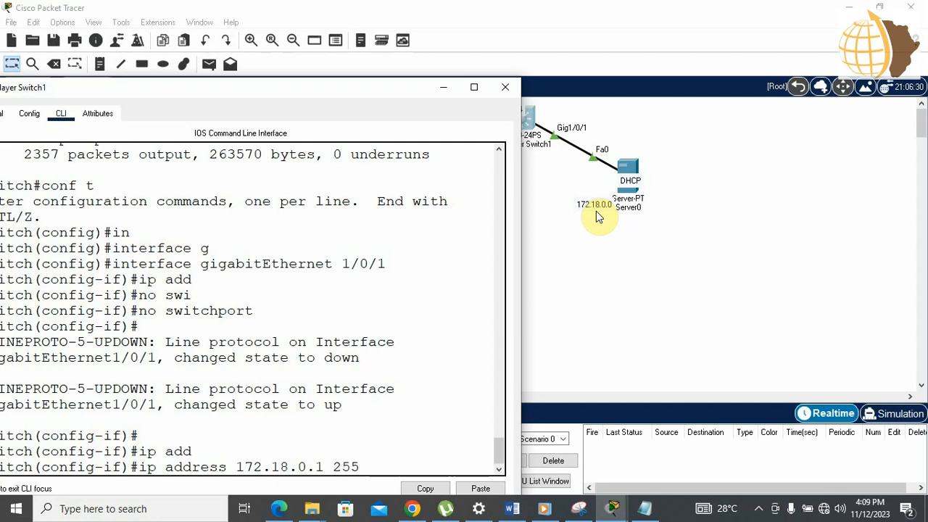
pyautogui.write('.255.0.0')
pyautogui.press('Return')
# Step: Enable gigabitEthernet 1/0/1 with no shutdown and minimize the Multilayer Switch1 window
pyautogui.write('no sh')
pyautogui.press('Tab')
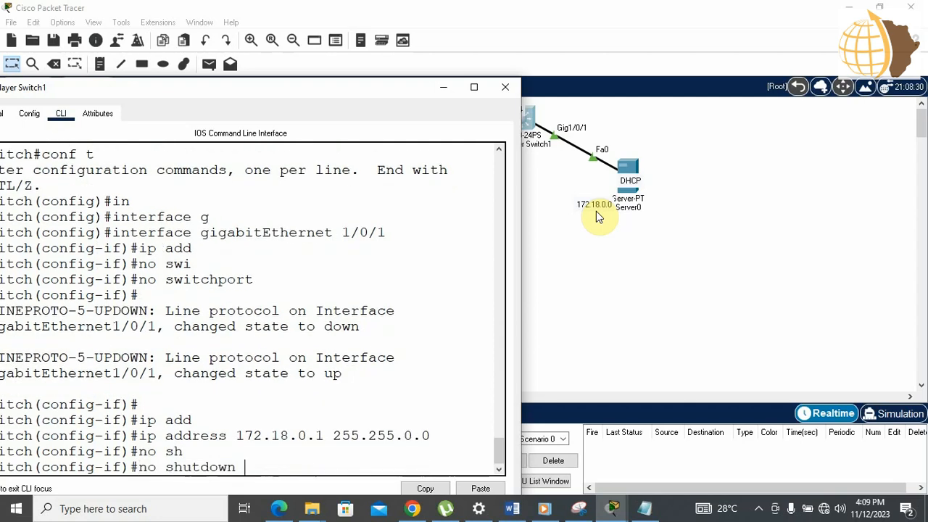
pyautogui.press('Return')
pyautogui.press('Return')
pyautogui.press('Return')
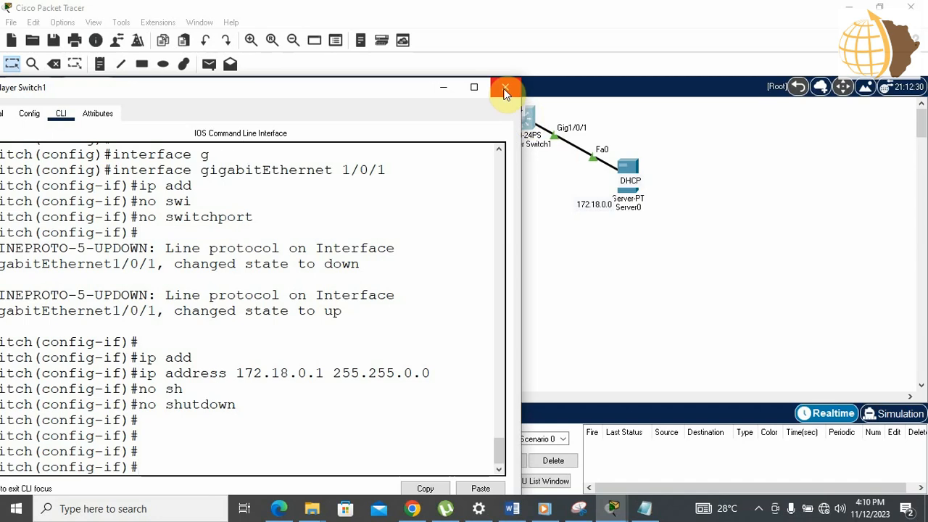
pyautogui.click(444, 88)
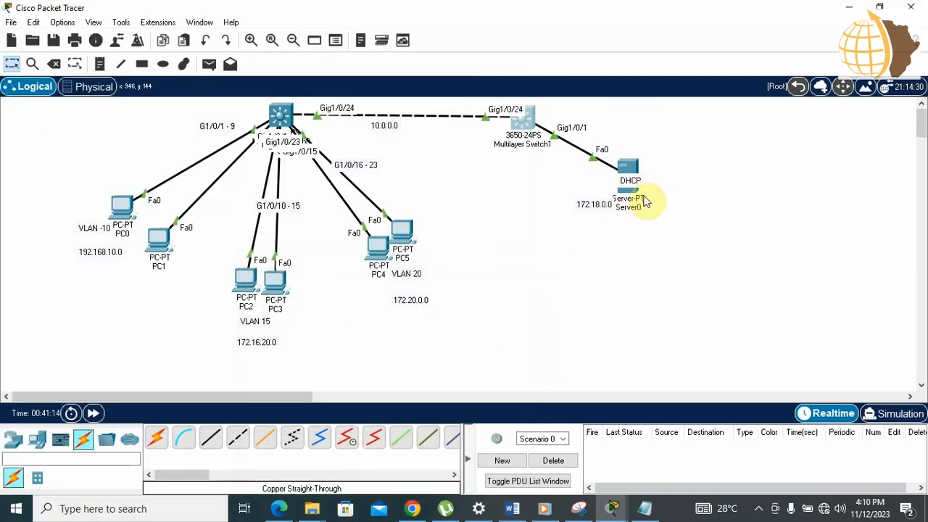
# Step: Open Server0's IP configuration and enter static IPv4 address 172.18.0.1 with subnet mask 255.255.0.0
pyautogui.moveTo(631, 174)
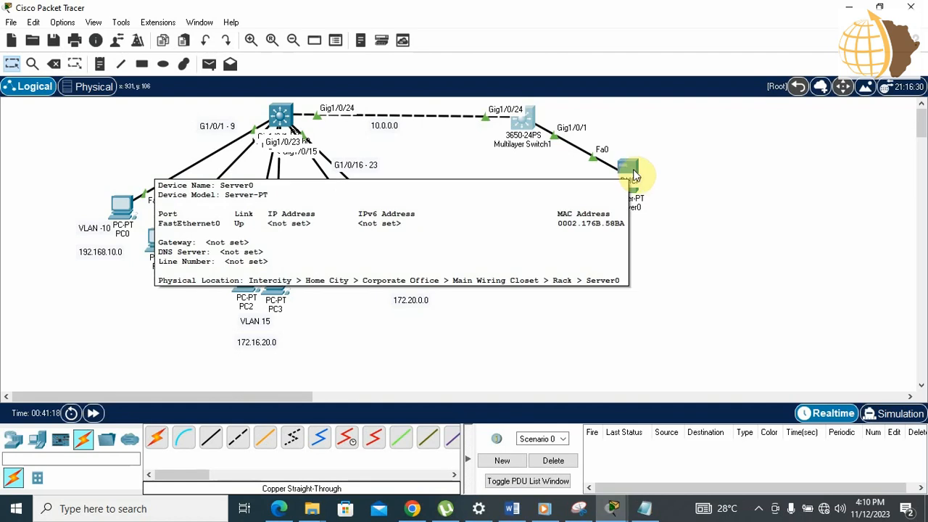
pyautogui.click(631, 167)
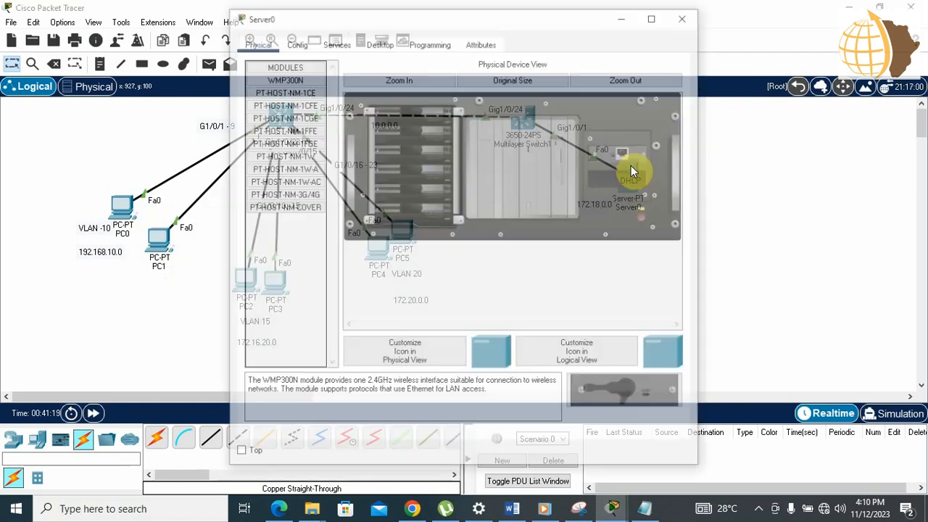
pyautogui.click(375, 41)
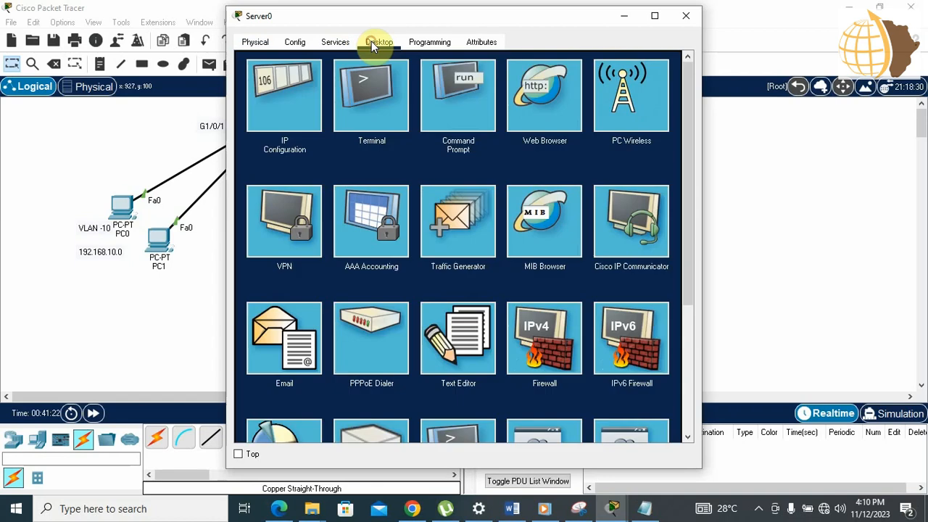
pyautogui.click(280, 107)
pyautogui.moveTo(434, 17); pyautogui.dragTo(289, 29)
pyautogui.click(265, 133)
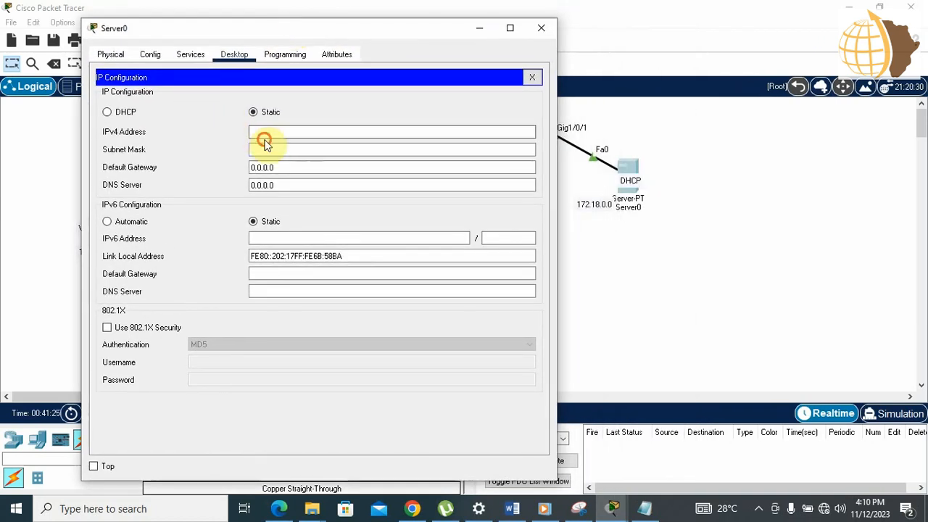
pyautogui.write('172.18.0.')
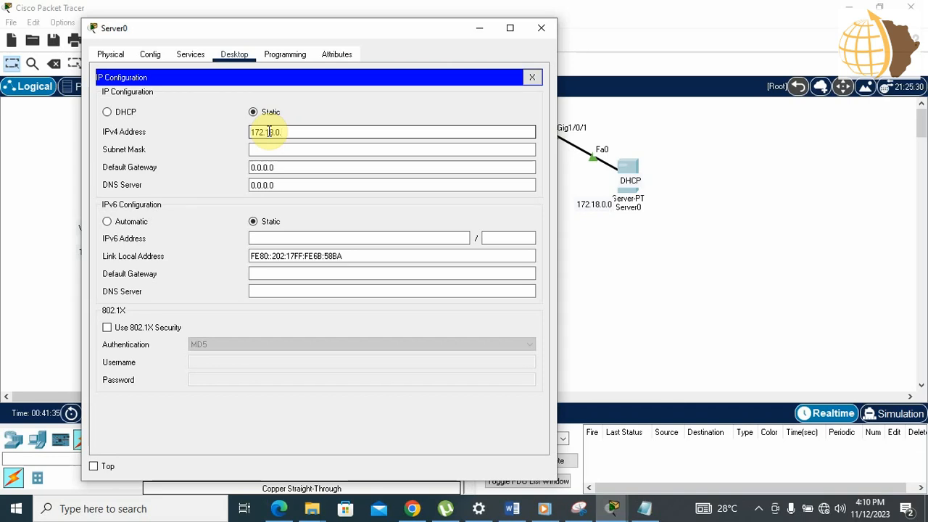
pyautogui.write('1')
pyautogui.press('Tab')
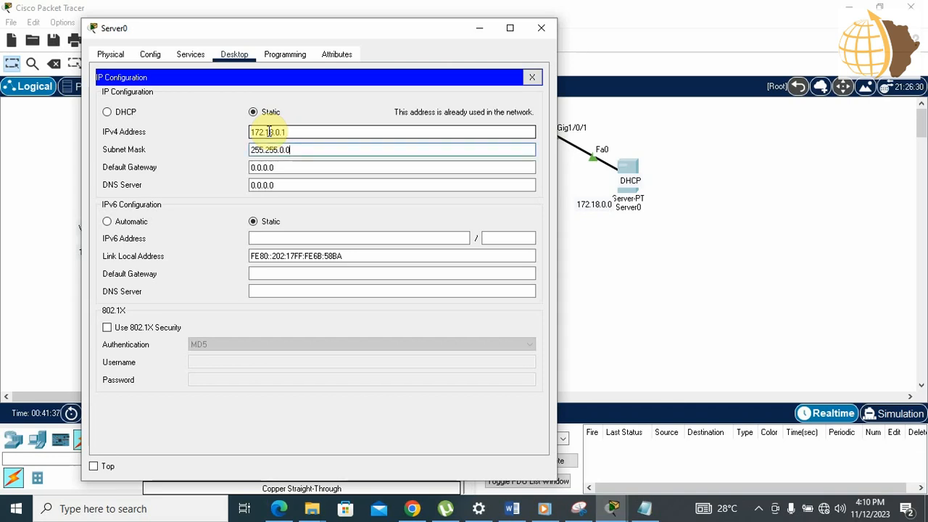
# Step: Change Server0's IPv4 address to 172.18.0.2, set its default gateway to 172.18.0.1, and close its window
pyautogui.click(292, 132)
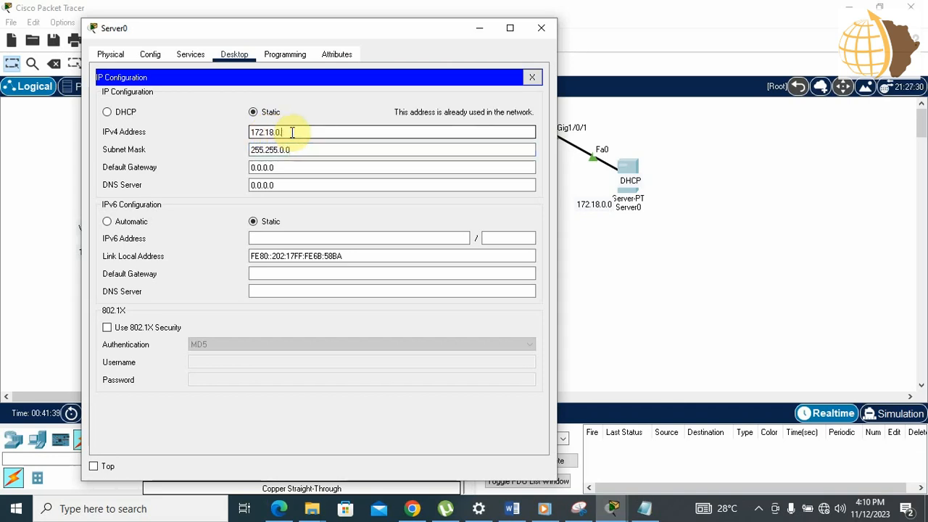
pyautogui.write('2')
pyautogui.press('Tab')
pyautogui.press('Tab')
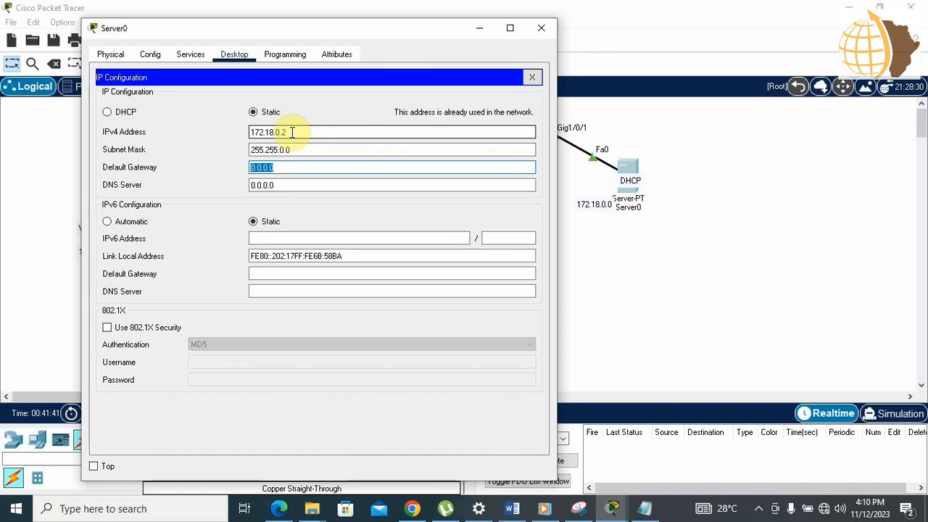
pyautogui.write('172.18.0.1')
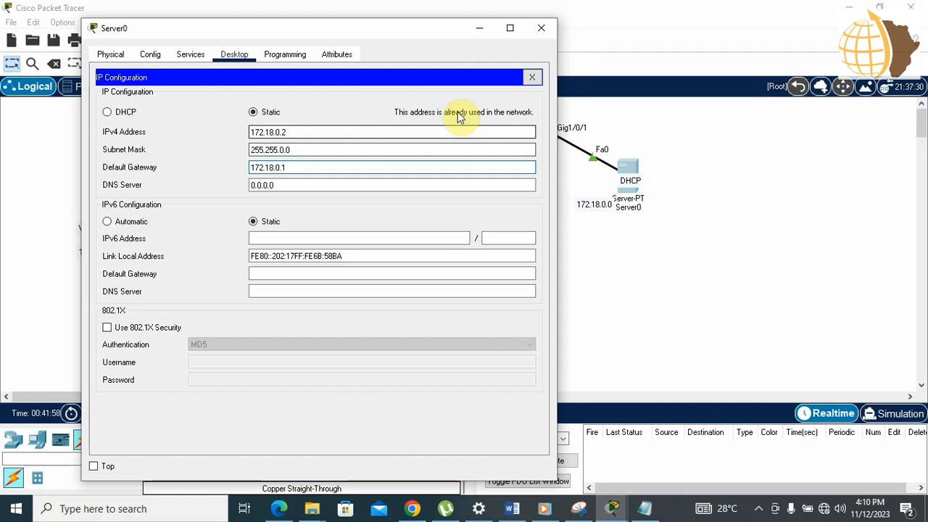
pyautogui.click(532, 78)
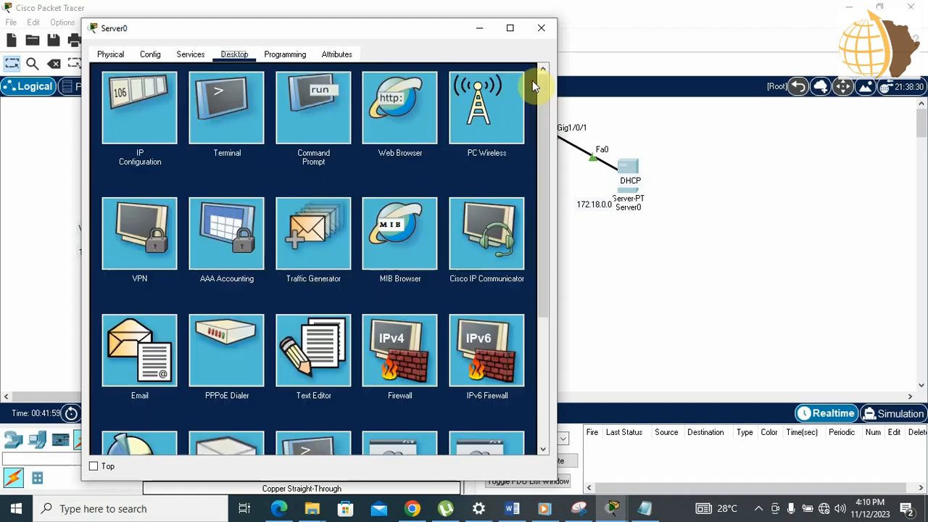
pyautogui.click(540, 27)
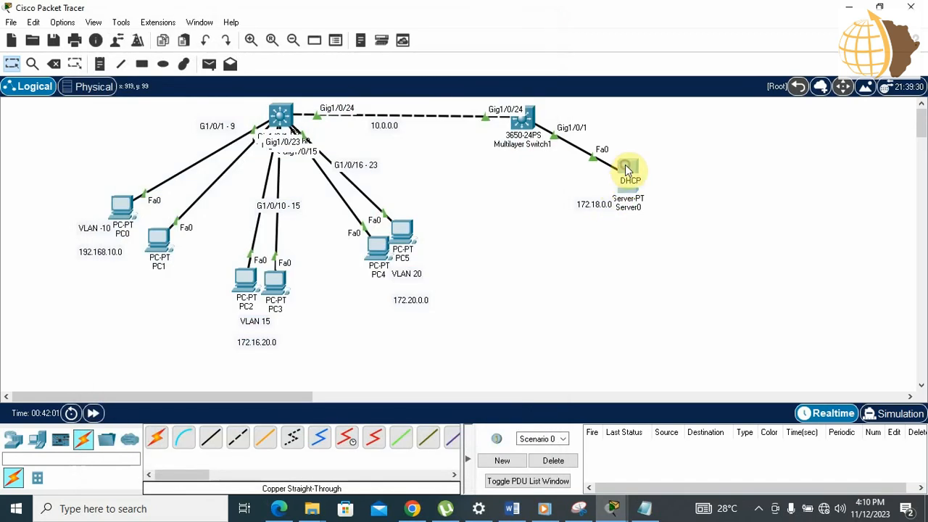
# Step: Ping 172.18.0.1 from Server0's command prompt
pyautogui.click(625, 165)
pyautogui.click(457, 108)
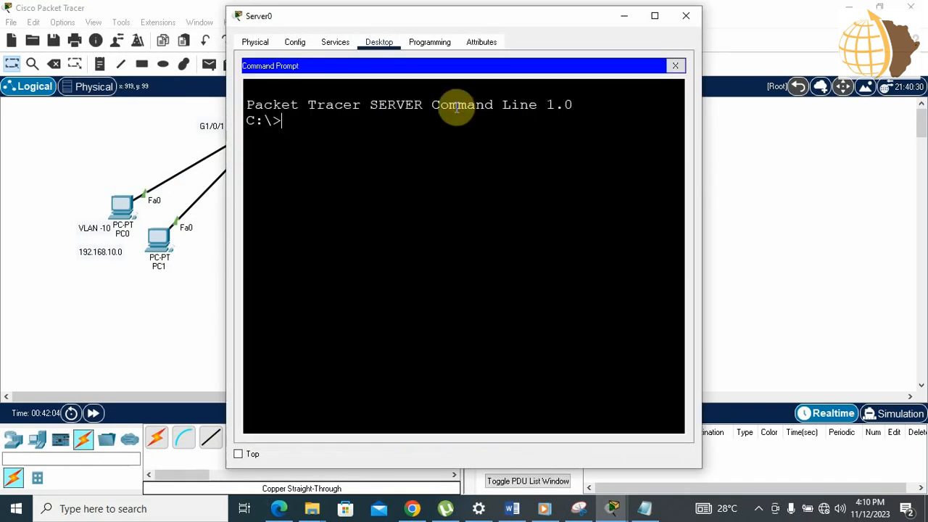
pyautogui.write('o')
pyautogui.press('BackSpace')
pyautogui.write('pinng')
pyautogui.press('BackSpace')
pyautogui.press('BackSpace')
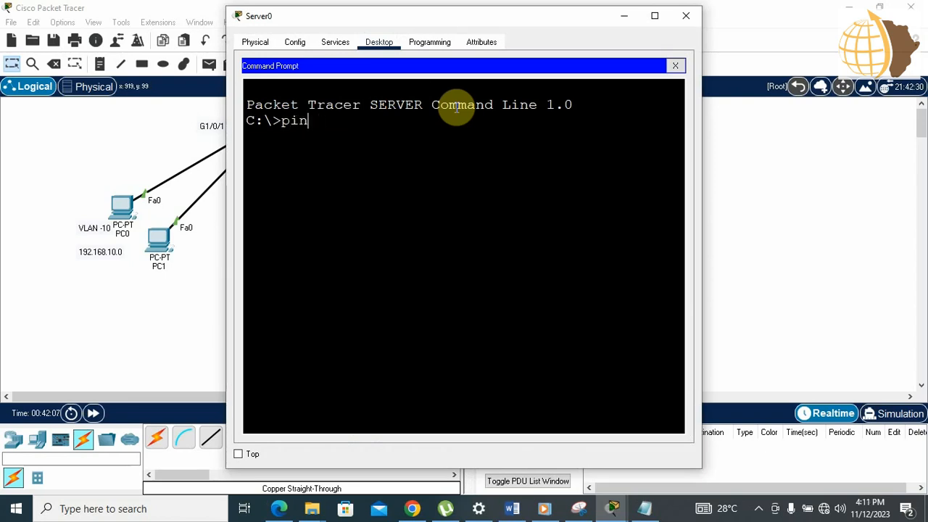
pyautogui.write('g 18')
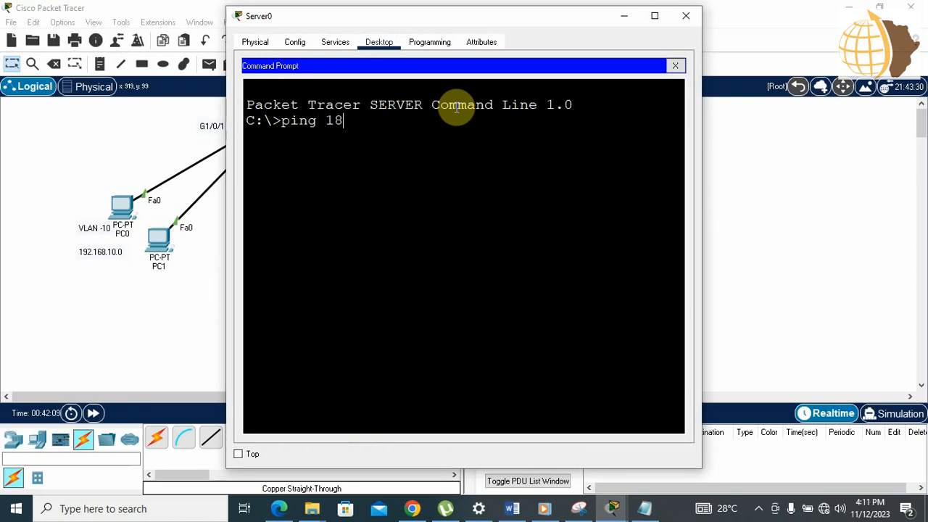
pyautogui.press('BackSpace')
pyautogui.write('72.18.0.1')
pyautogui.press('Return')
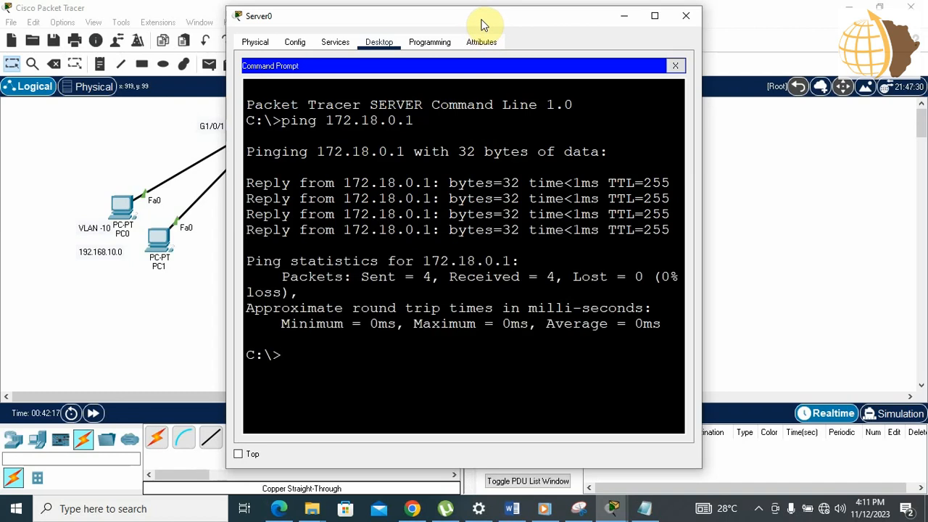
# Step: Ping 10.0.0.2 from Server0's command prompt and minimize the server window
pyautogui.moveTo(489, 17); pyautogui.dragTo(437, 112)
pyautogui.press('Up')
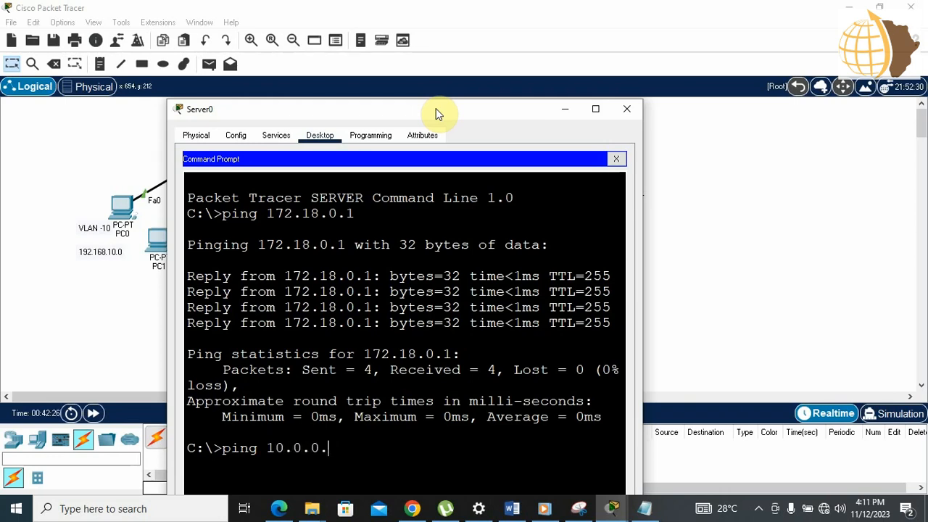
pyautogui.write('2')
pyautogui.press('Return')
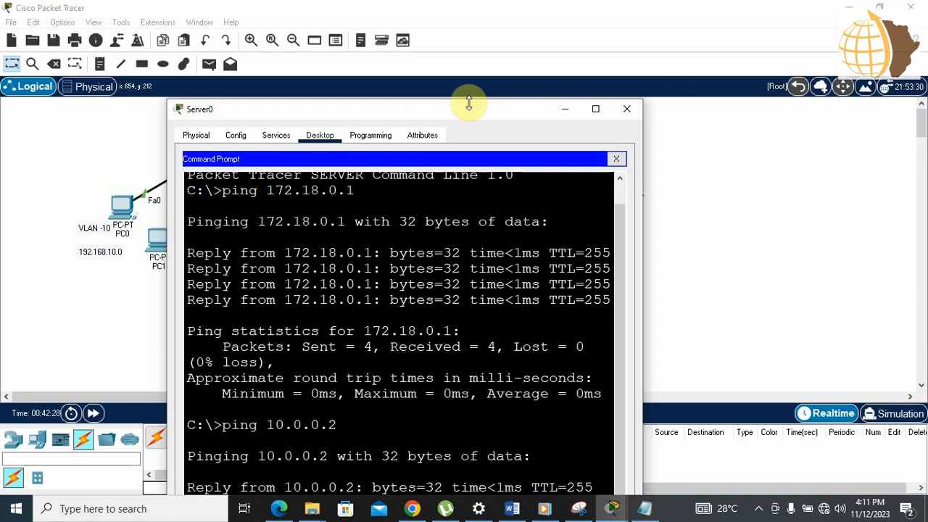
pyautogui.moveTo(470, 105); pyautogui.dragTo(468, 91)
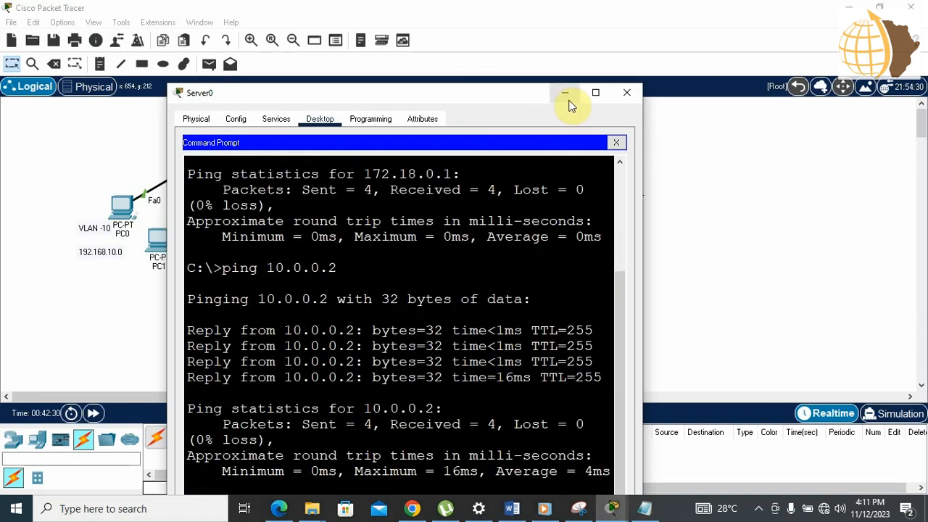
pyautogui.click(683, 203)
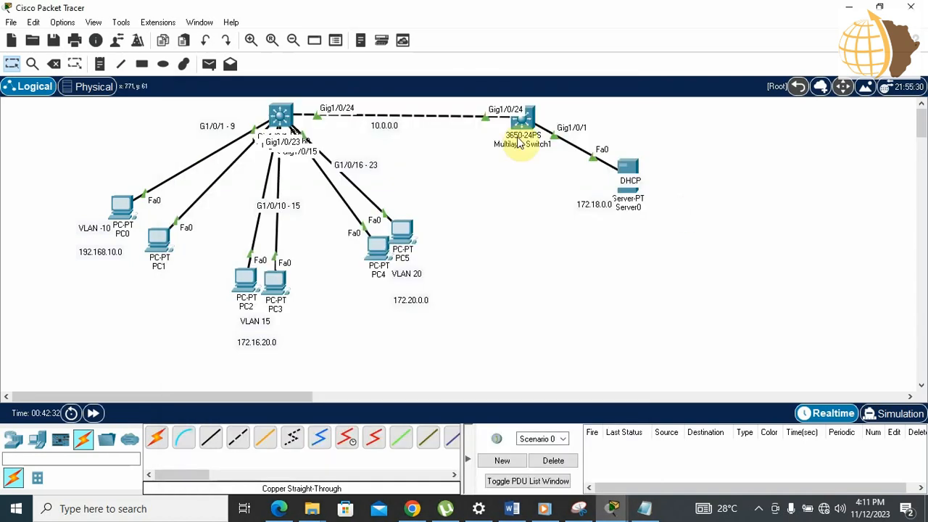
pyautogui.click(626, 165)
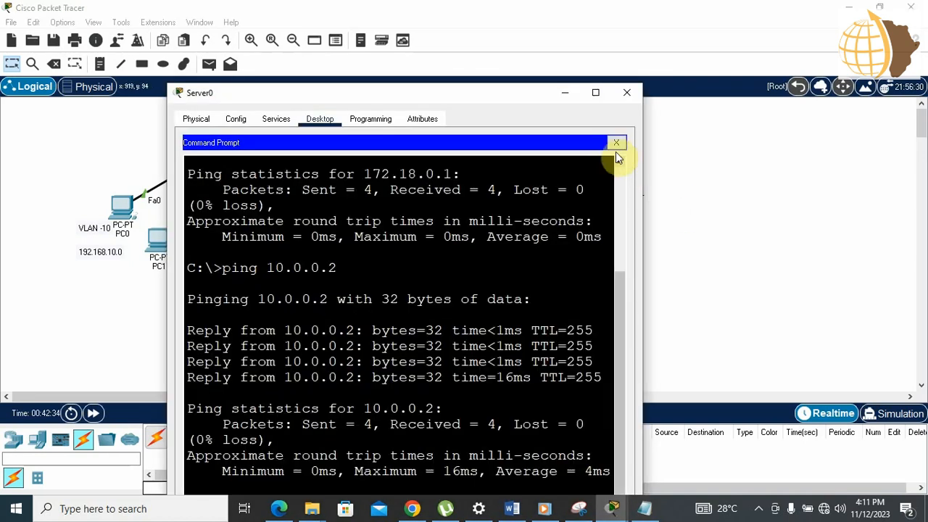
pyautogui.click(569, 90)
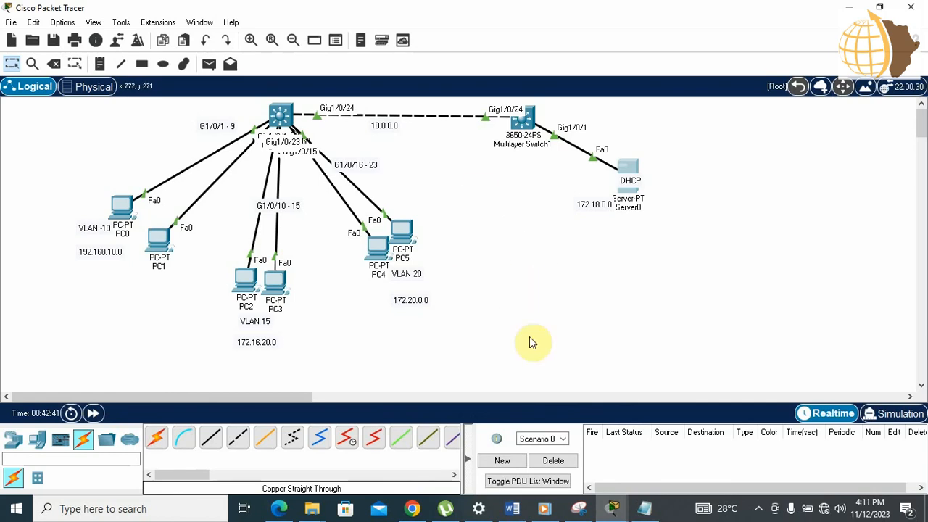
pyautogui.click(644, 508)
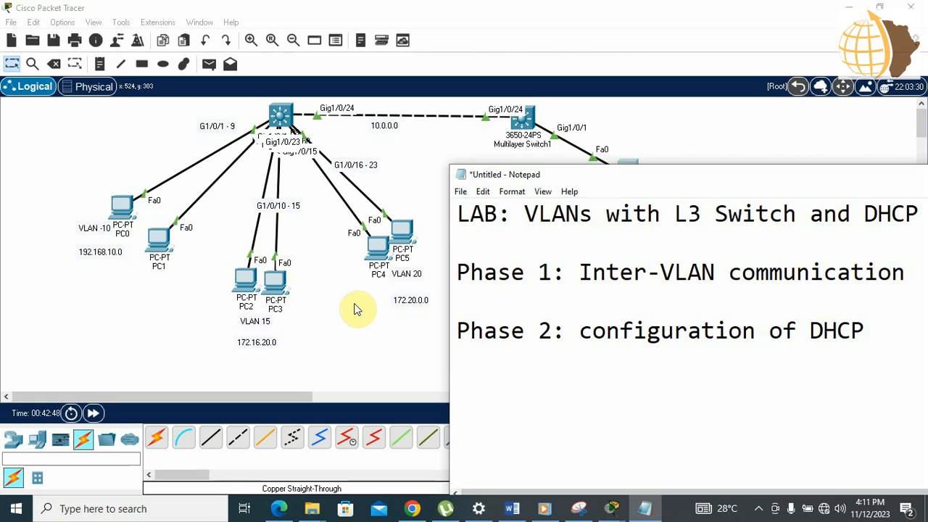
pyautogui.click(341, 323)
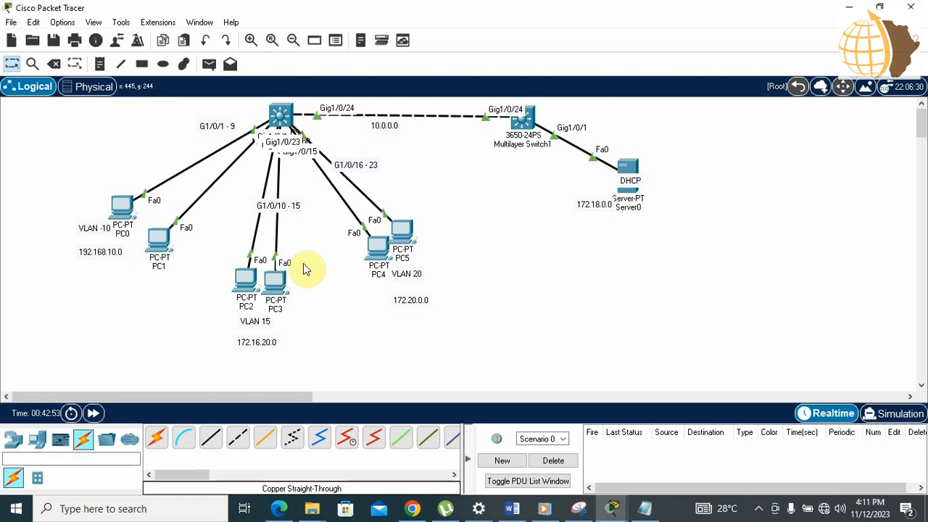
# Step: Close Server0's command prompt and turn on its DHCP service for FastEthernet0
pyautogui.click(628, 174)
pyautogui.moveTo(529, 98); pyautogui.dragTo(809, 59)
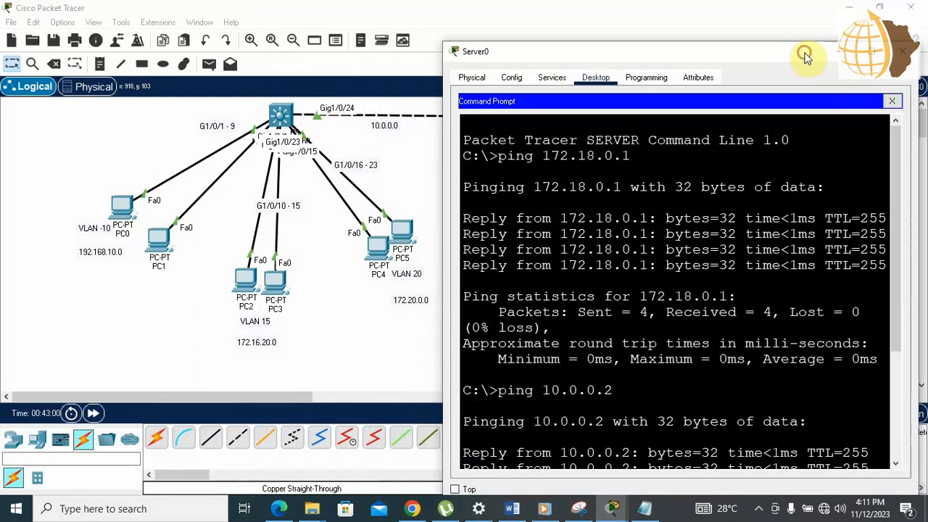
pyautogui.click(892, 103)
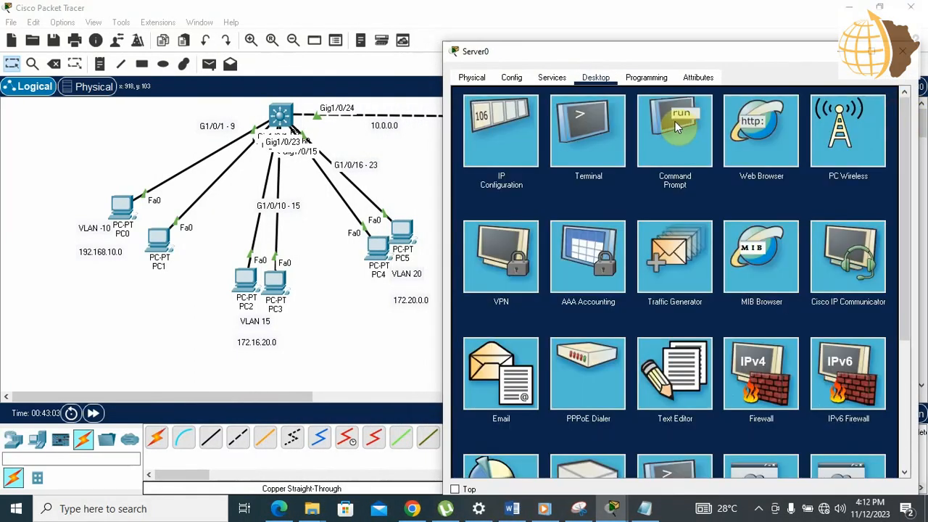
pyautogui.click(552, 79)
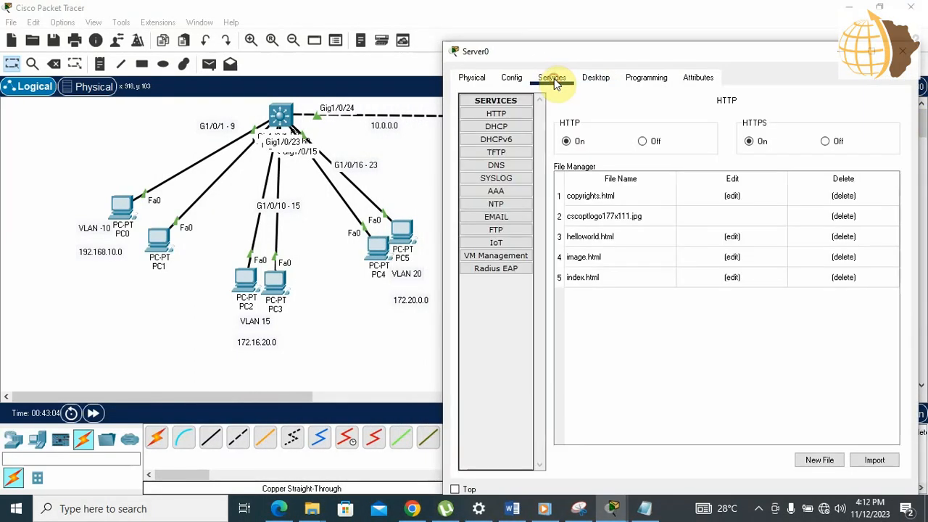
pyautogui.click(519, 127)
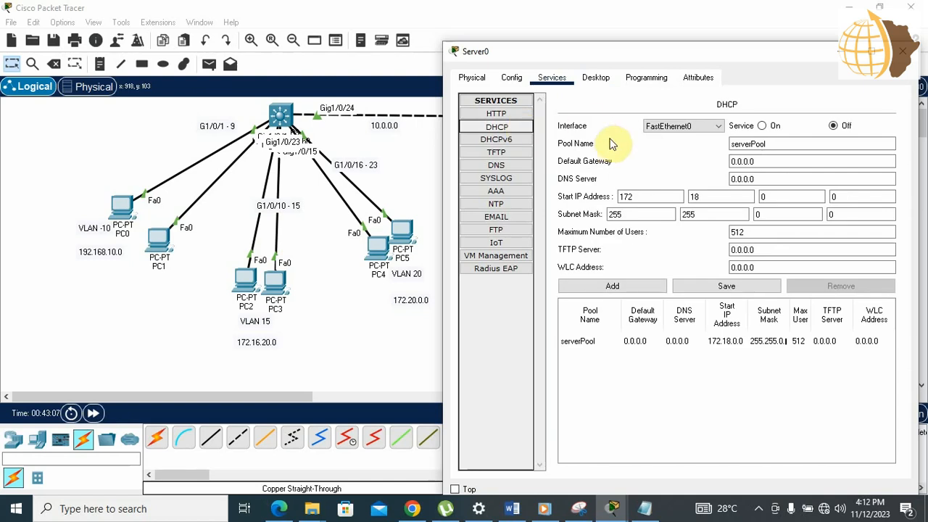
pyautogui.click(762, 127)
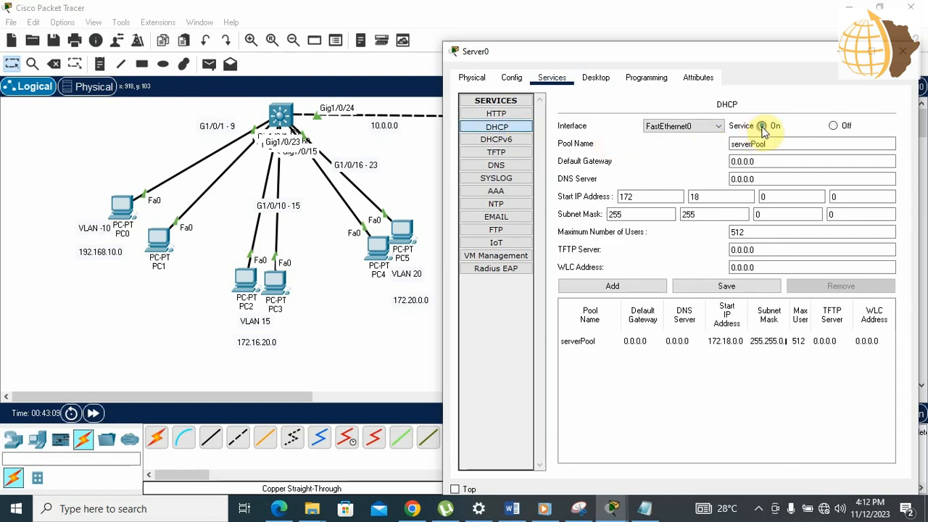
# Step: Enter VLAN-10 as the DHCP pool name and 192.168.10.1 as its default gateway
pyautogui.doubleClick(729, 144)
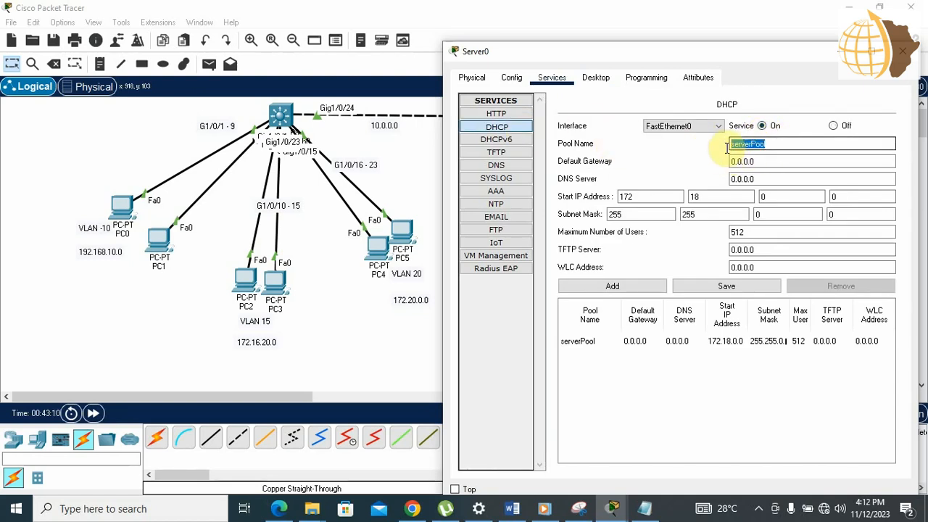
pyautogui.press('BackSpace')
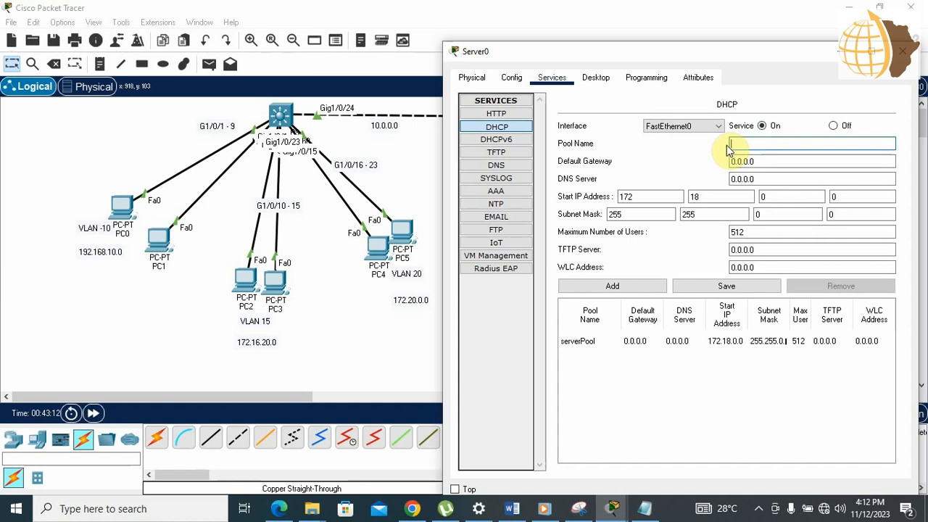
pyautogui.write('VLAN-10')
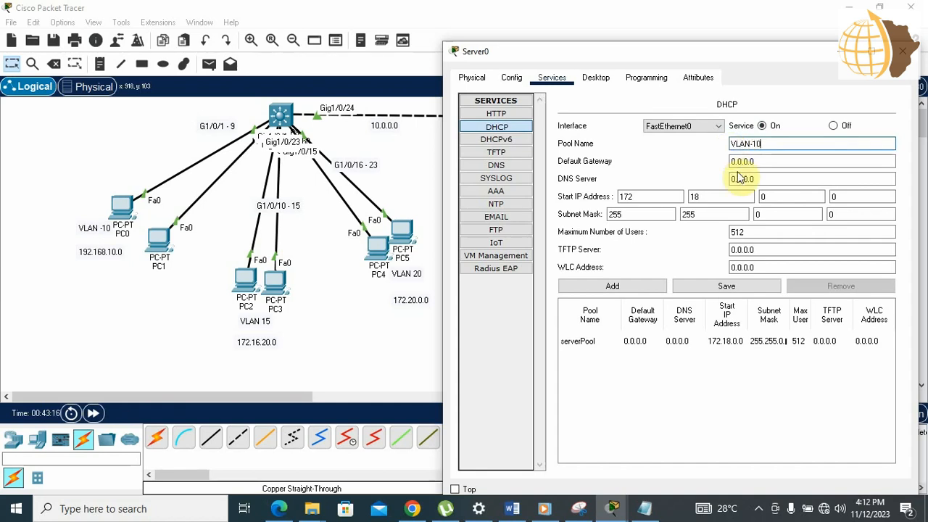
pyautogui.moveTo(757, 161); pyautogui.dragTo(723, 163)
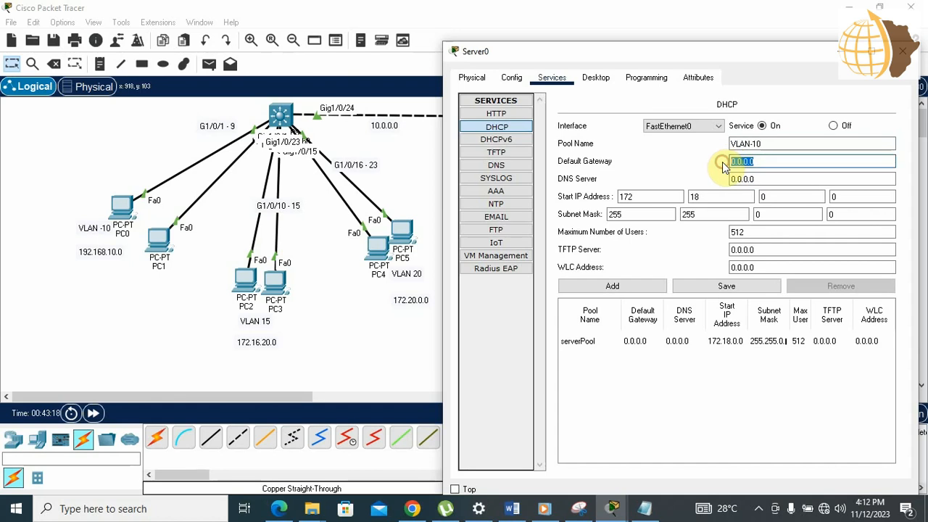
pyautogui.press('BackSpace')
pyautogui.write('192.168.10')
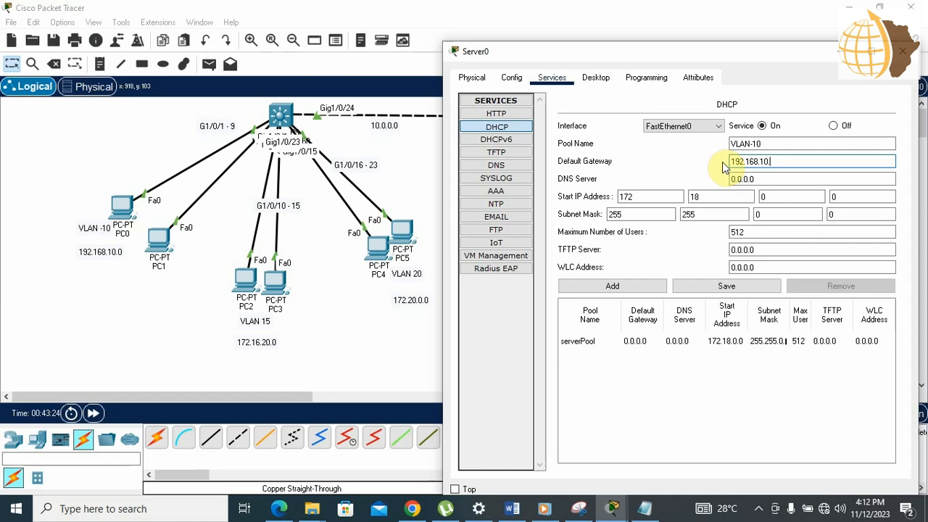
pyautogui.write('.1')
pyautogui.press('Tab')
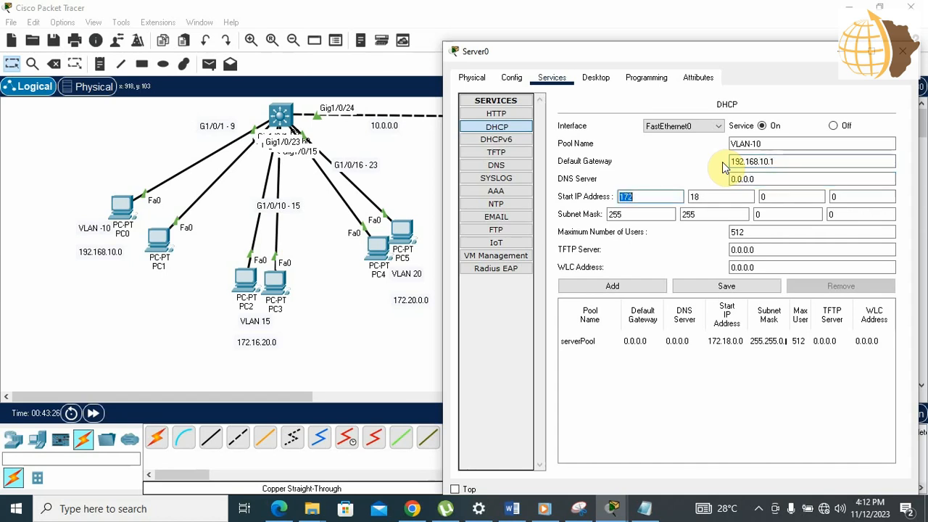
# Step: Set the VLAN-10 pool's start IP address to 192.168.10.5
pyautogui.write('192')
pyautogui.press('Tab')
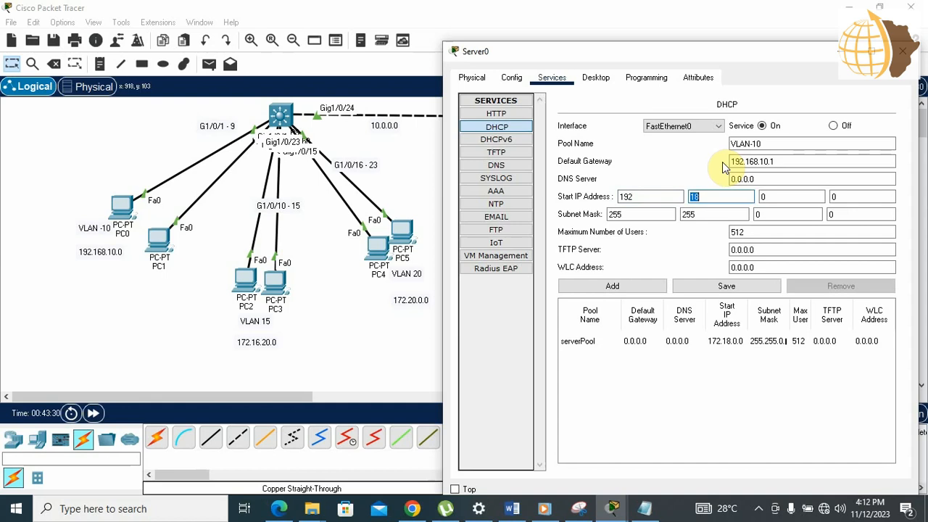
pyautogui.write('168')
pyautogui.click(771, 193)
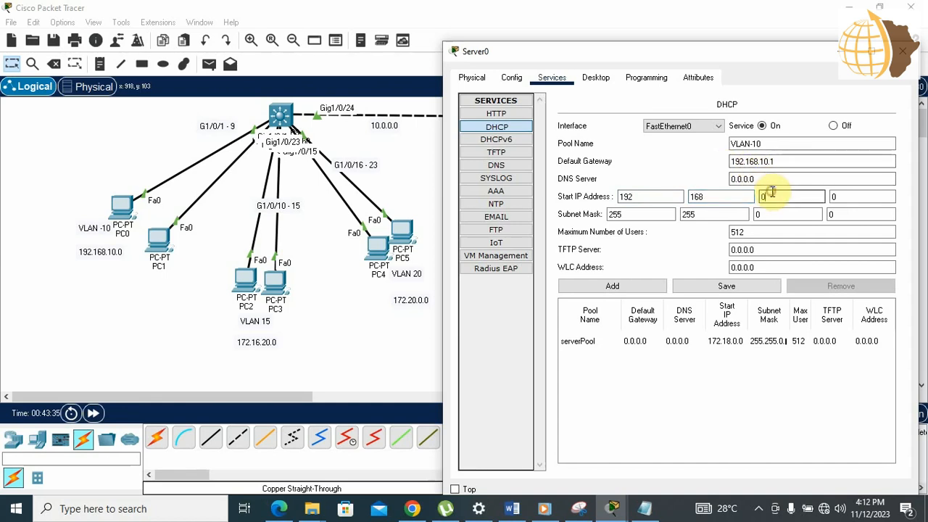
pyautogui.write('10')
pyautogui.click(836, 198)
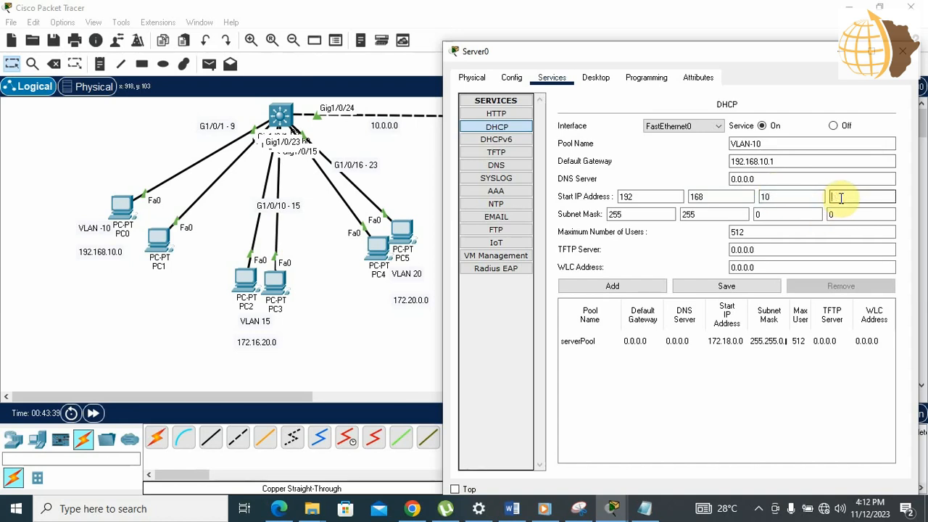
pyautogui.write('5')
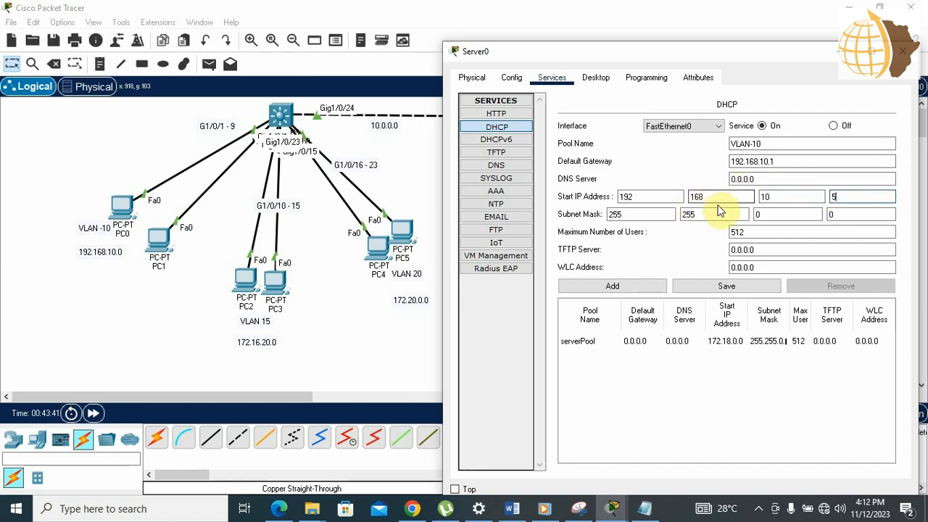
# Step: Set the subnet mask to 255.255.255.0 and the maximum number of users to 50, and add the VLAN-10 pool
pyautogui.click(760, 213)
pyautogui.press('BackSpace')
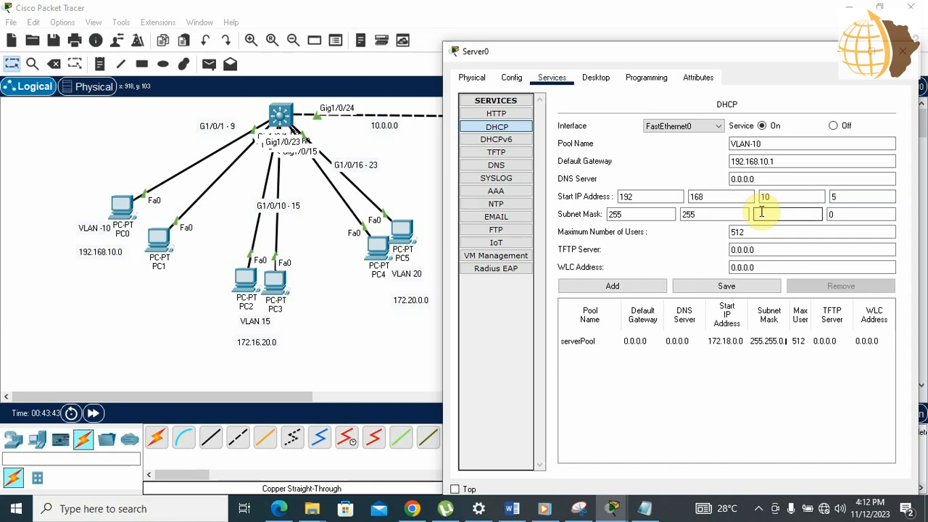
pyautogui.write('255')
pyautogui.click(759, 230)
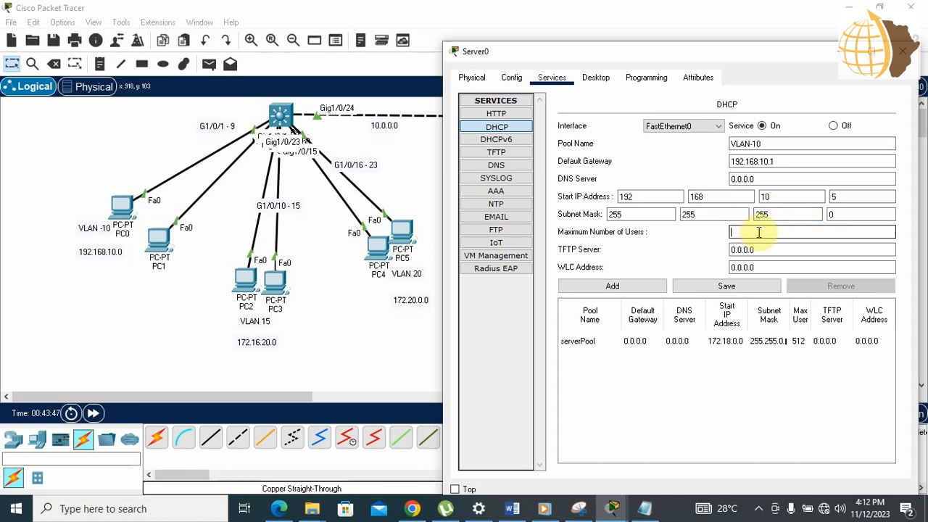
pyautogui.write('50')
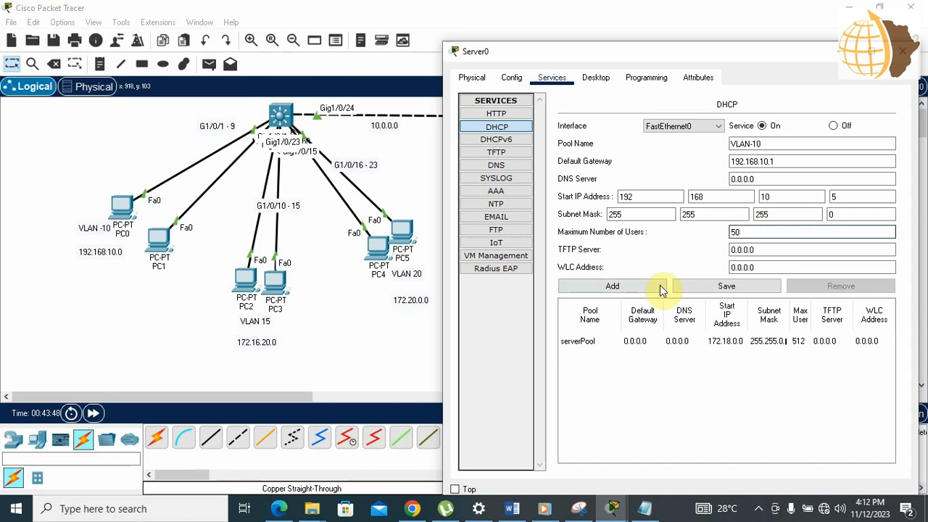
pyautogui.click(633, 288)
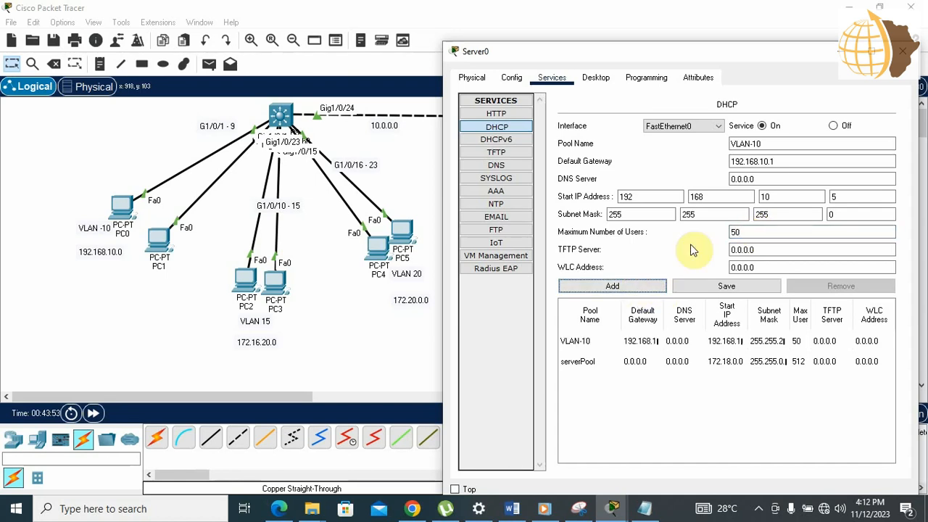
# Step: Enter VLAN-15 as the next DHCP pool name and 172.16.20.1 as its default gateway
pyautogui.click(761, 145)
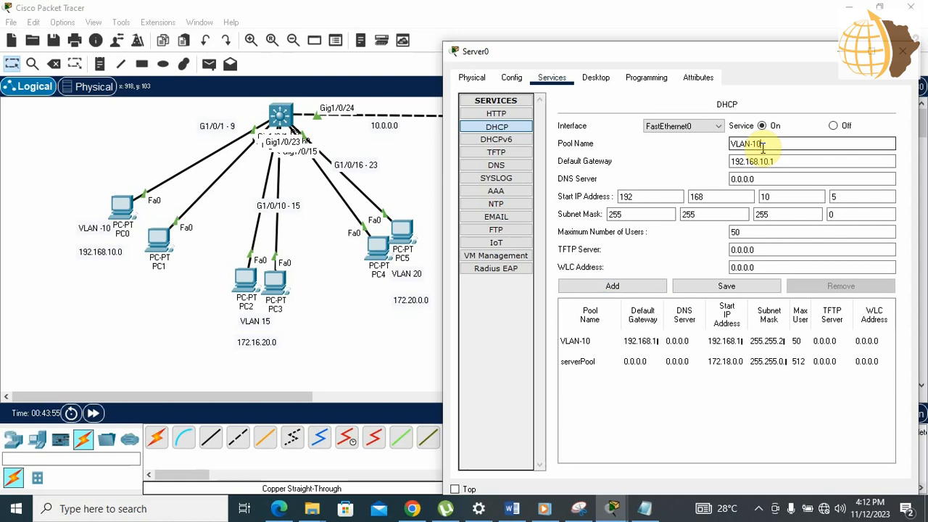
pyautogui.press('BackSpace')
pyautogui.write('5')
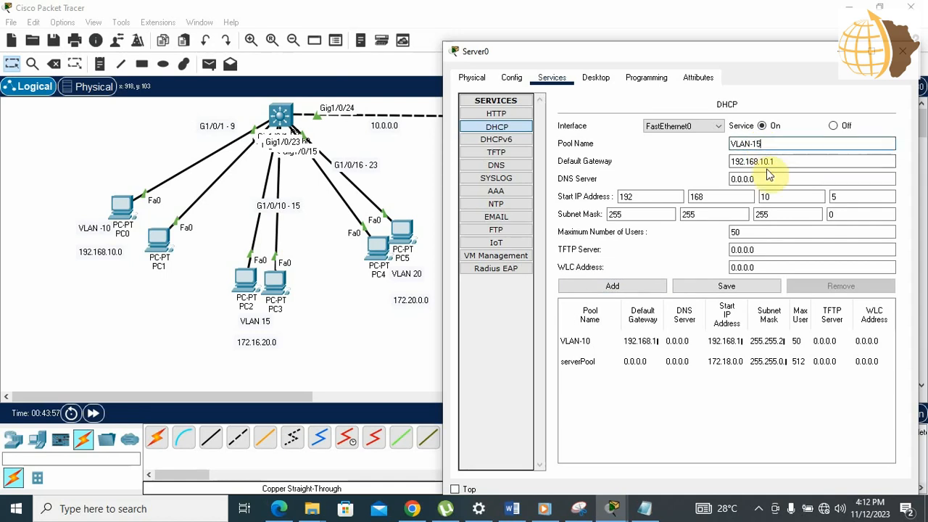
pyautogui.click(777, 162)
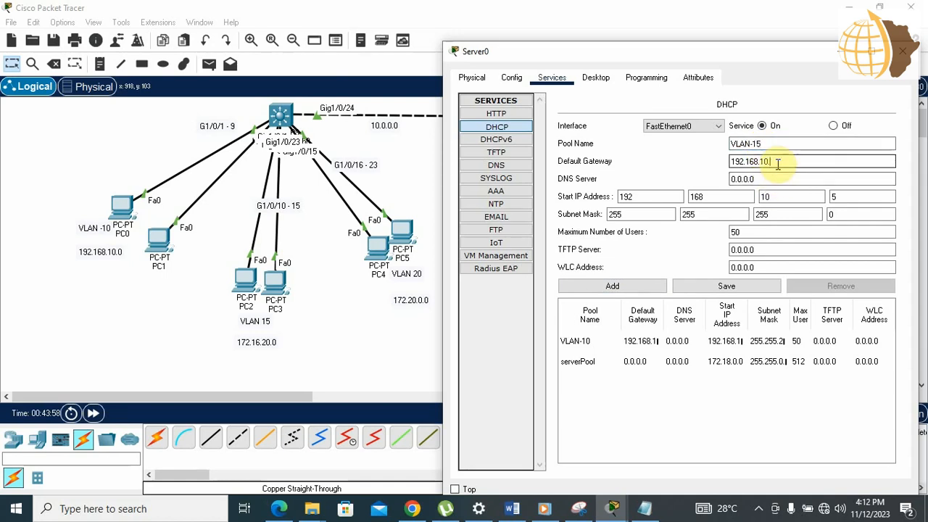
pyautogui.press('BackSpace')
pyautogui.press('BackSpace')
pyautogui.press('BackSpace')
pyautogui.press('BackSpace')
pyautogui.press('BackSpace')
pyautogui.press('BackSpace')
pyautogui.press('BackSpace')
pyautogui.press('BackSpace')
pyautogui.press('BackSpace')
pyautogui.press('BackSpace')
pyautogui.press('BackSpace')
pyautogui.write('1')
pyautogui.write('17')
pyautogui.write('.16')
pyautogui.write('.20')
pyautogui.write('.1')
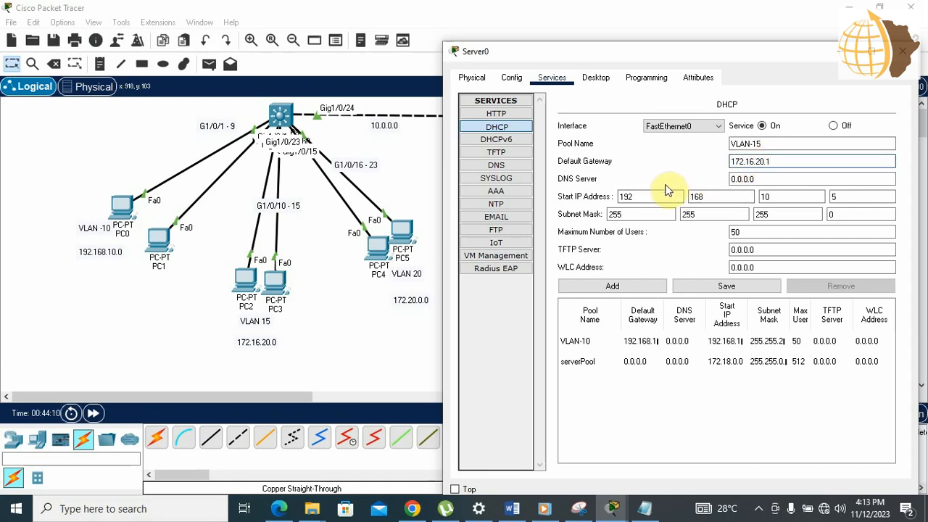
# Step: Set the VLAN-15 pool's start IP address to 172.16.20.10
pyautogui.moveTo(652, 199); pyautogui.dragTo(624, 205)
pyautogui.write('172')
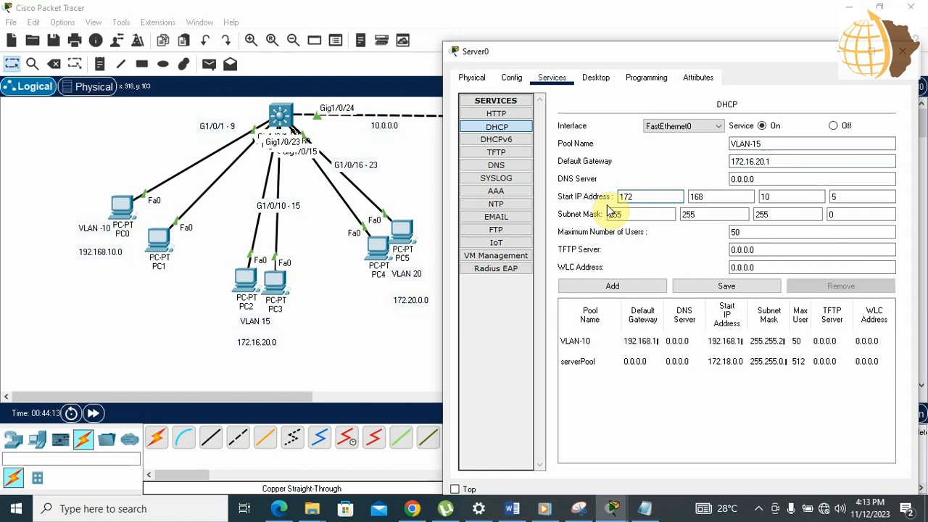
pyautogui.press('Tab')
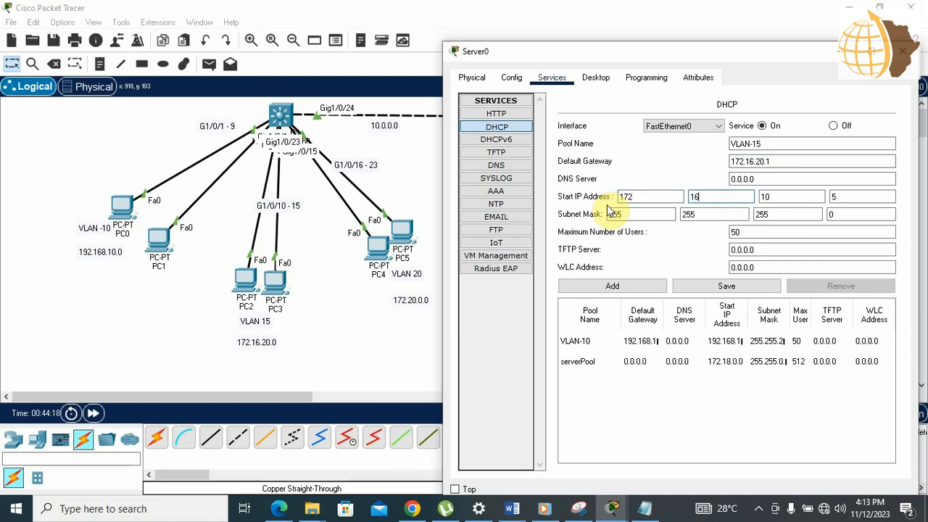
pyautogui.press('Tab')
pyautogui.write('2')
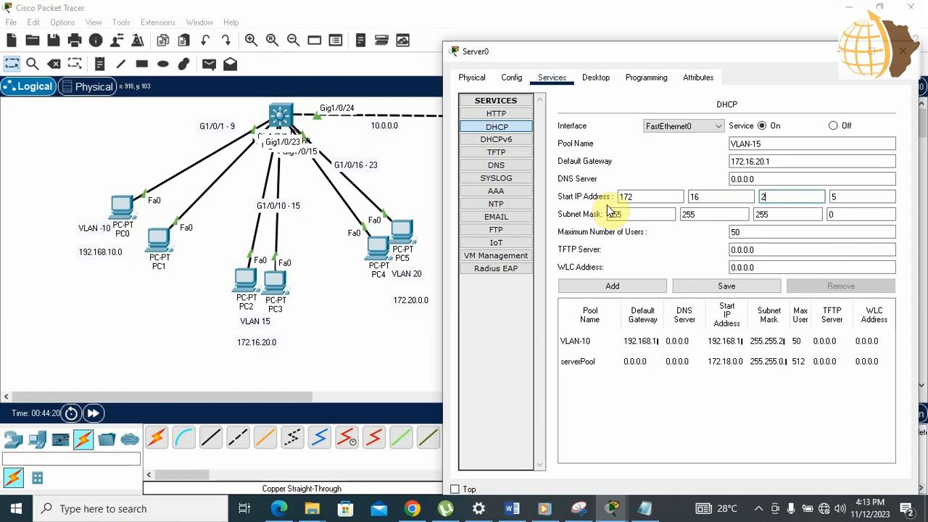
pyautogui.write('0')
pyautogui.press('Tab')
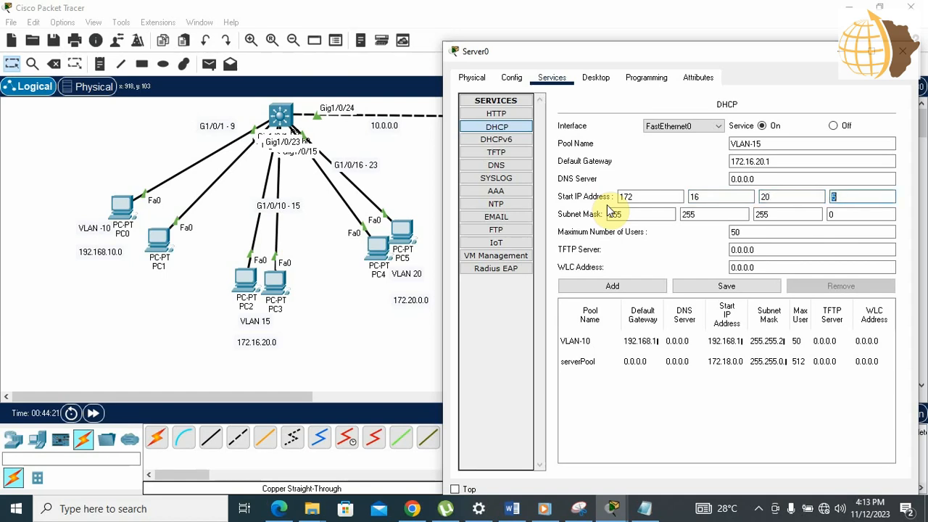
pyautogui.write('10')
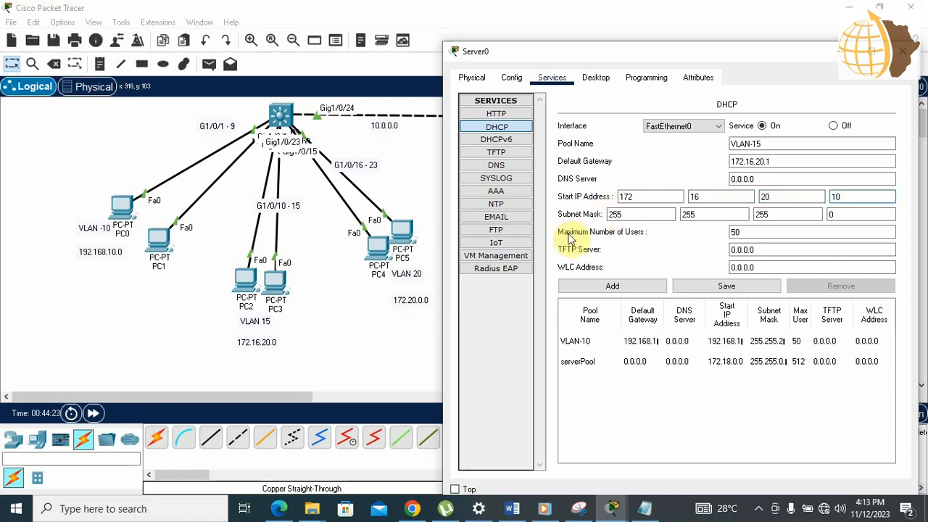
# Step: Set the subnet mask to 255.255.0.0 and the maximum number of users to 30, and add the VLAN-15 pool
pyautogui.click(771, 214)
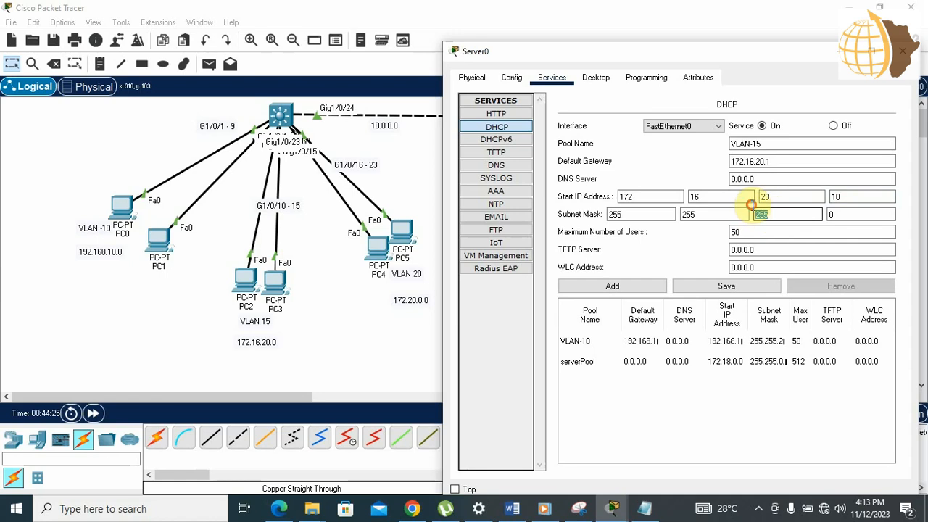
pyautogui.doubleClick(754, 211)
pyautogui.write('0')
pyautogui.doubleClick(735, 232)
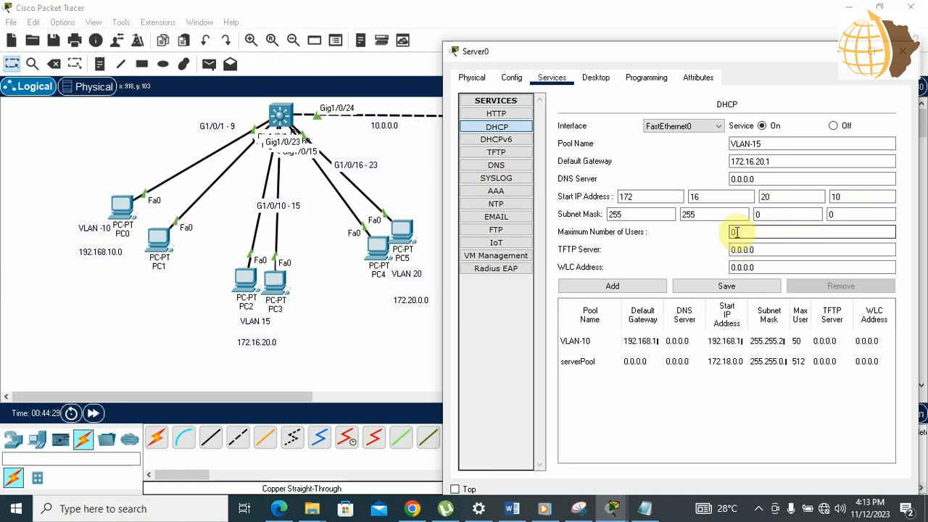
pyautogui.write('30')
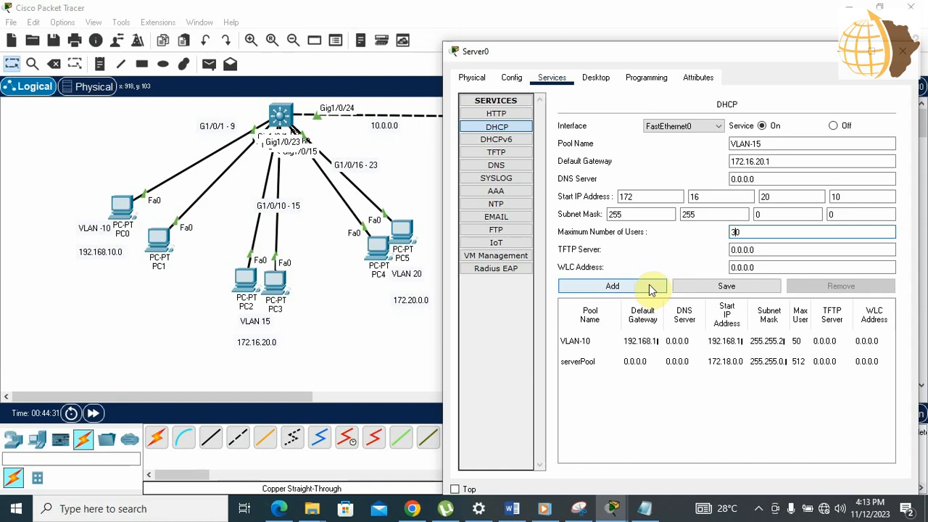
pyautogui.click(649, 290)
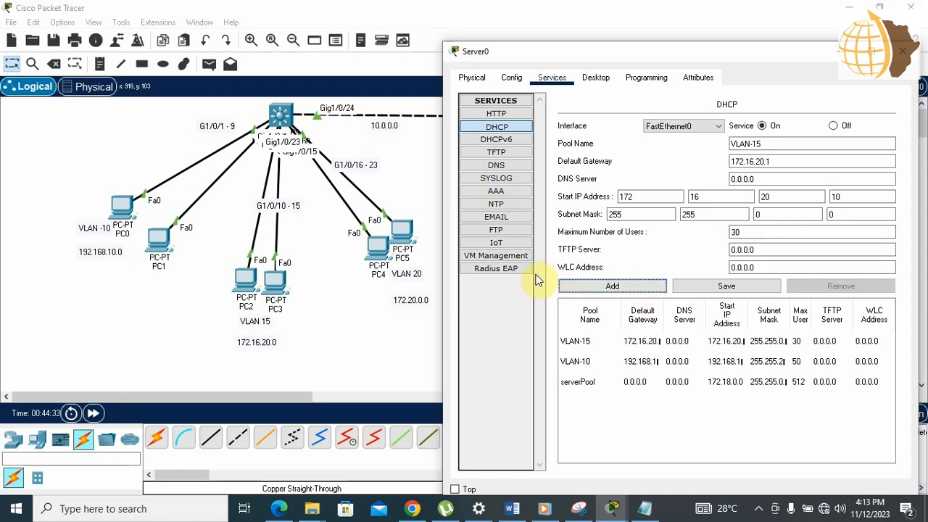
# Step: Enter VLAN-20 as the next DHCP pool name and 172.20.0.1 as its default gateway
pyautogui.click(770, 147)
pyautogui.press('BackSpace')
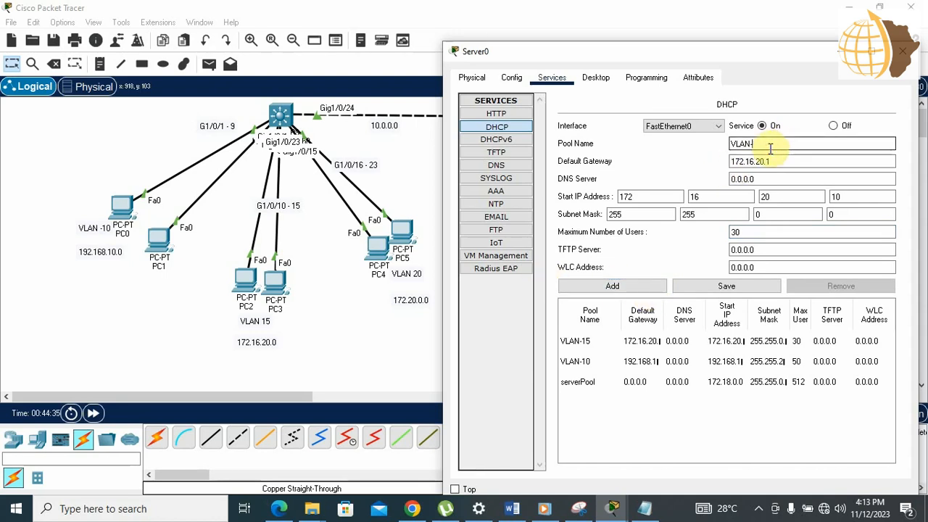
pyautogui.press('BackSpace')
pyautogui.write('20')
pyautogui.click(773, 161)
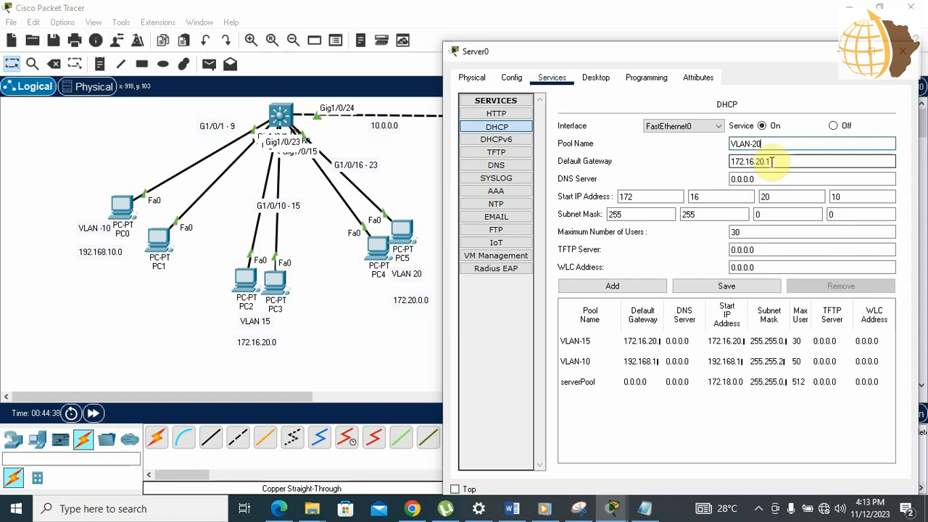
pyautogui.click(756, 165)
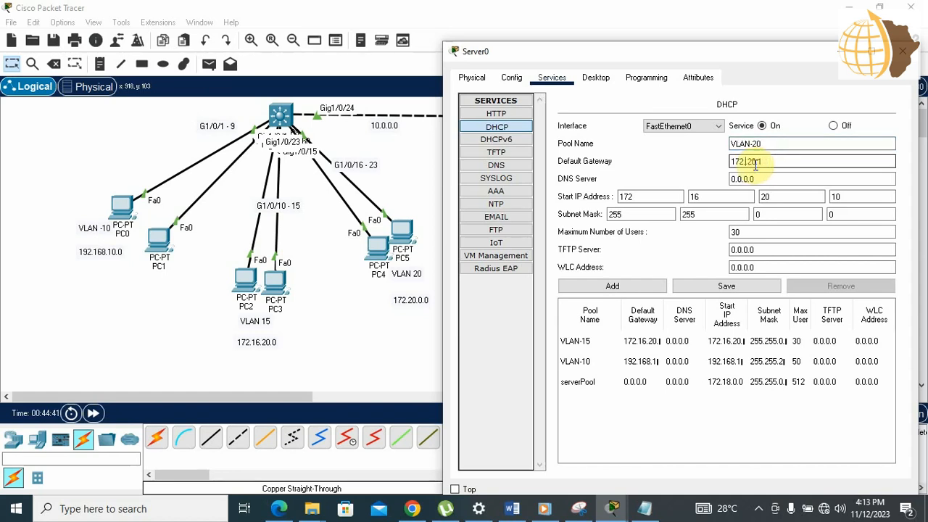
pyautogui.write('20')
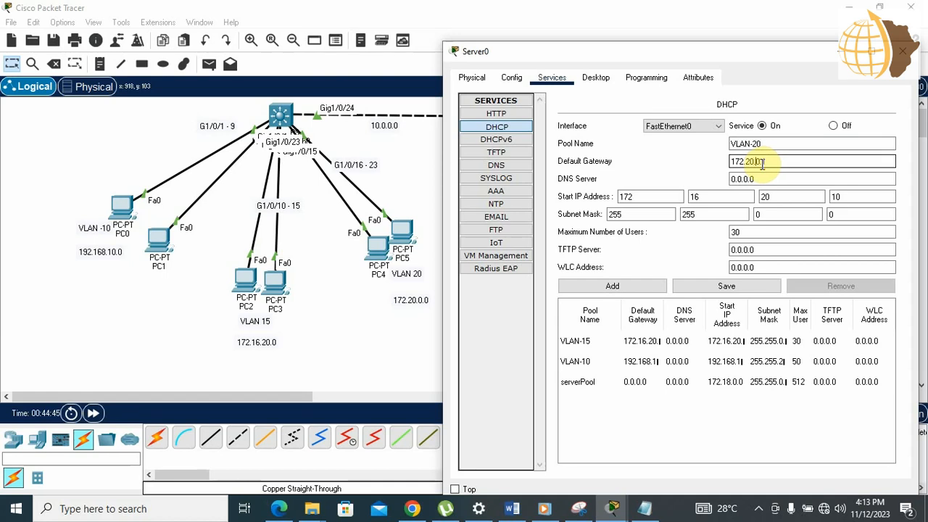
# Step: Set the VLAN-20 pool's start IP address to 172.20.0.7
pyautogui.click(694, 196)
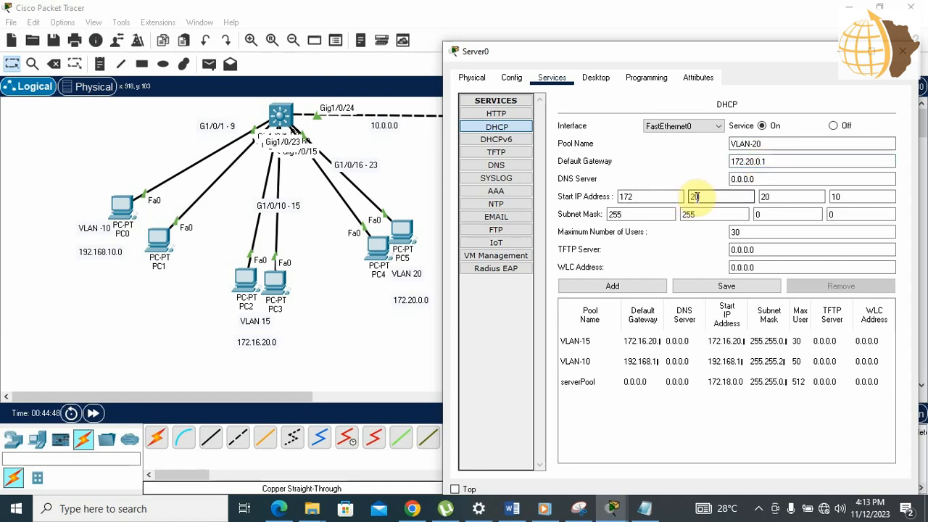
pyautogui.click(765, 197)
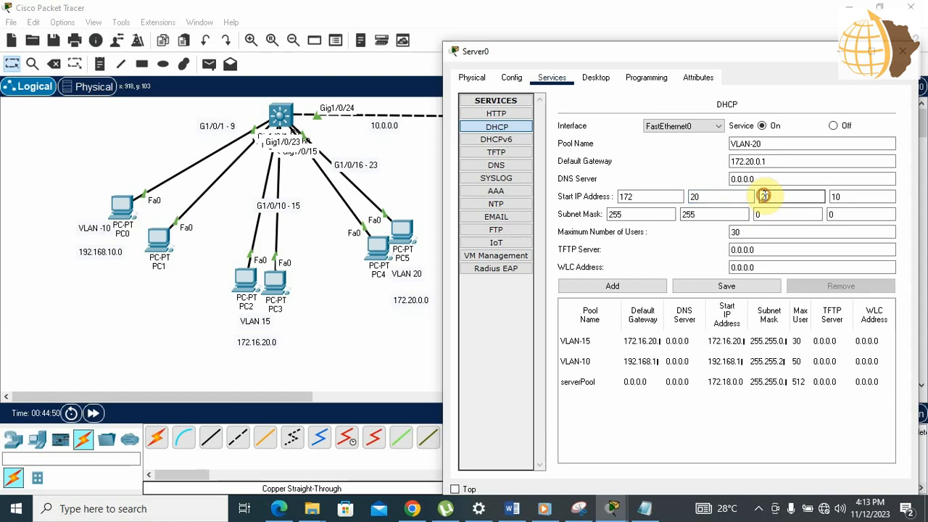
pyautogui.press('BackSpace')
pyautogui.click(838, 195)
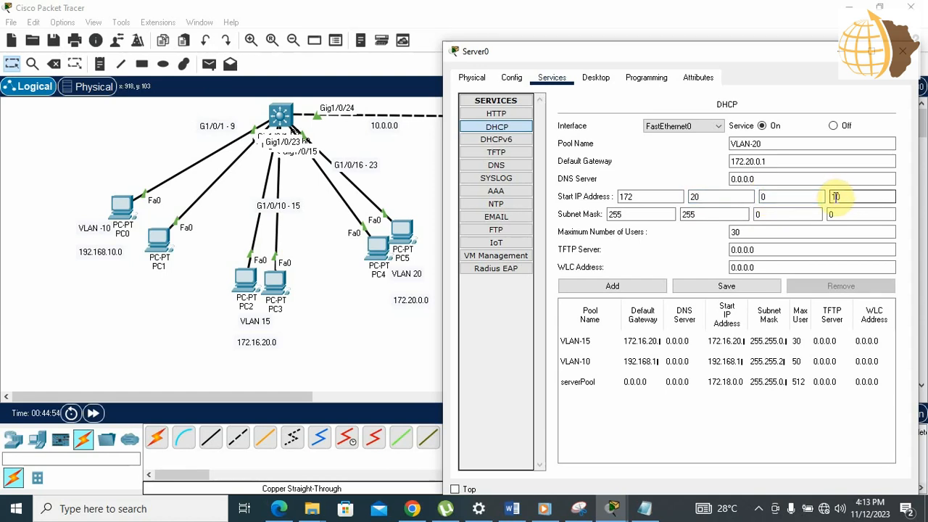
pyautogui.press('BackSpace')
pyautogui.press('BackSpace')
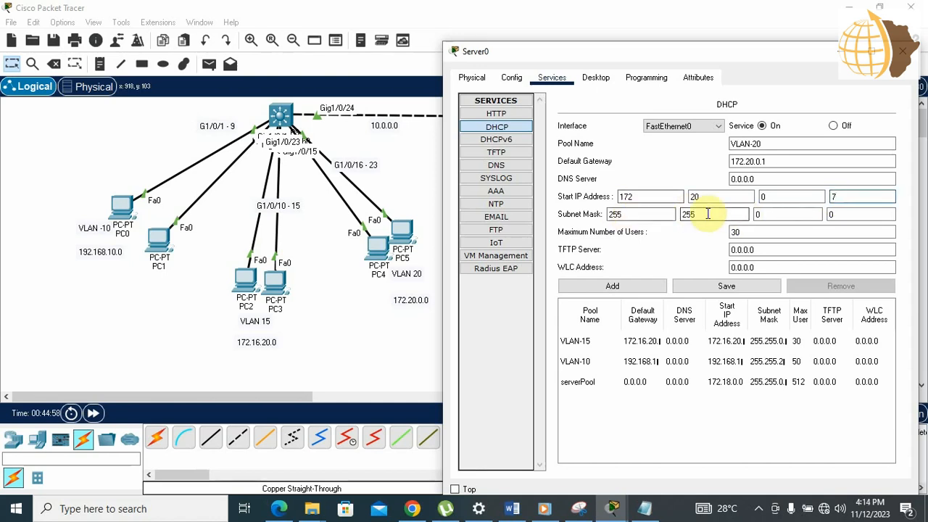
# Step: Add the VLAN-20 pool with a maximum of 40 users, and review the pool list before returning to the topology
pyautogui.click(734, 232)
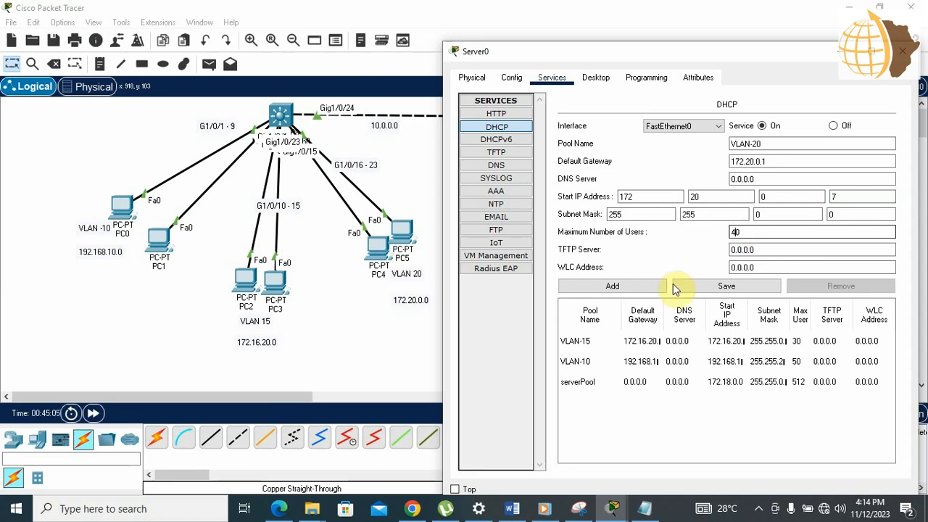
pyautogui.click(649, 289)
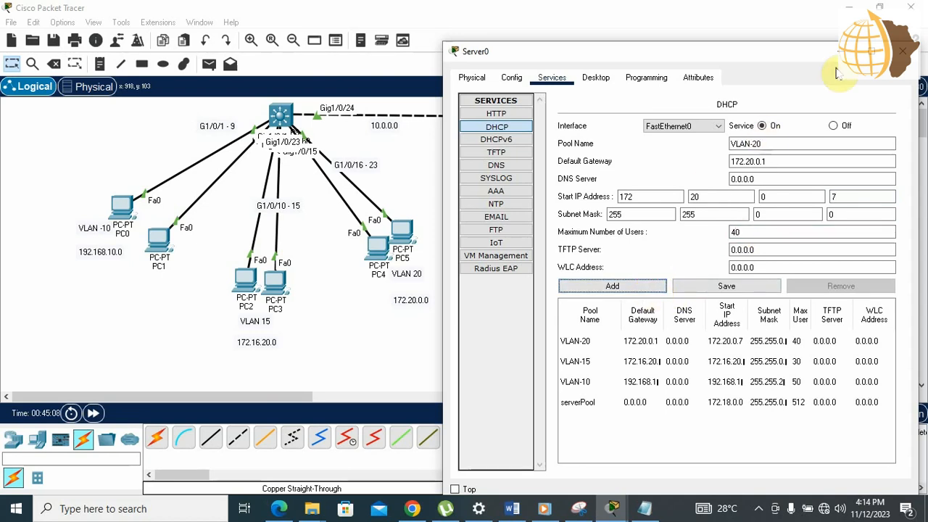
pyautogui.click(863, 55)
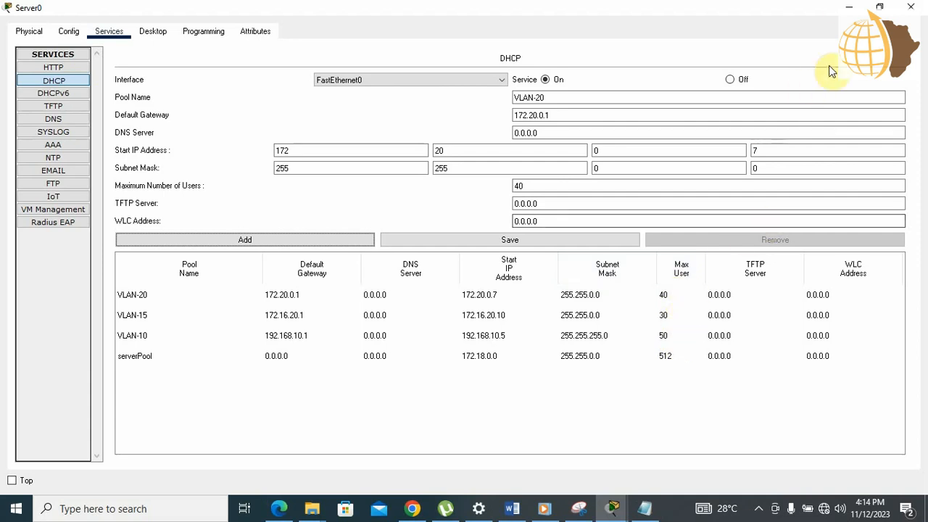
pyautogui.click(850, 9)
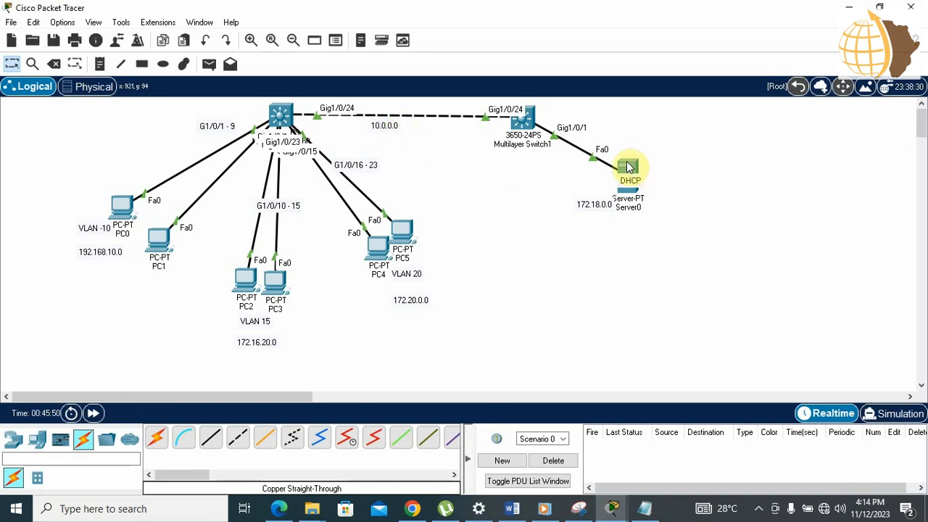
# Step: Open the command line of Multilayer Switch0 and exit to global configuration mode
pyautogui.moveTo(628, 167)
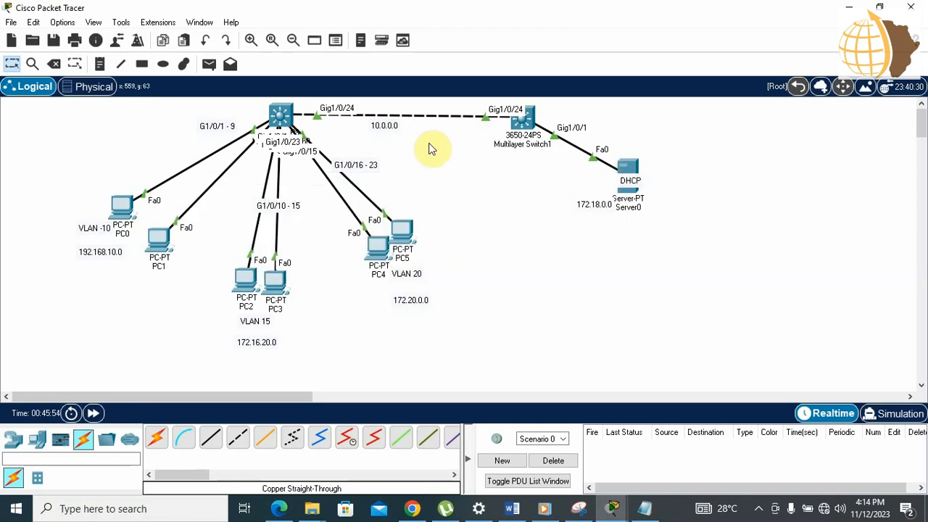
pyautogui.click(281, 114)
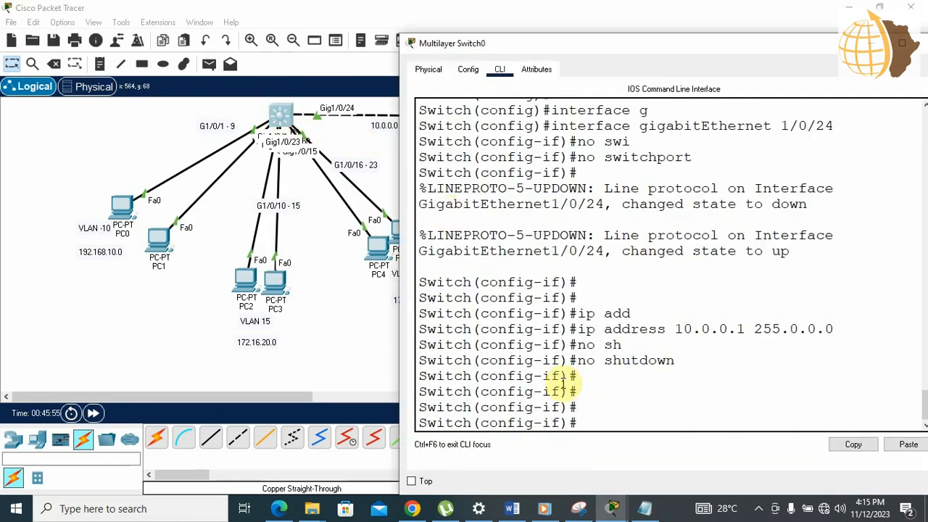
pyautogui.click(587, 415)
pyautogui.press('Return')
pyautogui.press('Return')
pyautogui.press('Return')
pyautogui.press('Return')
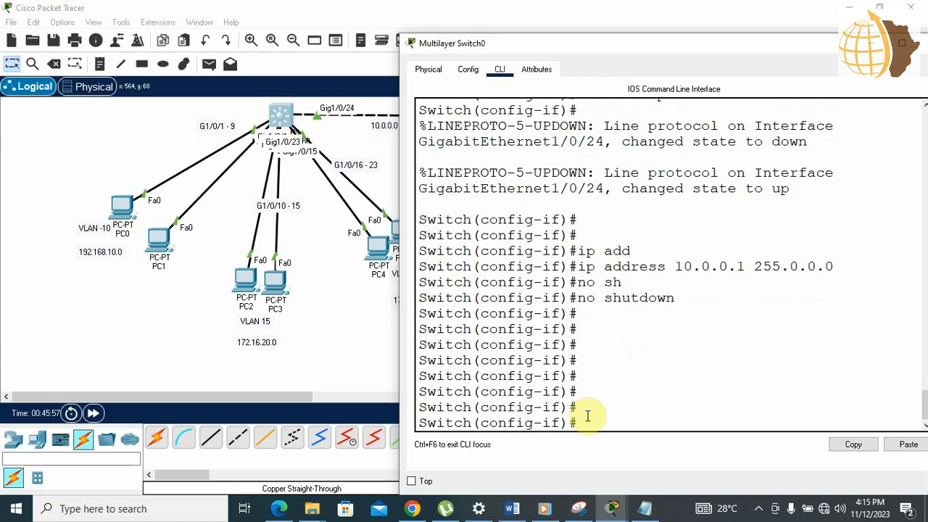
pyautogui.write('EXI')
pyautogui.press('Tab')
pyautogui.press('Return')
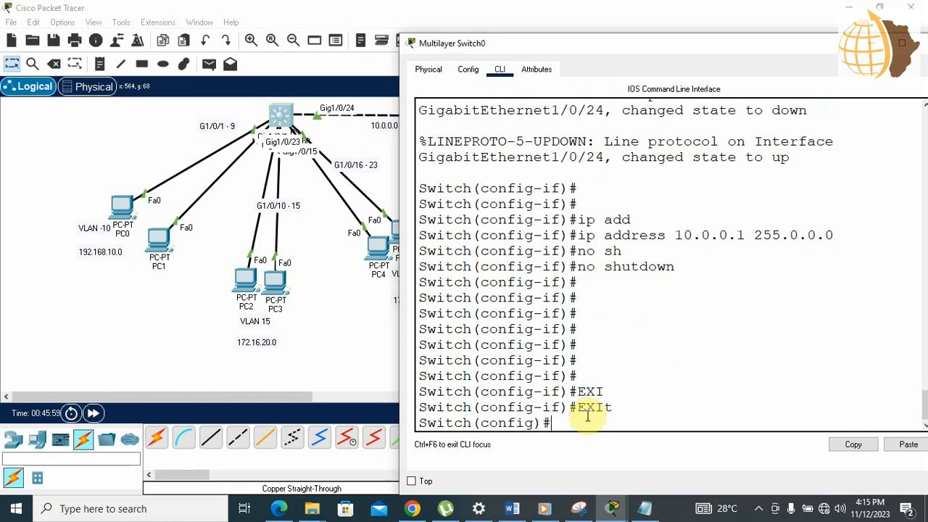
# Step: Enter interface configuration mode for VLAN 10
pyautogui.write('in')
pyautogui.press('Tab')
pyautogui.write('vl')
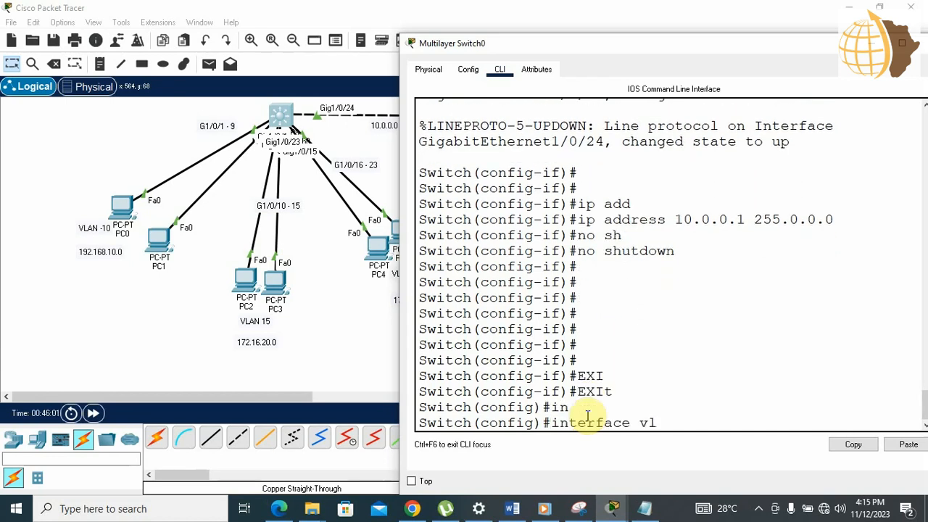
pyautogui.press('Tab')
pyautogui.write('10')
pyautogui.press('Return')
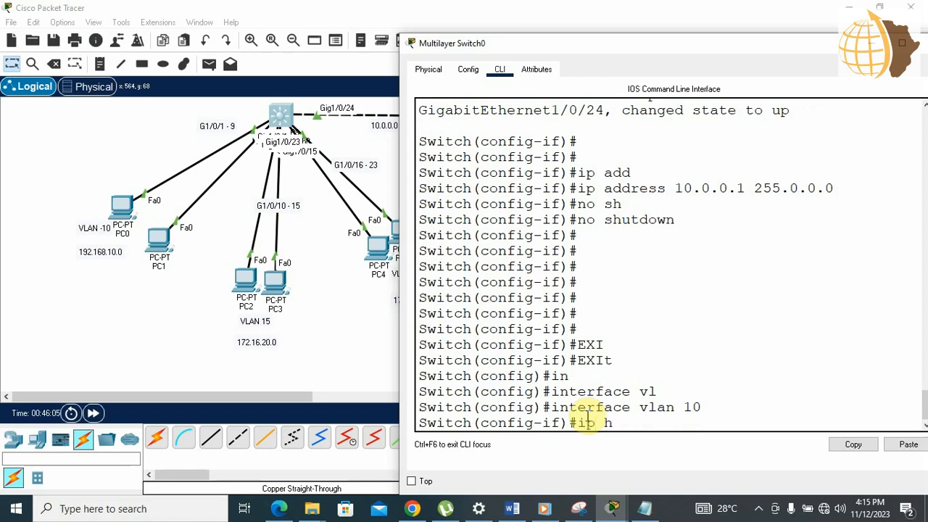
# Step: Write the command ip helper-address 172.18.0.2 for VLAN 10 and copy its text
pyautogui.write('ip hel-p')
pyautogui.press('Tab')
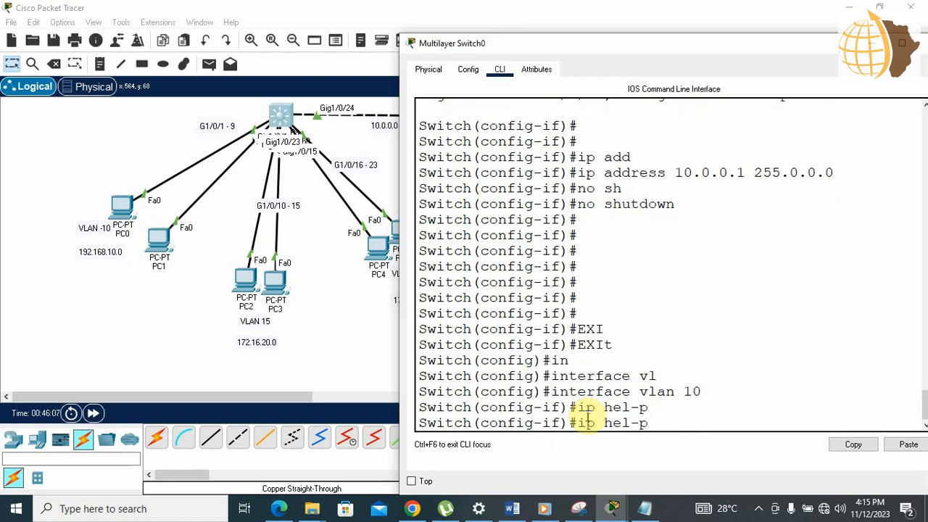
pyautogui.write('p')
pyautogui.press('Tab')
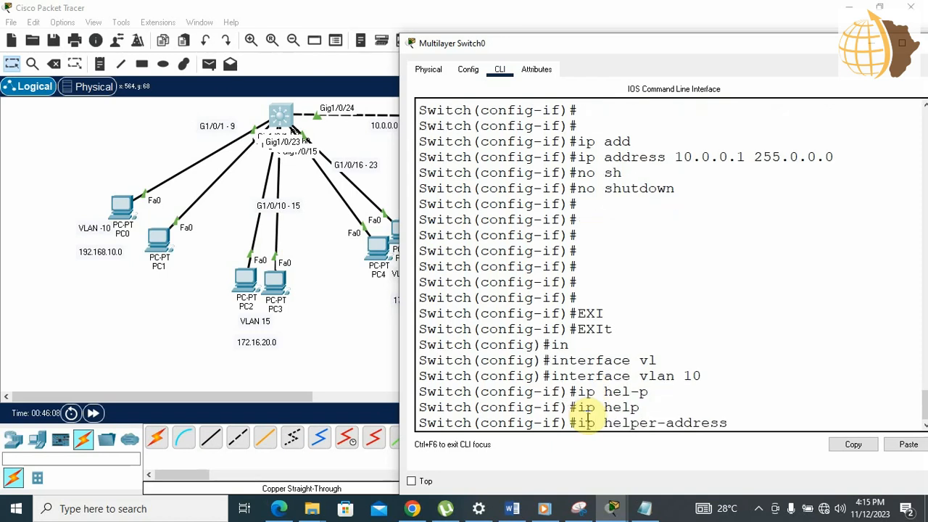
pyautogui.write('172.18.0.2')
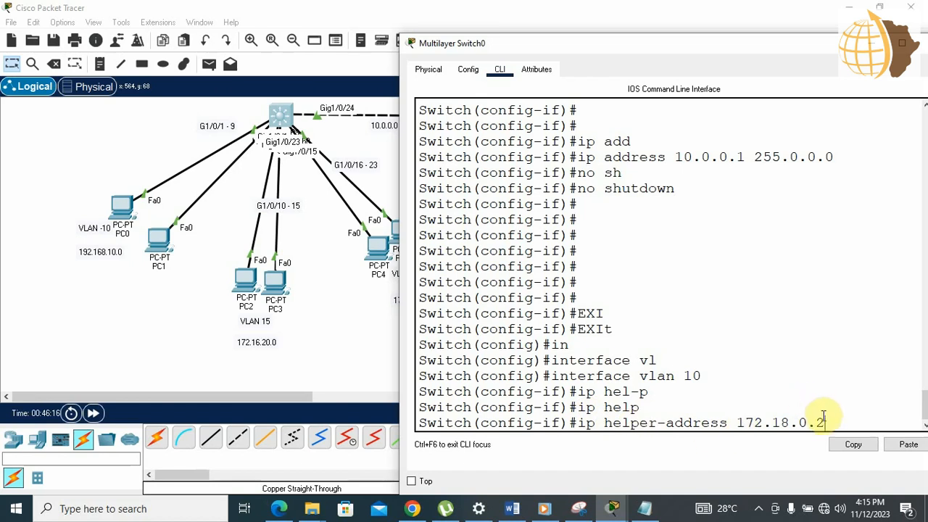
pyautogui.moveTo(825, 422); pyautogui.dragTo(580, 423)
pyautogui.rightClick(589, 424)
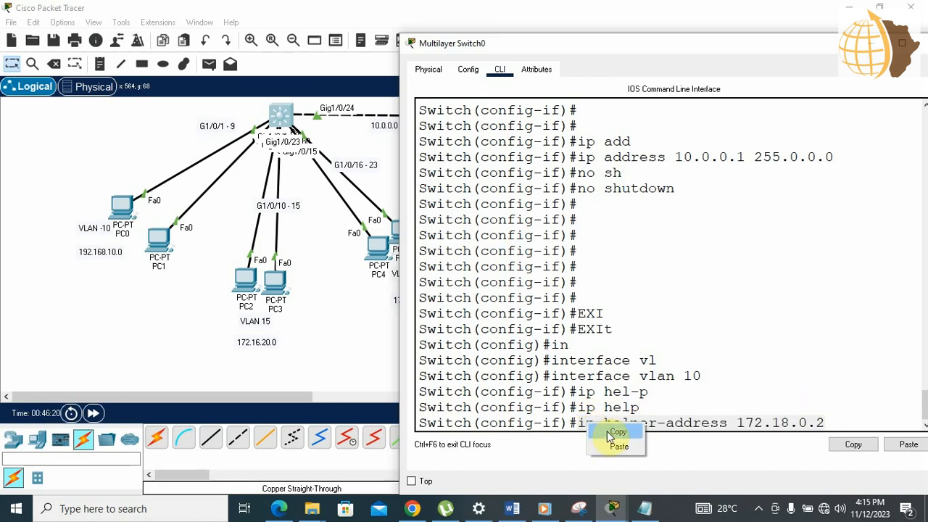
pyautogui.click(611, 433)
# Step: Apply the helper address to VLAN 10 and save the switch configuration with do wr
pyautogui.click(716, 409)
pyautogui.press('Return')
pyautogui.press('Return')
pyautogui.press('Return')
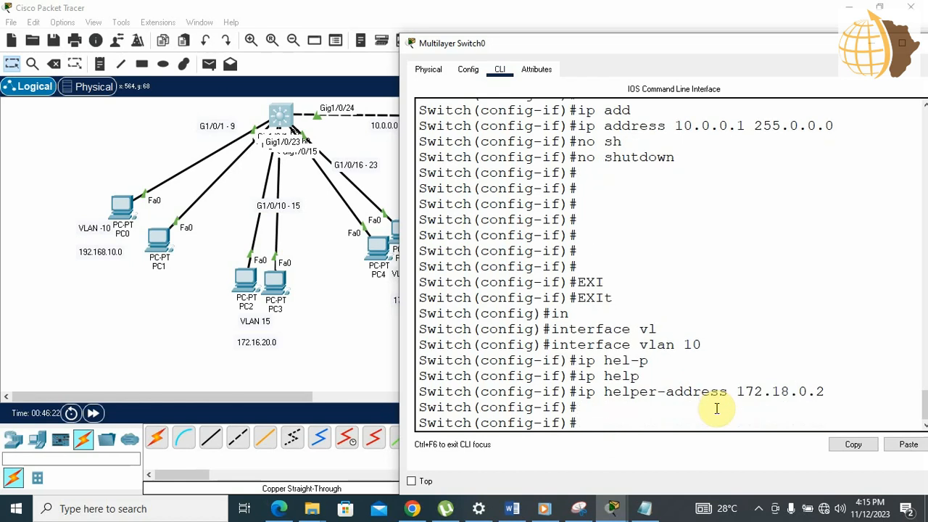
pyautogui.write('do wr')
pyautogui.press('Return')
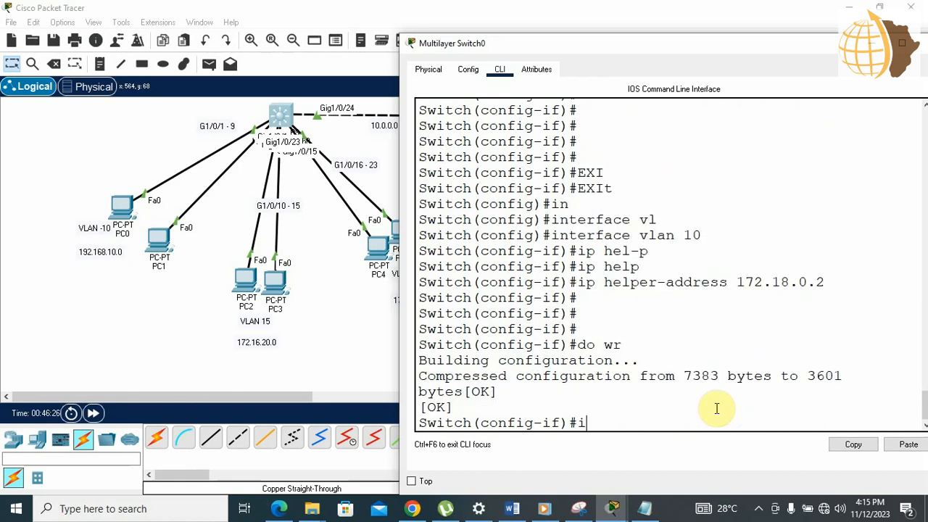
# Step: Apply the helper address 172.18.0.2 to the VLAN 15 interface and save the switch configuration with do wr
pyautogui.write('int vlan 15')
pyautogui.press('Return')
pyautogui.press('Return')
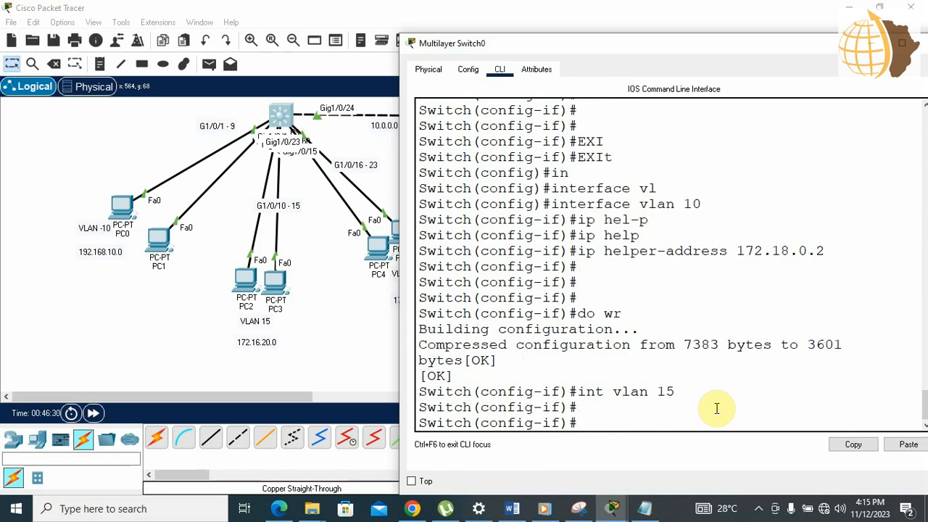
pyautogui.rightClick(593, 424)
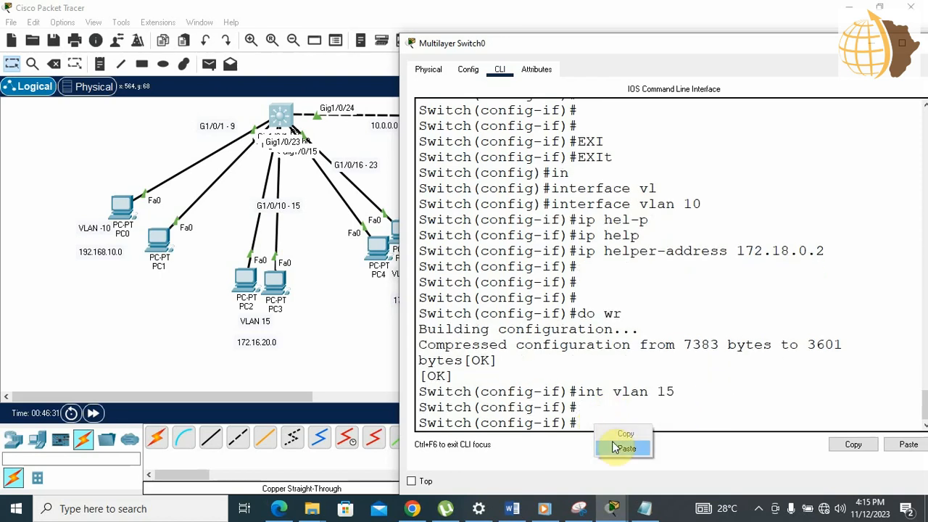
pyautogui.click(616, 450)
pyautogui.press('Return')
pyautogui.press('Return')
pyautogui.press('Return')
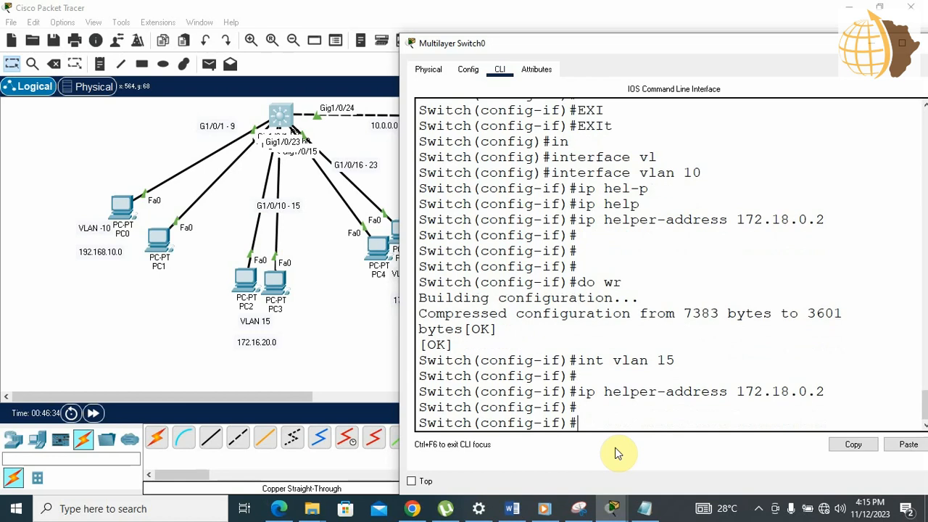
pyautogui.write('do wr')
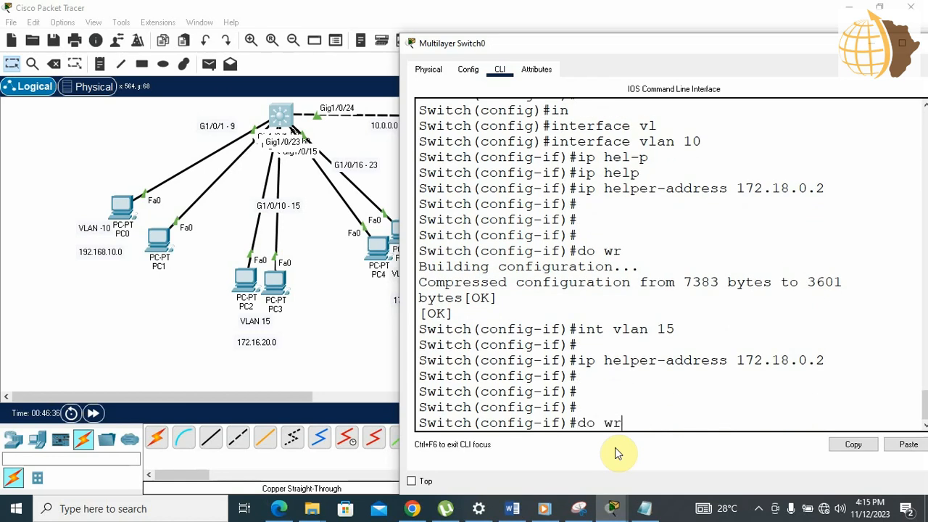
pyautogui.press('Return')
pyautogui.press('Return')
pyautogui.press('Return')
# Step: Apply the helper address 172.18.0.2 to the VLAN 20 interface and save the switch configuration with do wr
pyautogui.write('int')
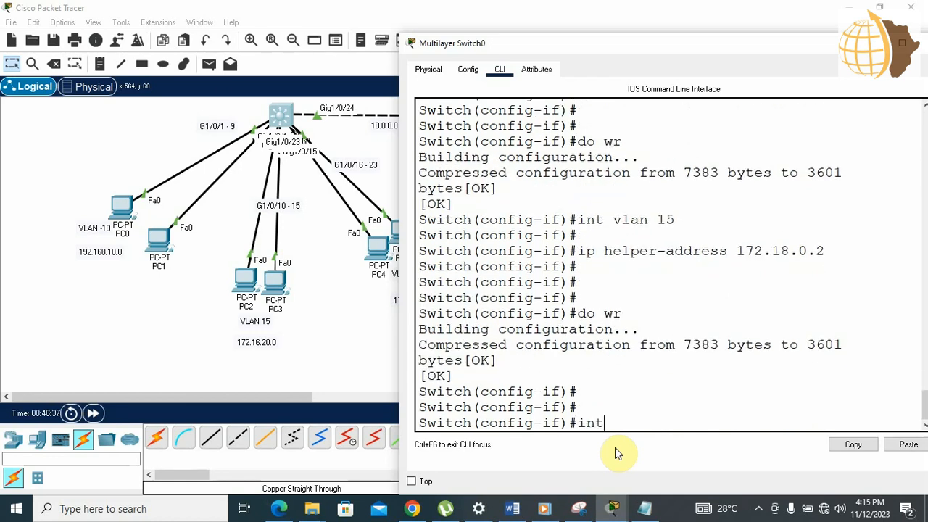
pyautogui.write(' vlan 20')
pyautogui.press('Return')
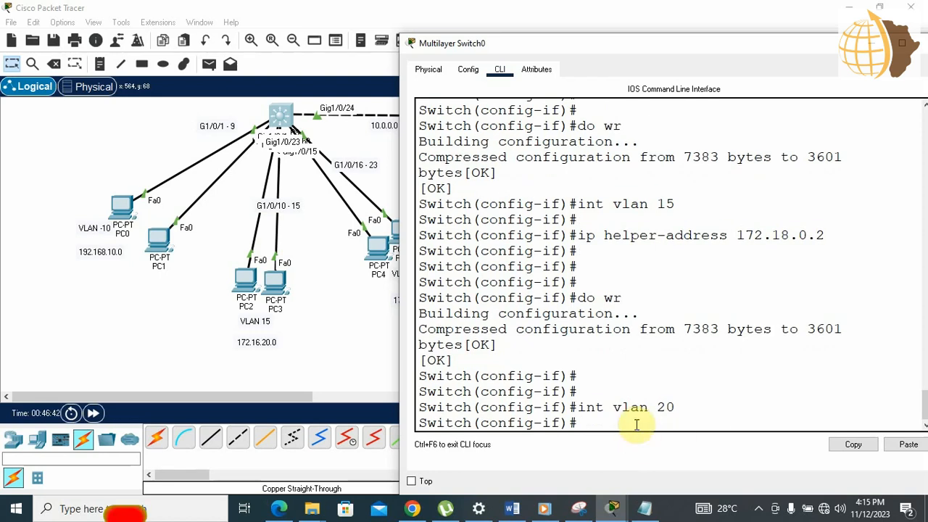
pyautogui.rightClick(636, 427)
pyautogui.click(664, 449)
pyautogui.press('Return')
pyautogui.press('Return')
pyautogui.press('Return')
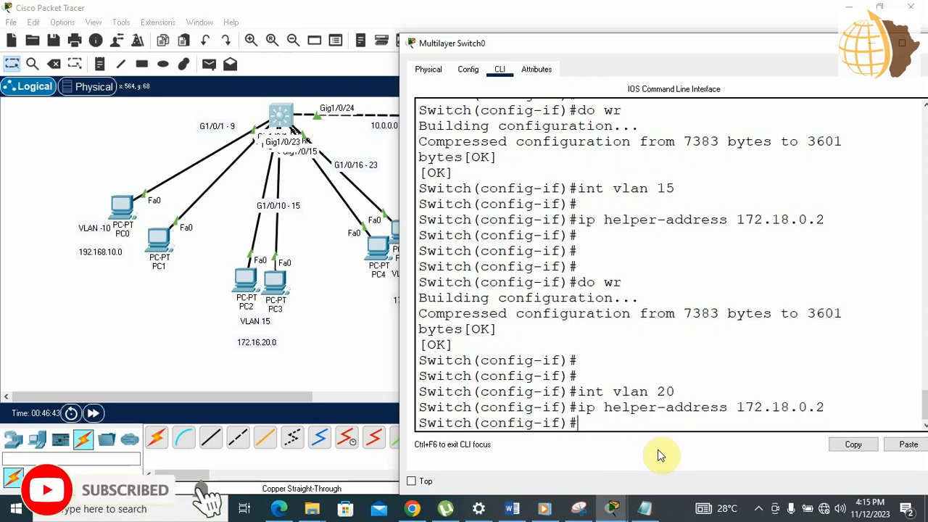
pyautogui.write('do wr')
pyautogui.press('Return')
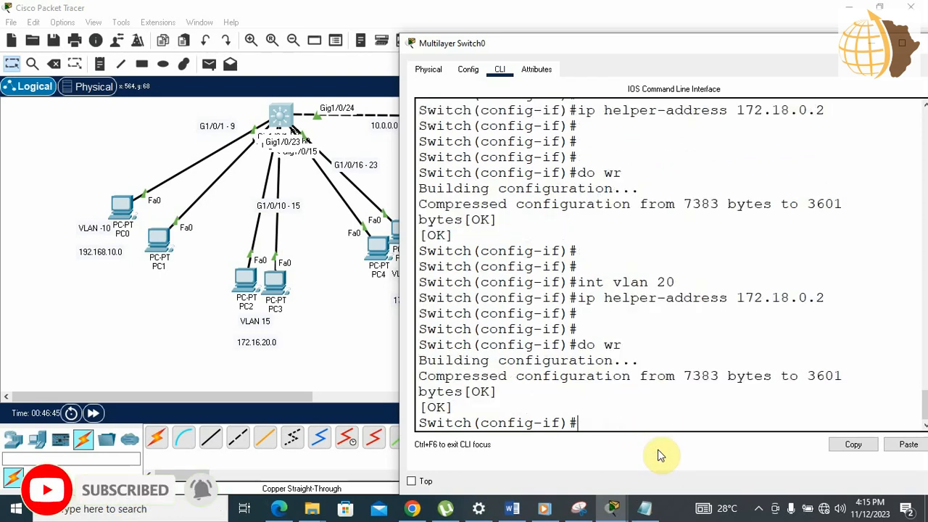
pyautogui.press('Return')
pyautogui.press('Return')
pyautogui.press('Return')
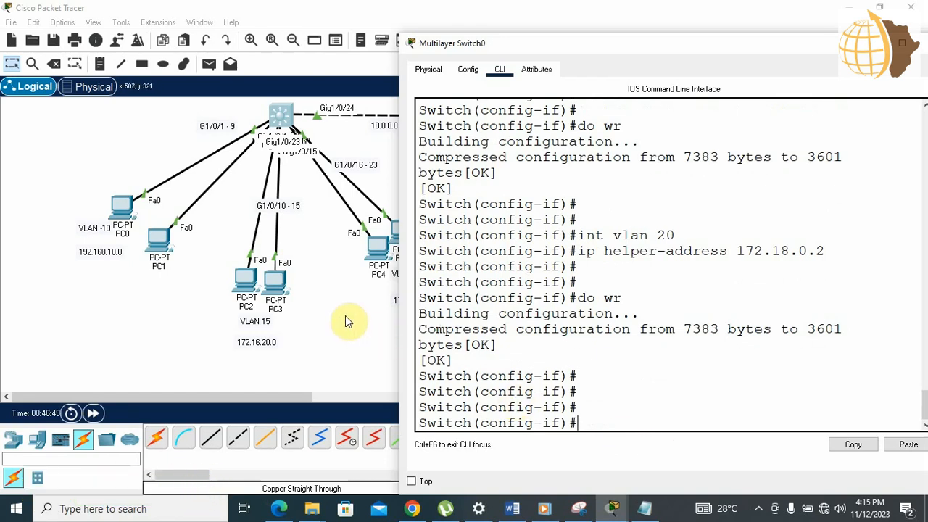
pyautogui.click(335, 283)
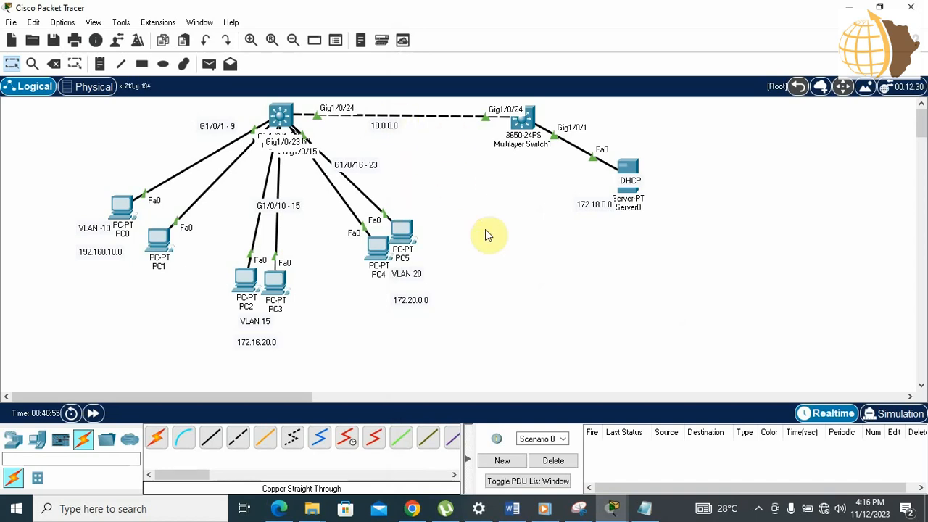
# Step: Switch to the Notepad lab notes and add the line "phase 3: Routing protocol configure RIP" below Phase 2
pyautogui.click(644, 508)
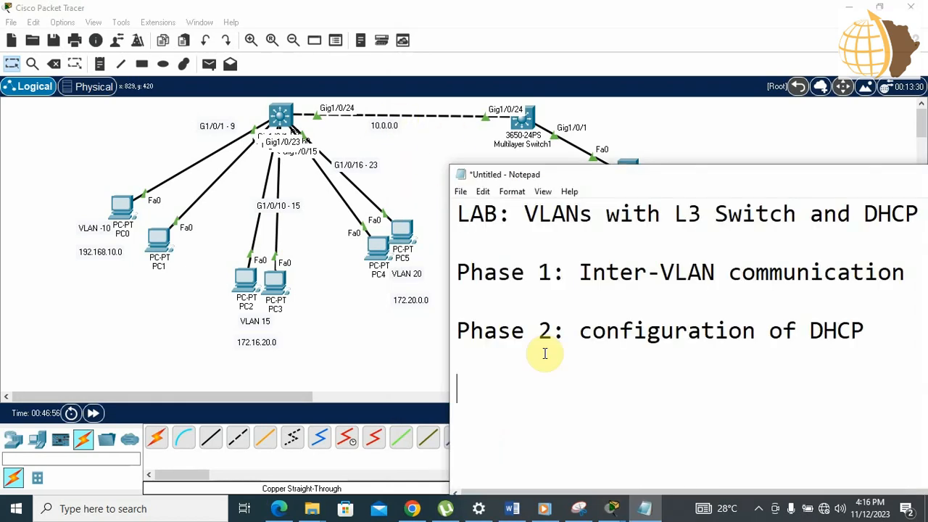
pyautogui.click(873, 334)
pyautogui.press('Return')
pyautogui.press('Return')
pyautogui.write('ph')
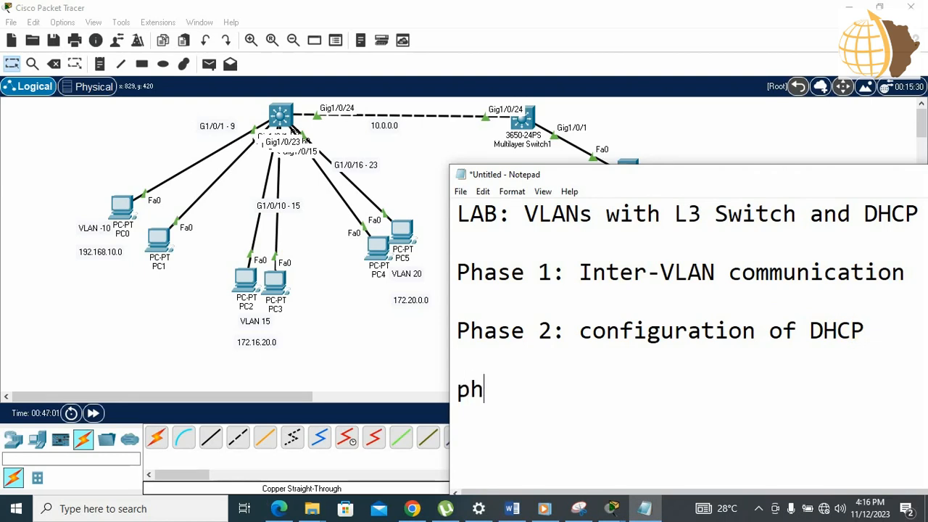
pyautogui.write('ase 3')
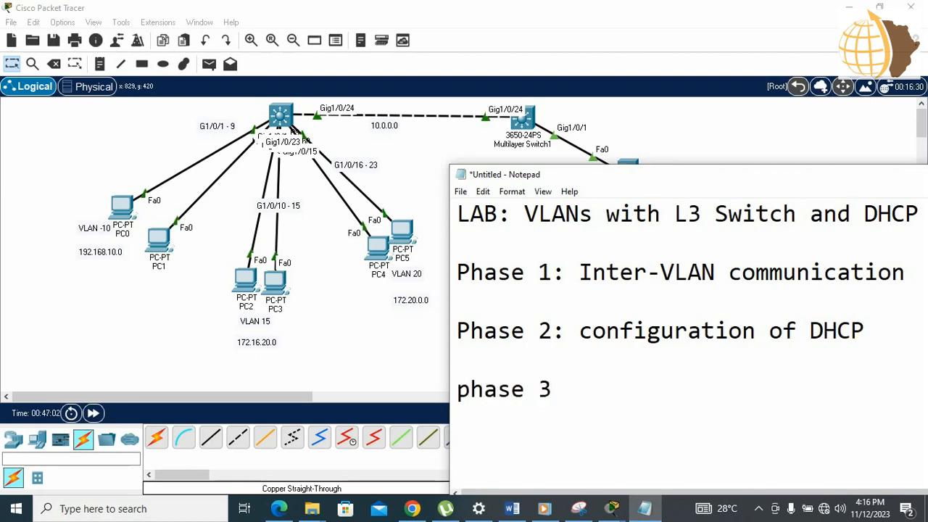
pyautogui.write(': Ro')
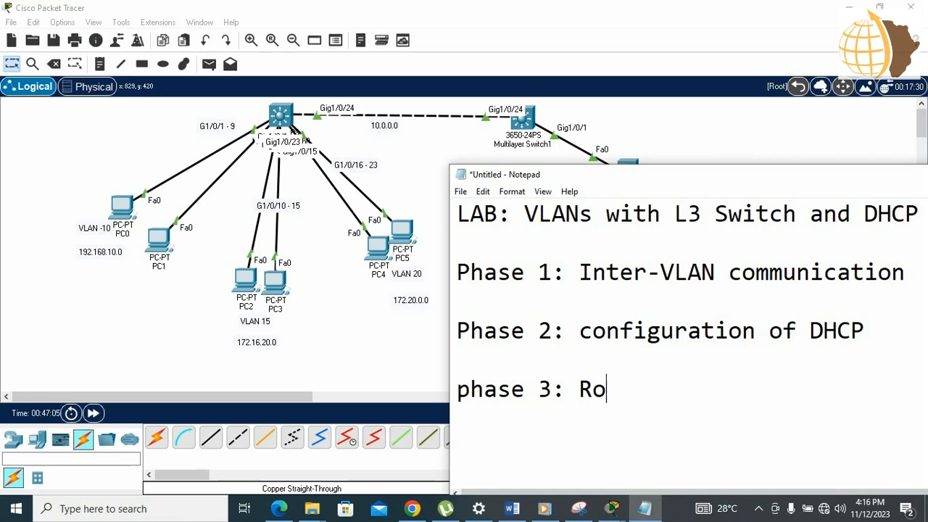
pyautogui.write('uting p')
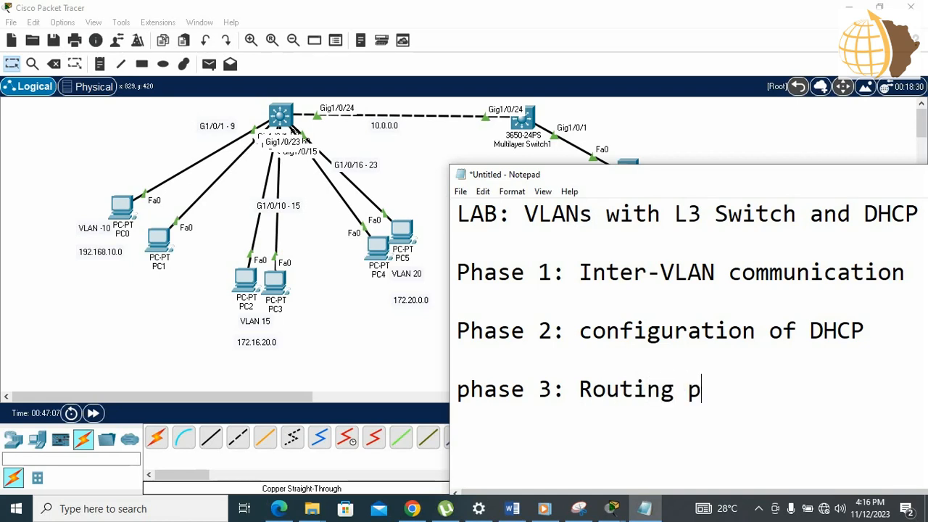
pyautogui.write('rotocol')
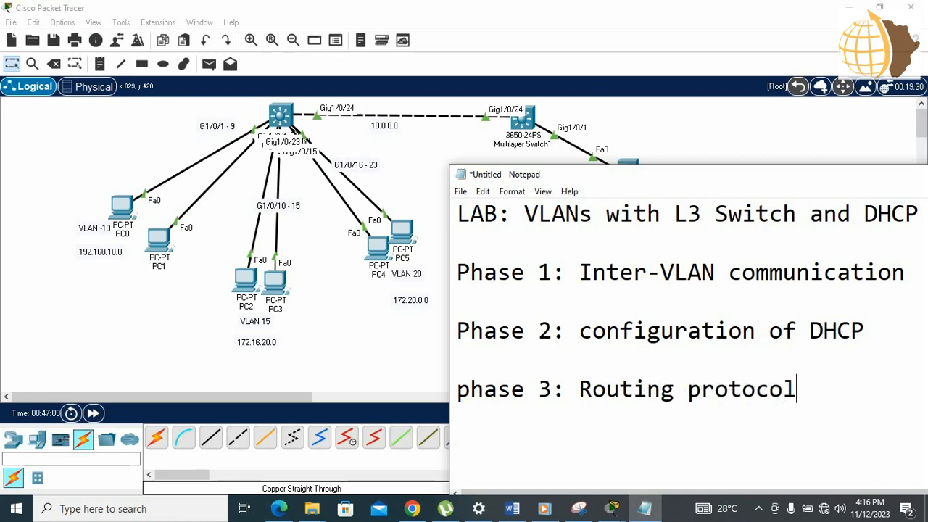
pyautogui.write(' configure')
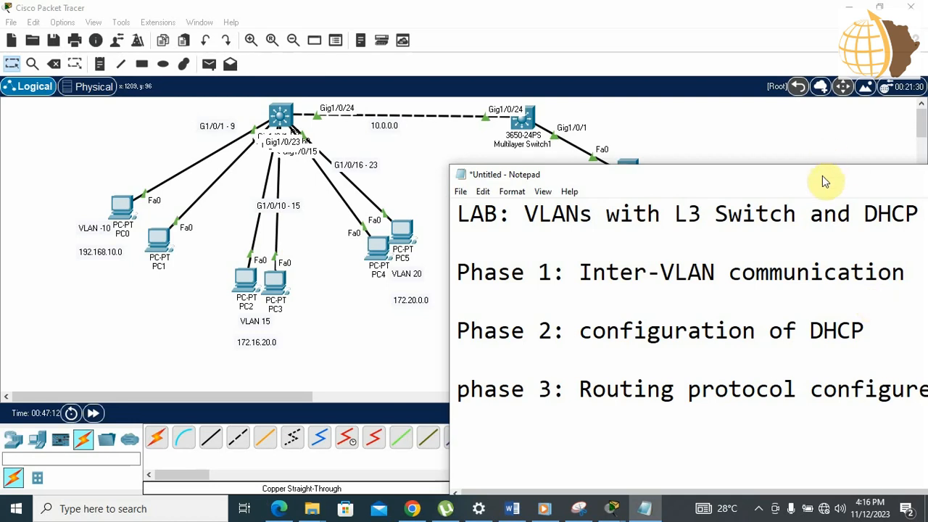
pyautogui.moveTo(822, 175); pyautogui.dragTo(731, 186)
pyautogui.write('R')
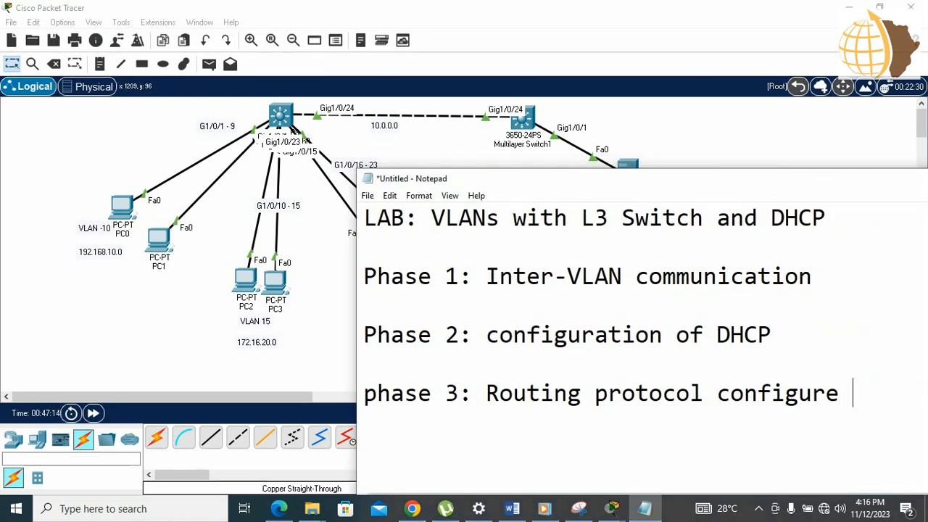
pyautogui.write('IP')
pyautogui.moveTo(798, 182); pyautogui.dragTo(729, 163)
pyautogui.click(893, 160)
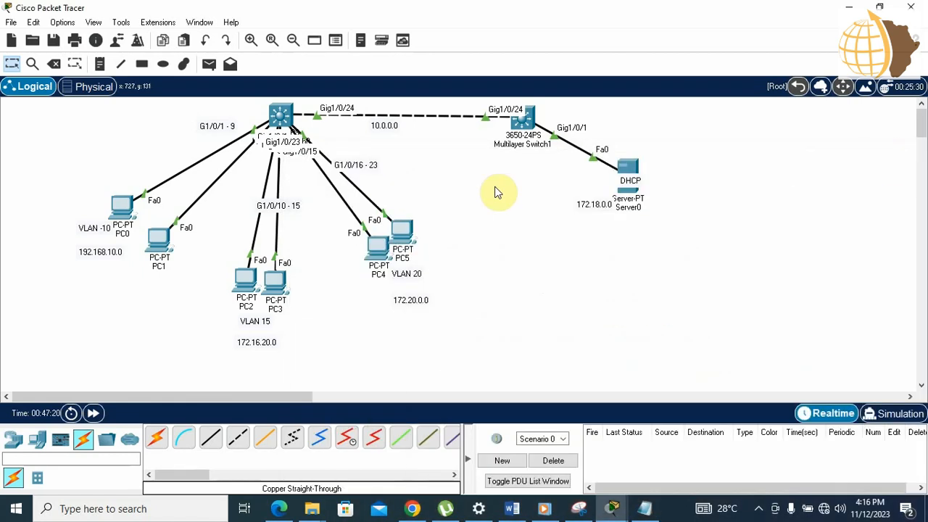
# Step: Return to the command line of Multilayer Switch0, exit interface mode and enter RIP configuration with router rip
pyautogui.click(286, 116)
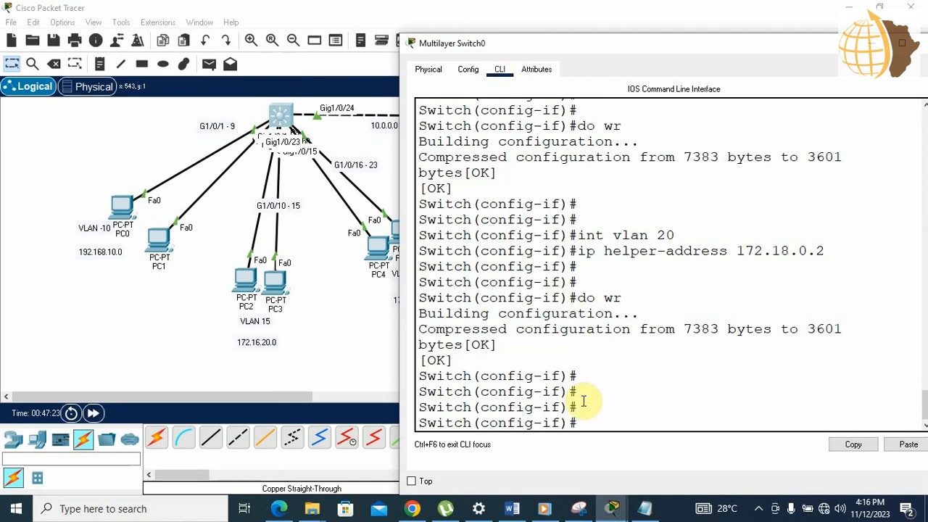
pyautogui.write('exi')
pyautogui.press('Return')
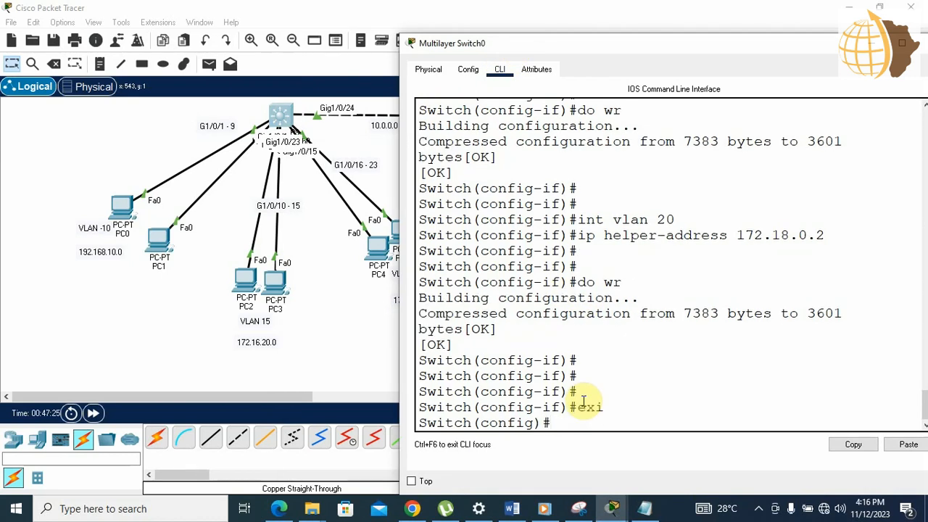
pyautogui.write('rou')
pyautogui.press('Tab')
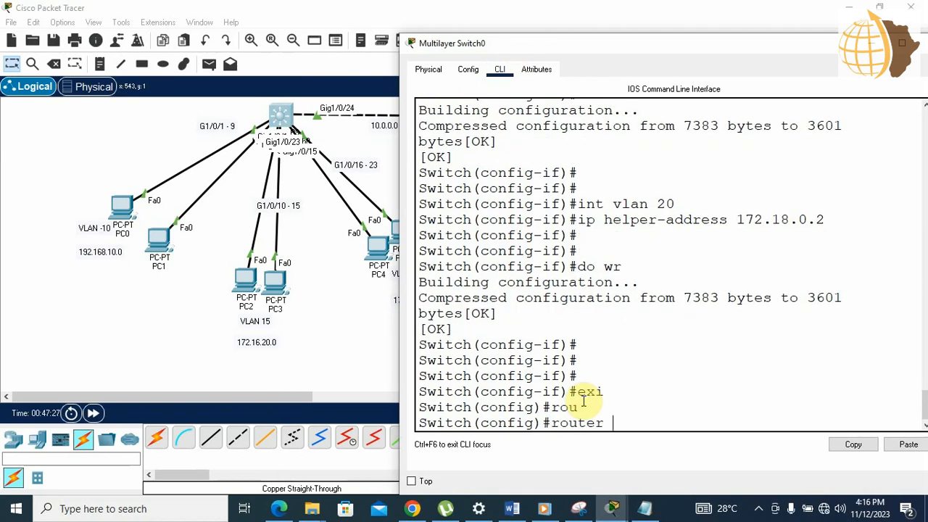
pyautogui.write('ri')
pyautogui.press('Tab')
pyautogui.press('Return')
# Step: Advertise network 192.168.10.0 in RIP, checking the command's further options with ?
pyautogui.write('net')
pyautogui.press('Tab')
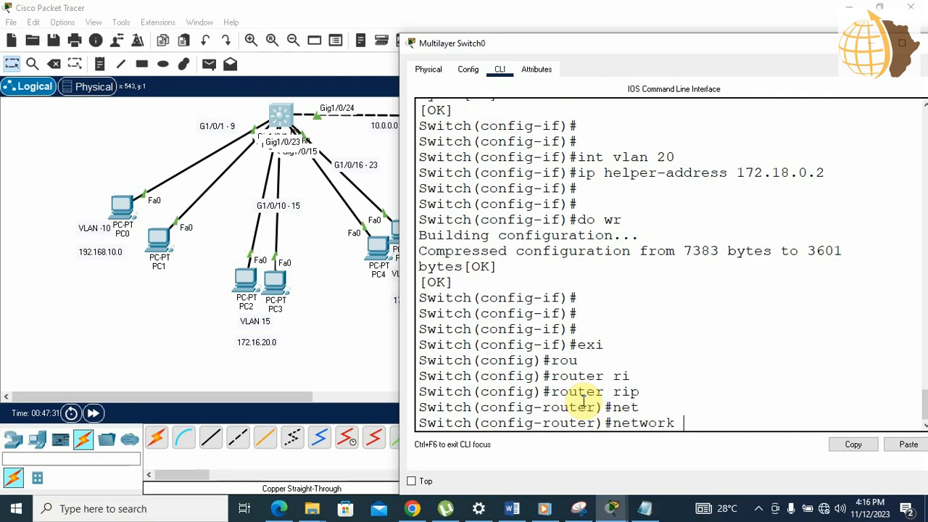
pyautogui.write('192.168.10.')
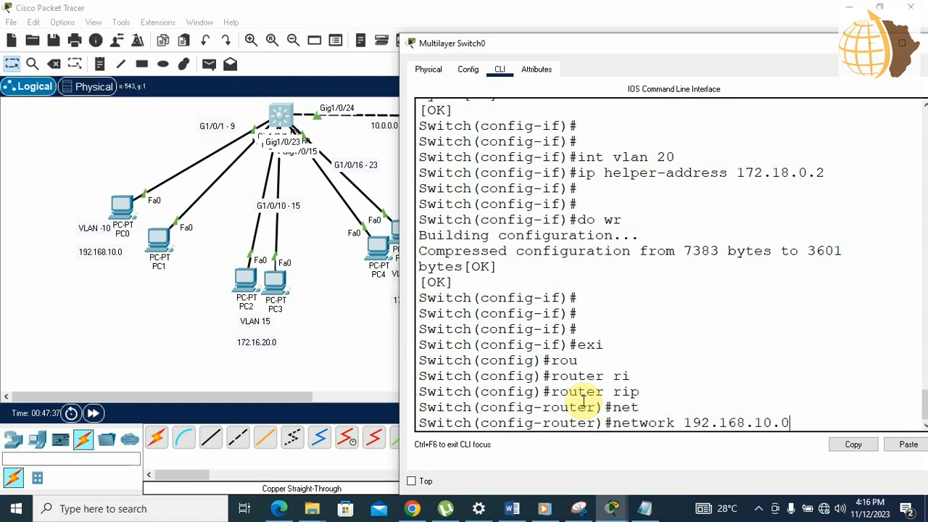
pyautogui.write('0 ?')
pyautogui.press('Return')
pyautogui.press('Return')
pyautogui.press('Return')
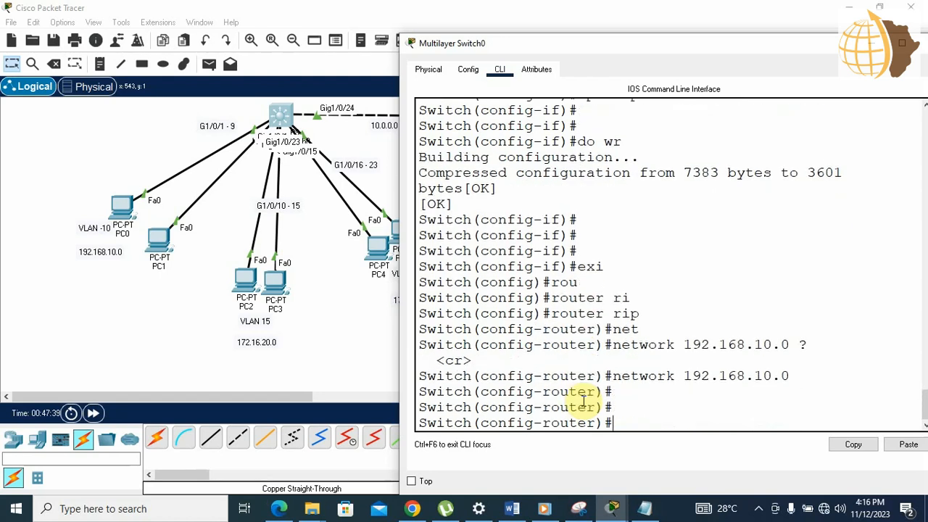
# Step: Advertise network 172.16.20.0 in RIP by reusing the previous network command
pyautogui.press('Up')
pyautogui.press('BackSpace')
pyautogui.press('BackSpace')
pyautogui.press('BackSpace')
pyautogui.press('BackSpace')
pyautogui.press('BackSpace')
pyautogui.press('BackSpace')
pyautogui.press('BackSpace')
pyautogui.press('BackSpace')
pyautogui.press('BackSpace')
pyautogui.press('BackSpace')
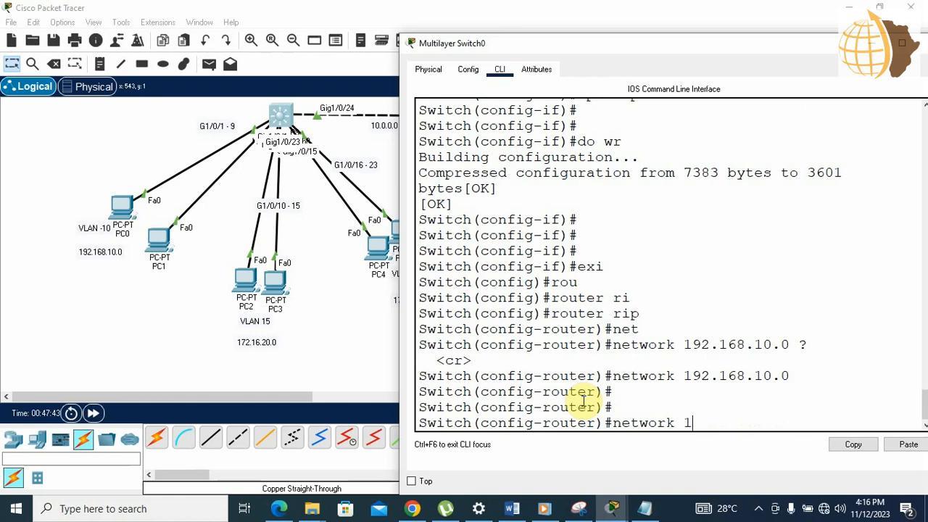
pyautogui.write('72.16.20.0')
pyautogui.press('Return')
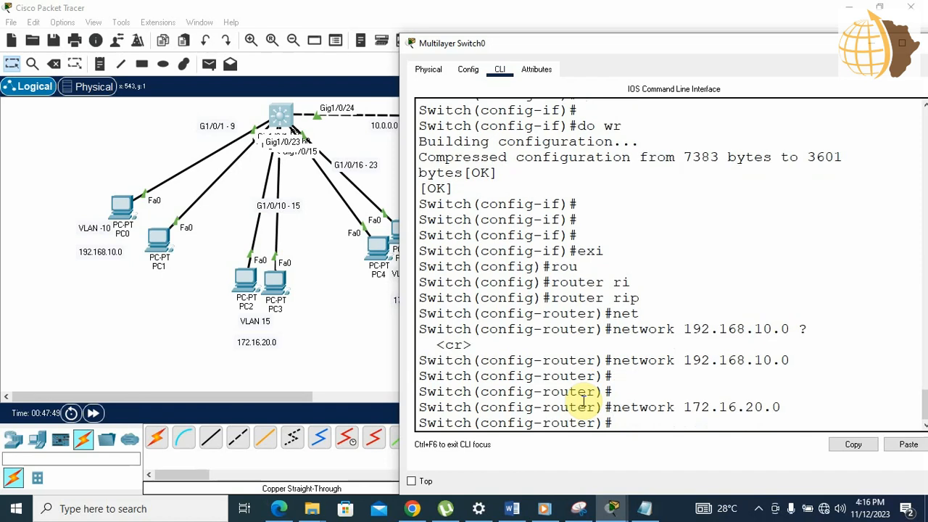
# Step: Advertise network 172.20.0.0 in RIP by editing the last network command
pyautogui.press('Up')
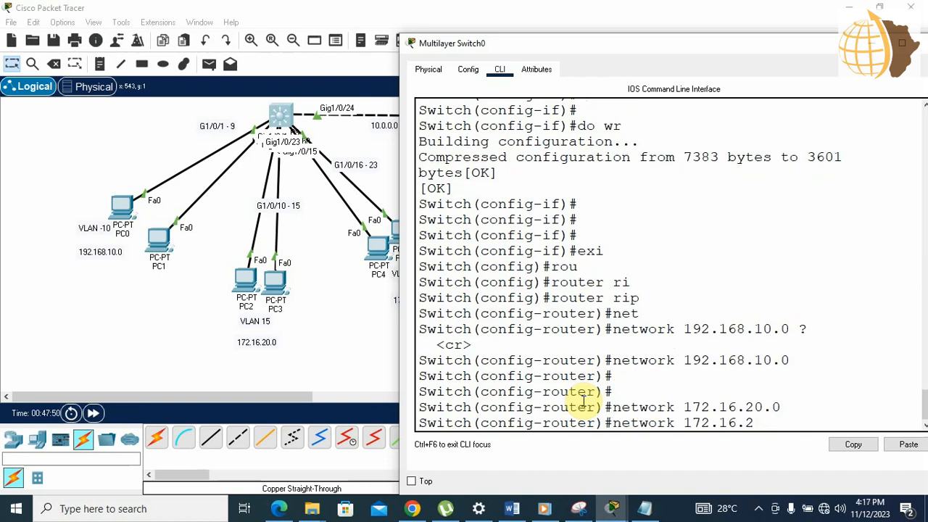
pyautogui.press('BackSpace')
pyautogui.press('BackSpace')
pyautogui.press('BackSpace')
pyautogui.press('BackSpace')
pyautogui.write('29')
pyautogui.write('.0.')
pyautogui.write('0')
pyautogui.press('Return')
pyautogui.press('Return')
pyautogui.press('Return')
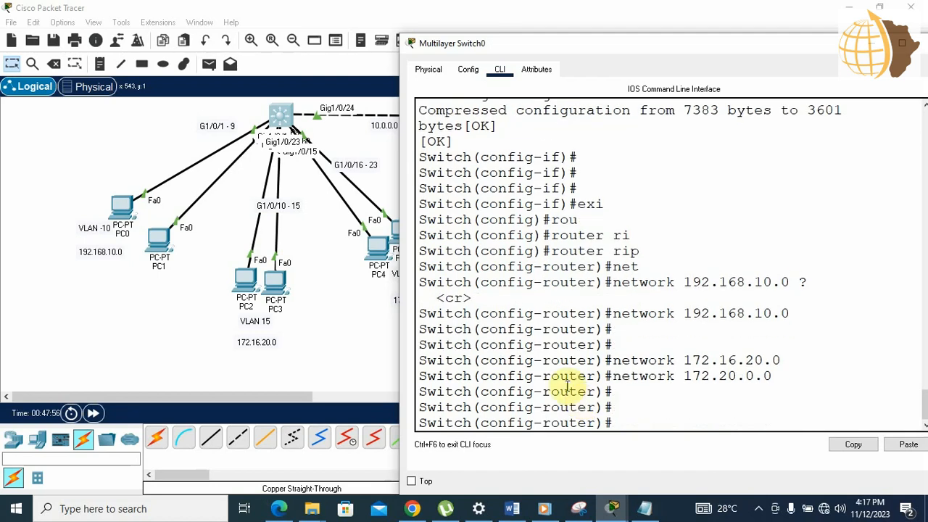
# Step: Advertise network 10.0.0.0, the link between the two multilayer switches, in RIP
pyautogui.moveTo(631, 49); pyautogui.dragTo(637, 55)
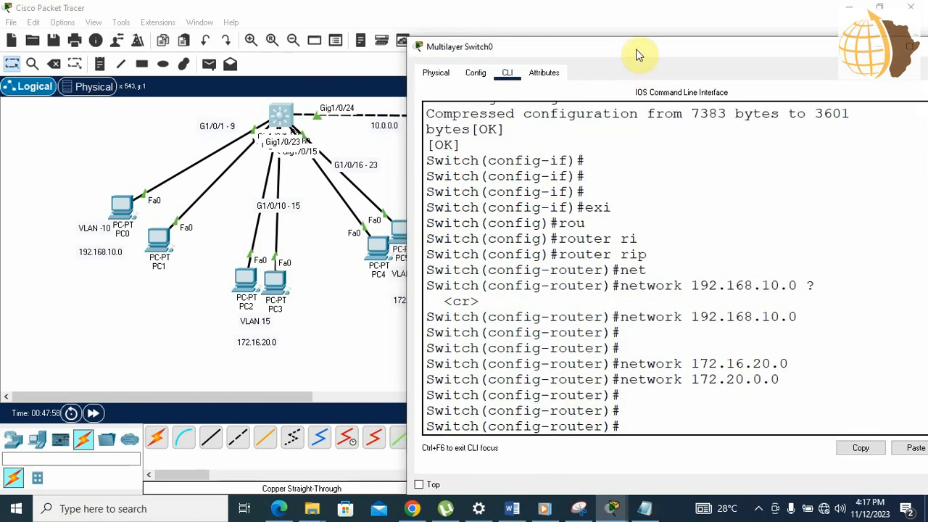
pyautogui.write('network 10.0.0.0')
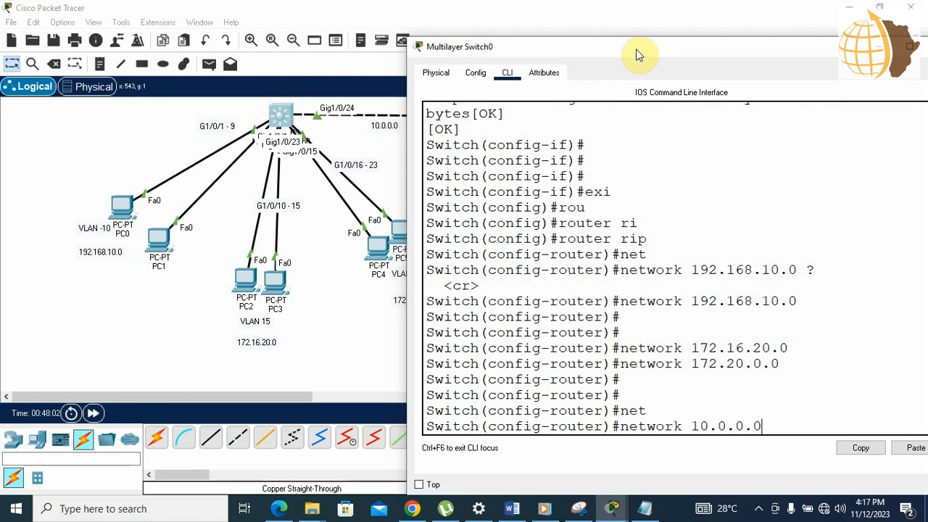
pyautogui.press('Return')
pyautogui.press('Return')
pyautogui.press('Return')
pyautogui.press('Return')
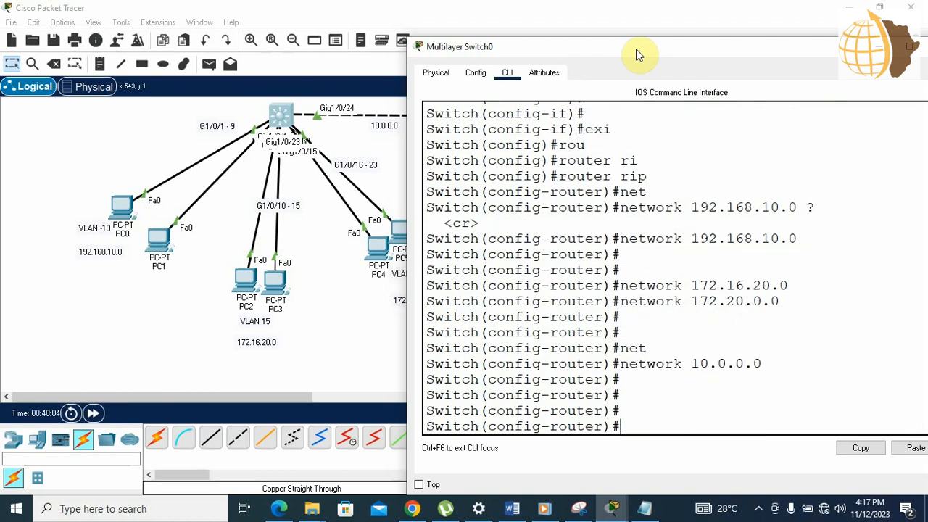
# Step: Set RIP to version 2 on Multilayer Switch0 and save the configuration with do wr
pyautogui.write('ver')
pyautogui.press('Tab')
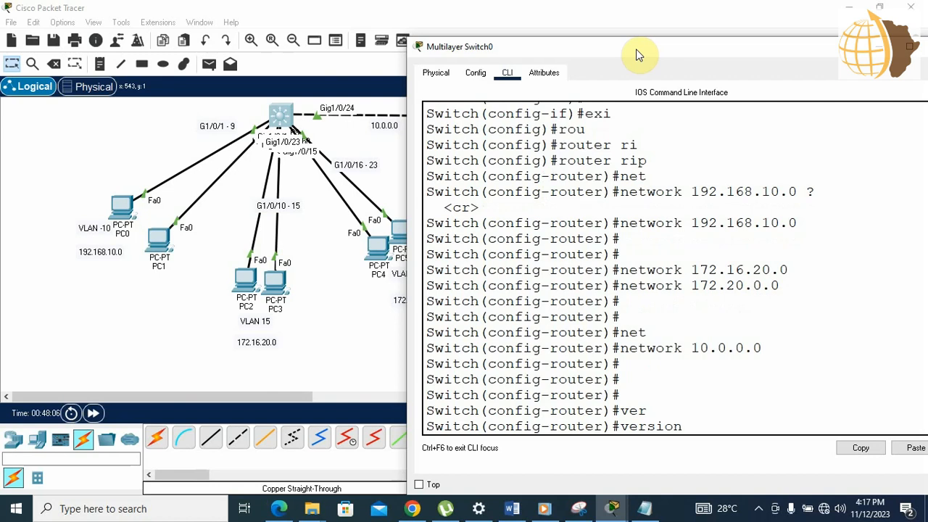
pyautogui.write('2')
pyautogui.press('Return')
pyautogui.press('Return')
pyautogui.press('Return')
pyautogui.press('Return')
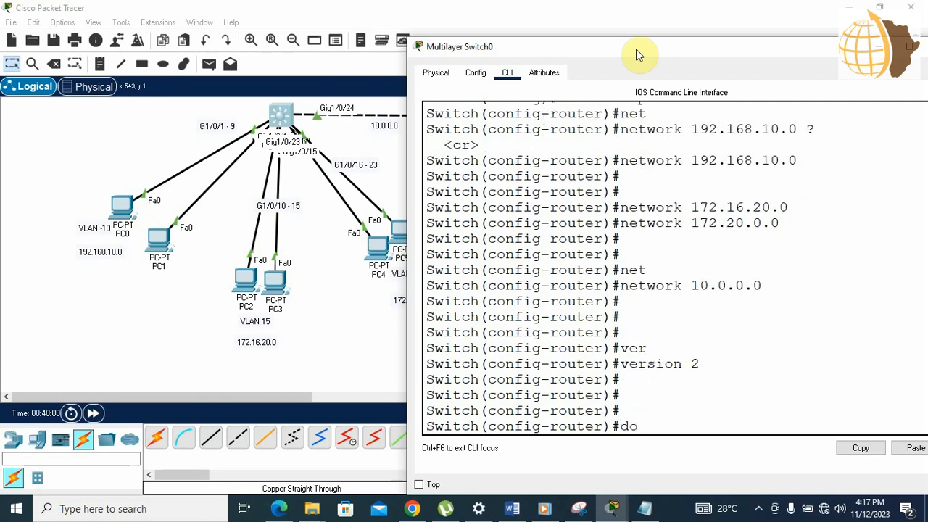
pyautogui.press('Return')
pyautogui.press('Return')
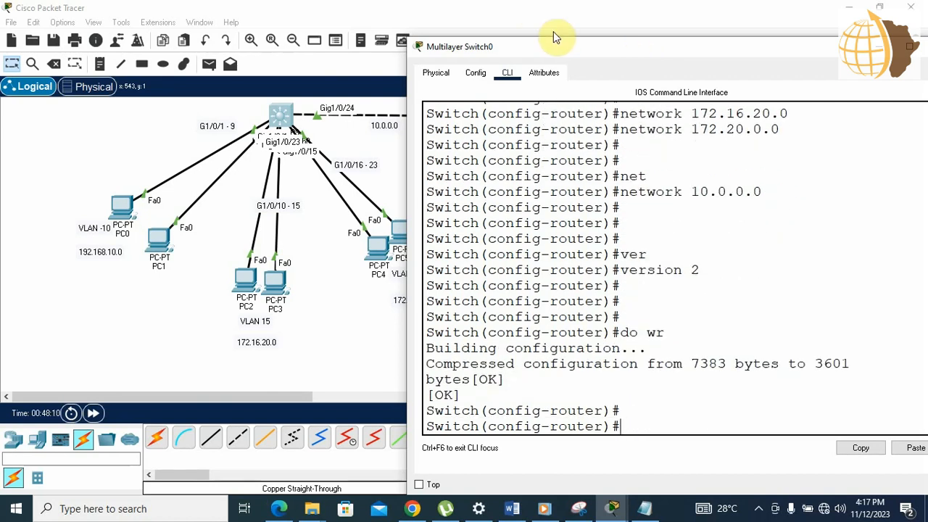
# Step: Put the Multilayer Switch0 console away, bring up the Multilayer Switch1 console and exit its interface configuration mode
pyautogui.moveTo(566, 49); pyautogui.dragTo(384, 169)
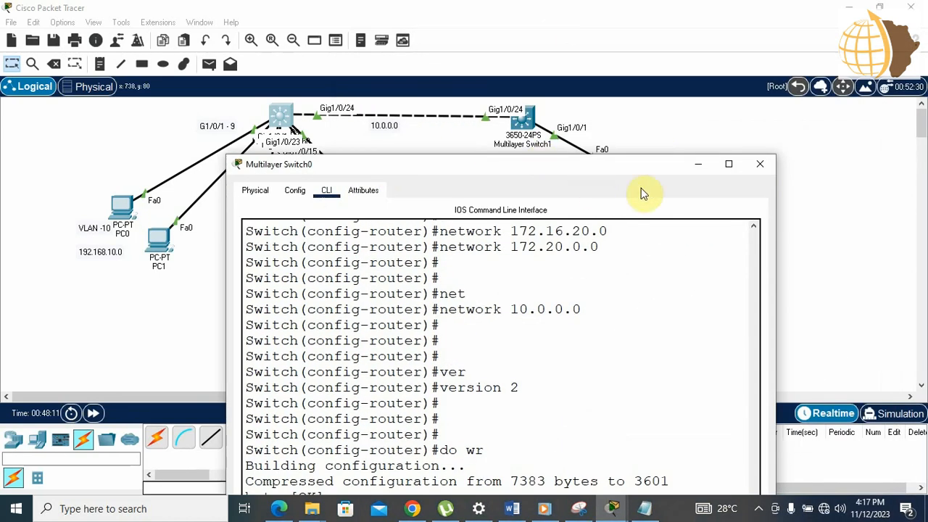
pyautogui.click(700, 164)
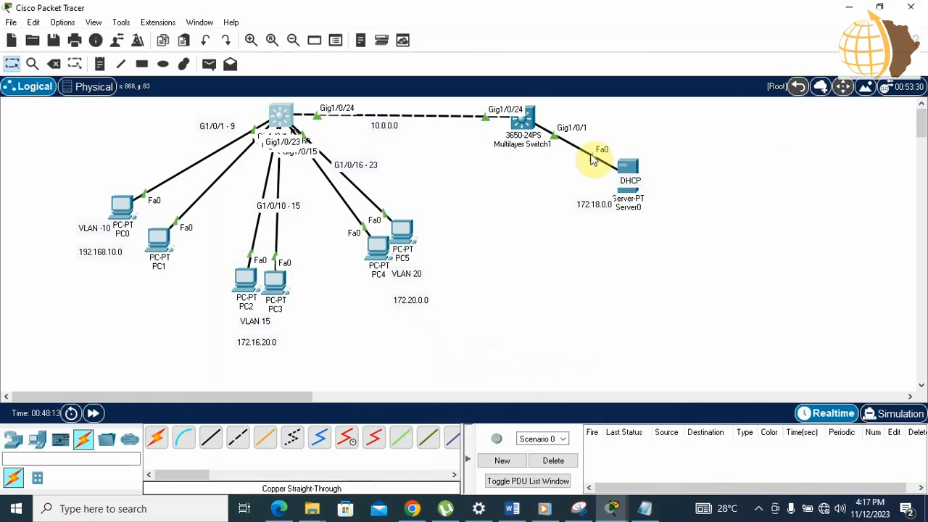
pyautogui.click(527, 117)
pyautogui.moveTo(406, 91); pyautogui.dragTo(474, 75)
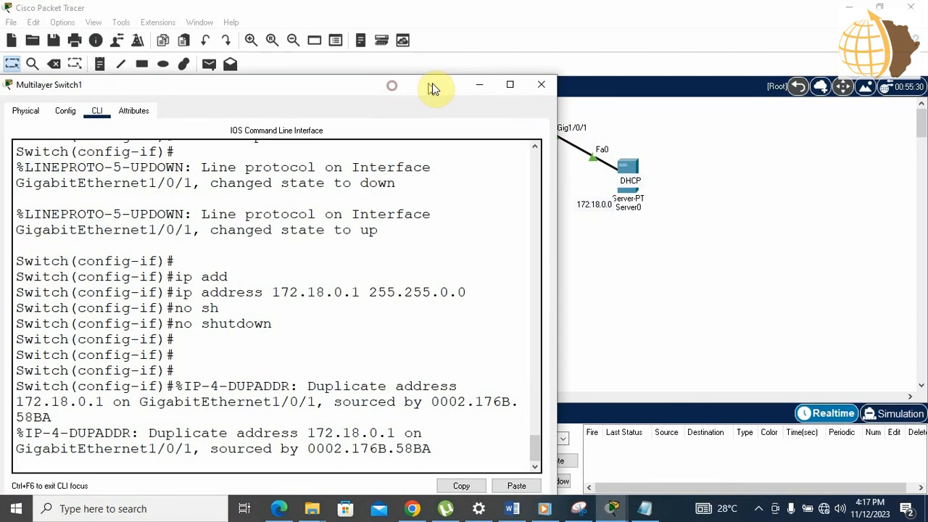
pyautogui.press('Return')
pyautogui.press('Return')
pyautogui.press('Return')
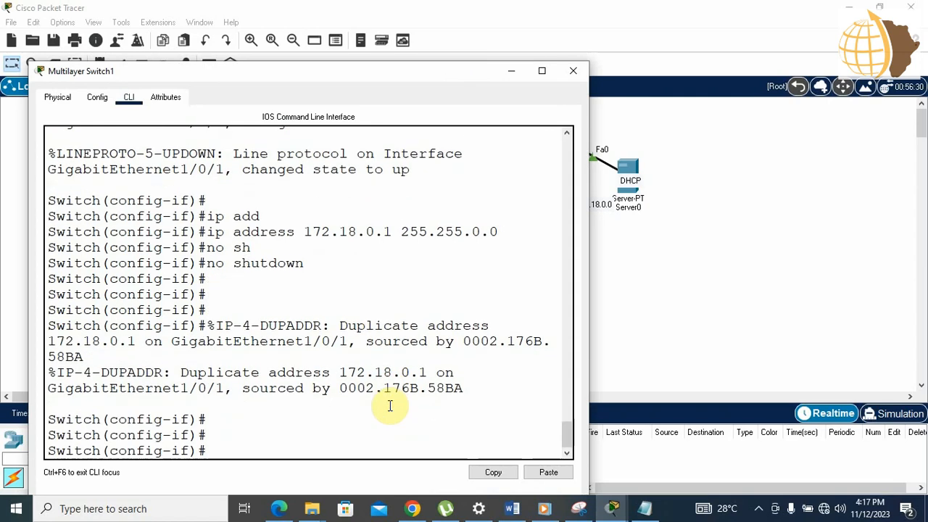
pyautogui.write('exi')
pyautogui.press('Tab')
pyautogui.press('Return')
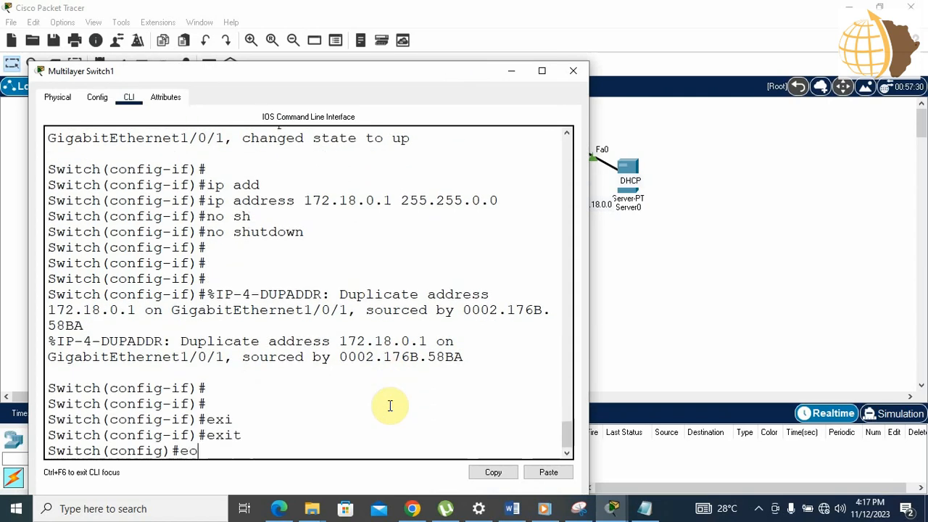
# Step: Enter RIP router configuration mode on Multilayer Switch1 with the router rip command
pyautogui.write('eo')
pyautogui.press('BackSpace')
pyautogui.write('rou')
pyautogui.press('Tab')
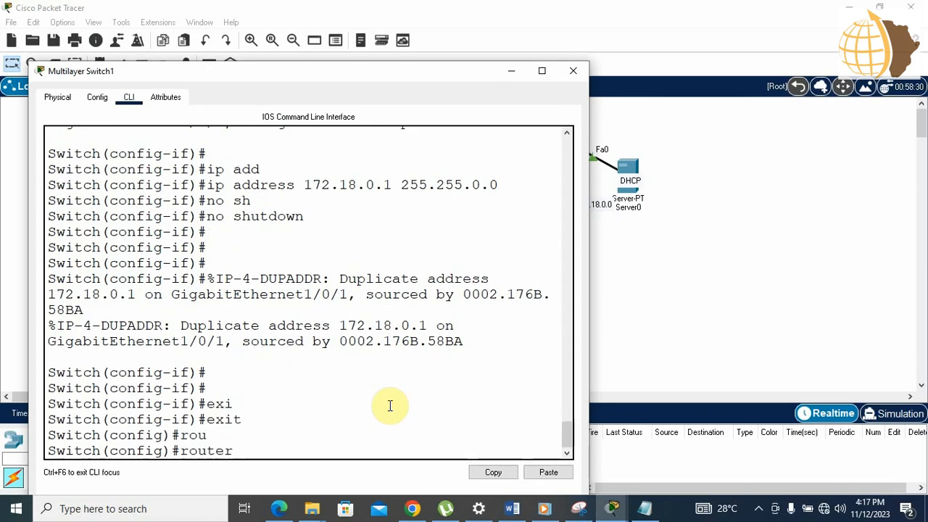
pyautogui.write('ru')
pyautogui.press('Tab')
pyautogui.press('BackSpace')
pyautogui.write('i')
pyautogui.press('Tab')
pyautogui.press('Return')
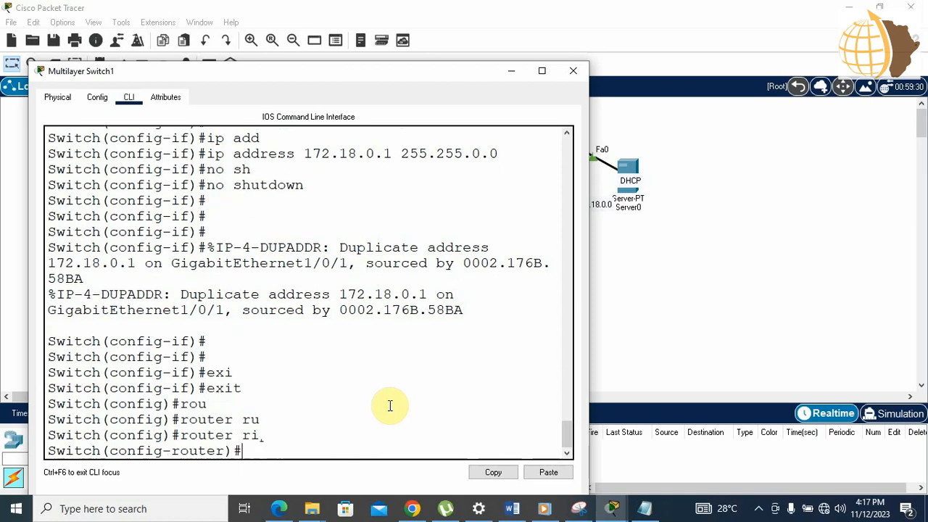
# Step: Advertise network 10.0.0.0, the link between the two multilayer switches, in RIP on Multilayer Switch1
pyautogui.write('net')
pyautogui.press('Tab')
pyautogui.write('1')
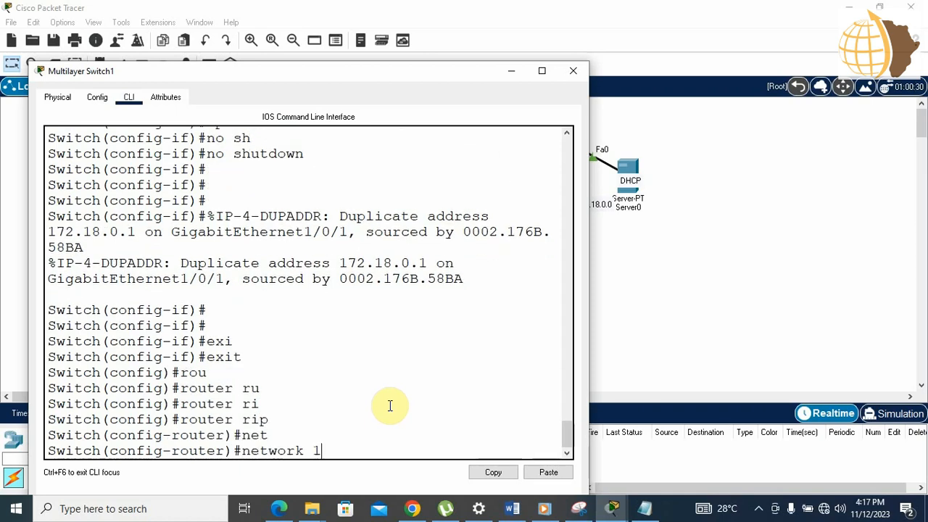
pyautogui.write('0.0.0.0')
pyautogui.press('Return')
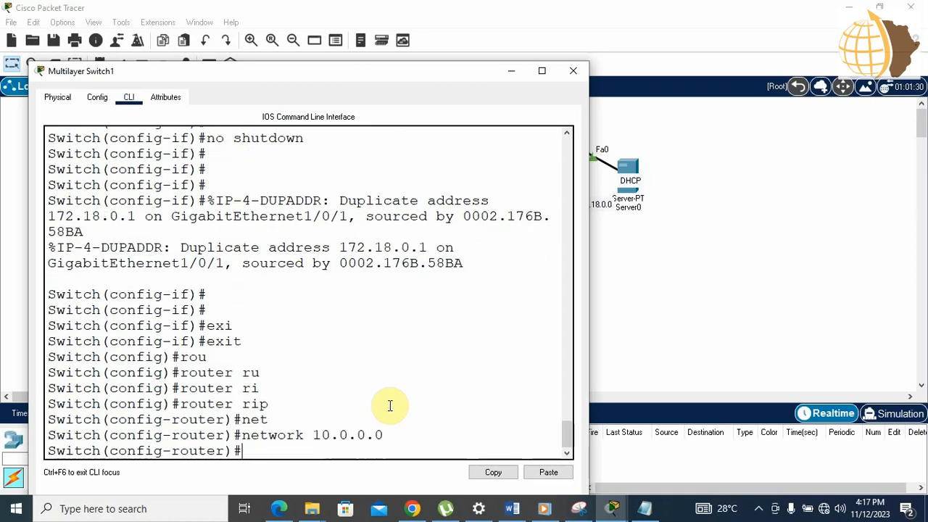
# Step: Advertise the DHCP server's network 172.18.0.0 in RIP on Multilayer Switch1
pyautogui.write('net')
pyautogui.press('Tab')
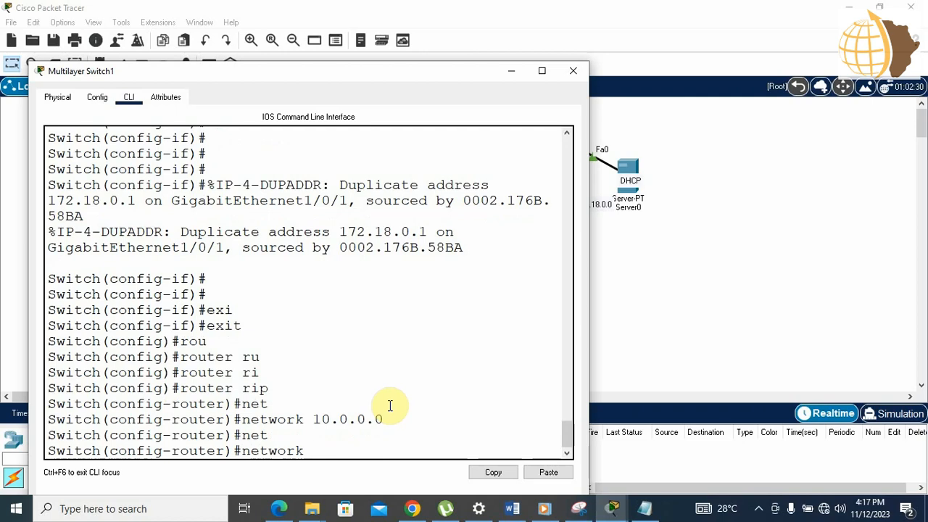
pyautogui.write('172.18.0.0')
pyautogui.press('Return')
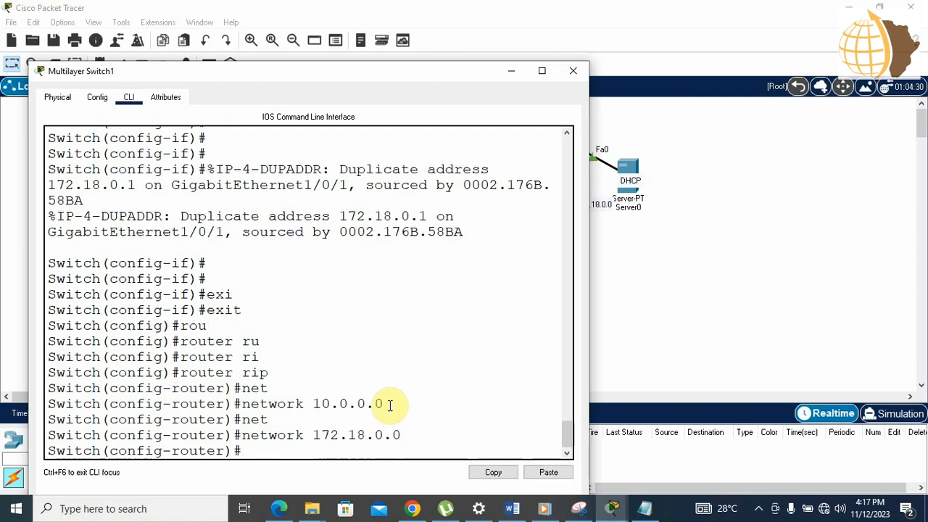
# Step: Set RIP to version 2 on Multilayer Switch1 and put its console window away
pyautogui.write('ver')
pyautogui.press('Tab')
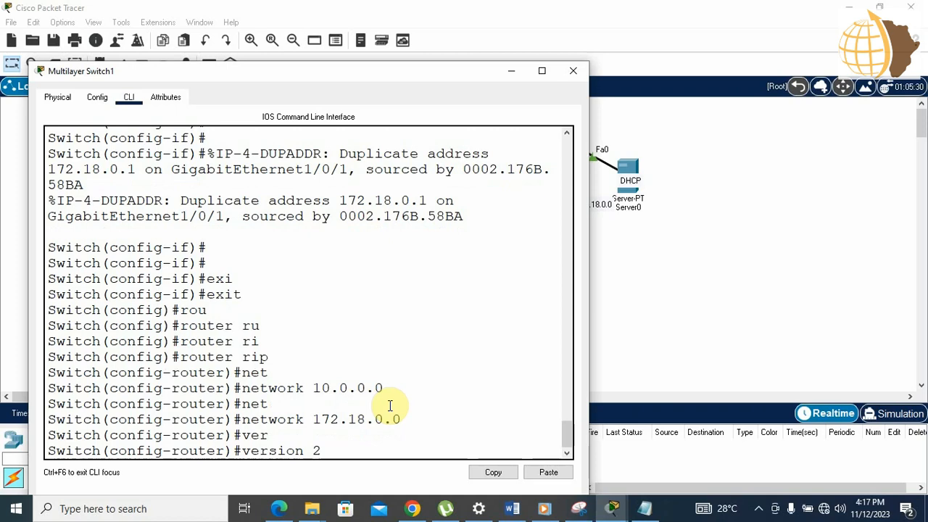
pyautogui.write('2')
pyautogui.press('Return')
pyautogui.press('Return')
pyautogui.press('Return')
pyautogui.press('Return')
pyautogui.press('Return')
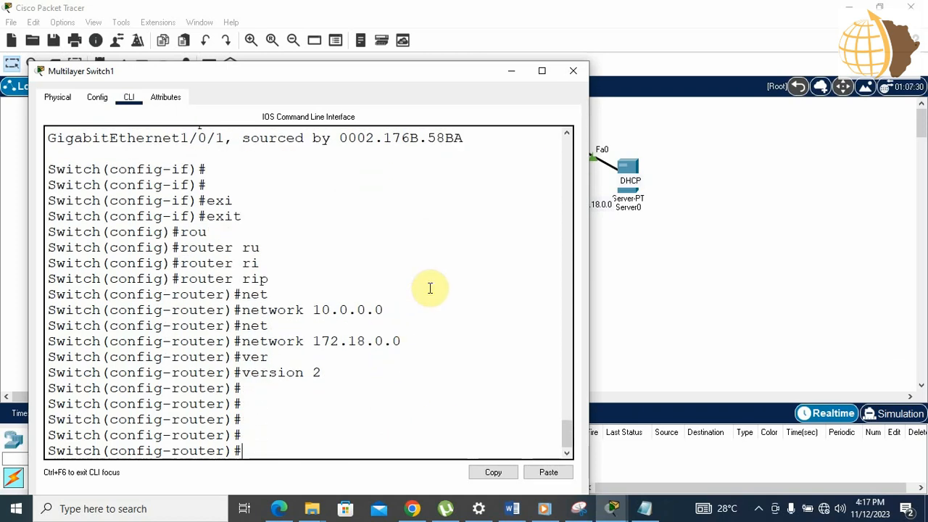
pyautogui.click(511, 72)
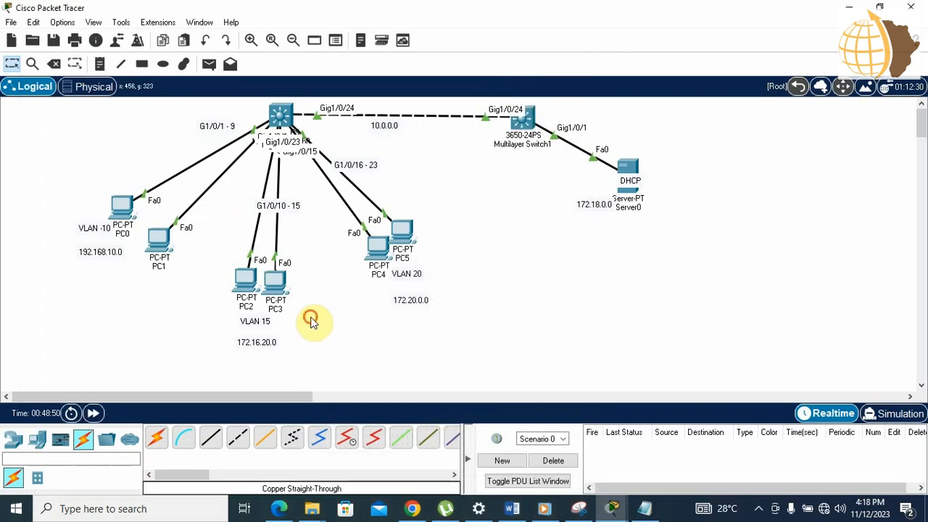
# Step: Set PC0's IPv4 configuration to DHCP, switching it back to Static once to repeat the address request
pyautogui.click(122, 207)
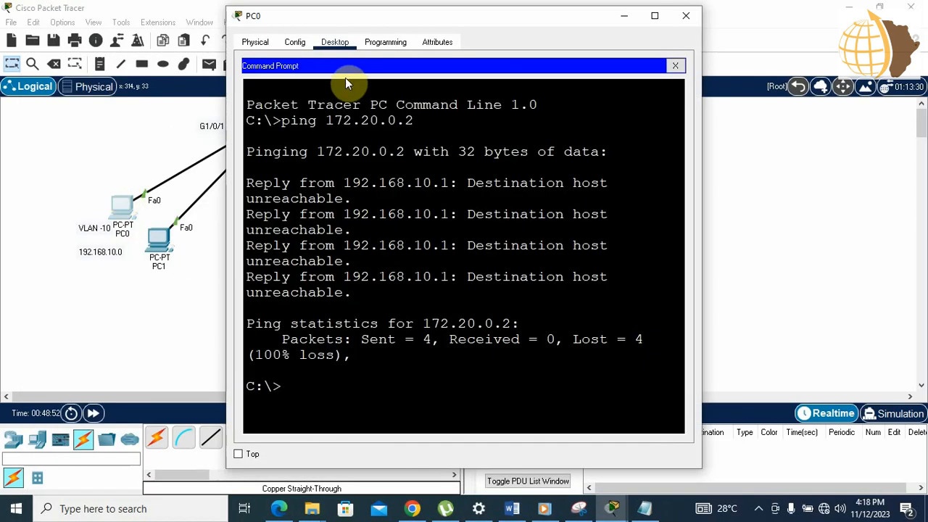
pyautogui.click(676, 66)
pyautogui.click(303, 92)
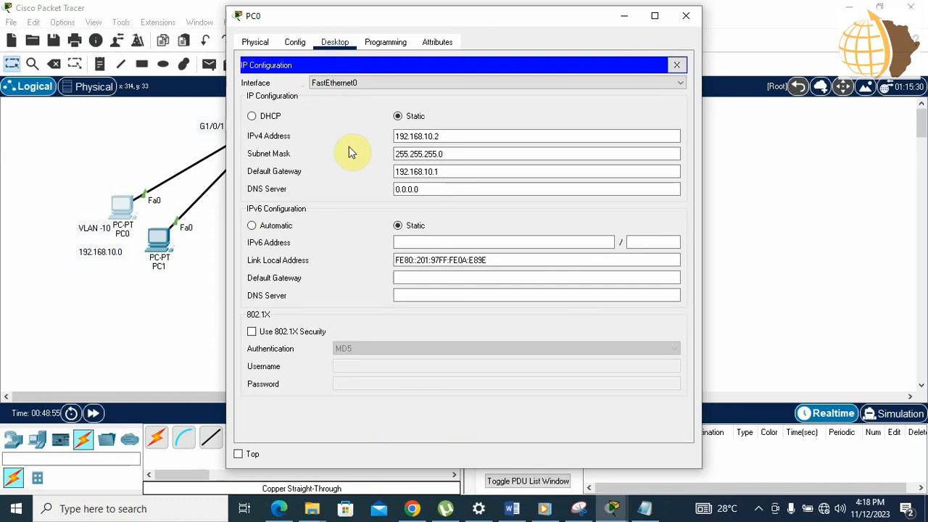
pyautogui.click(268, 118)
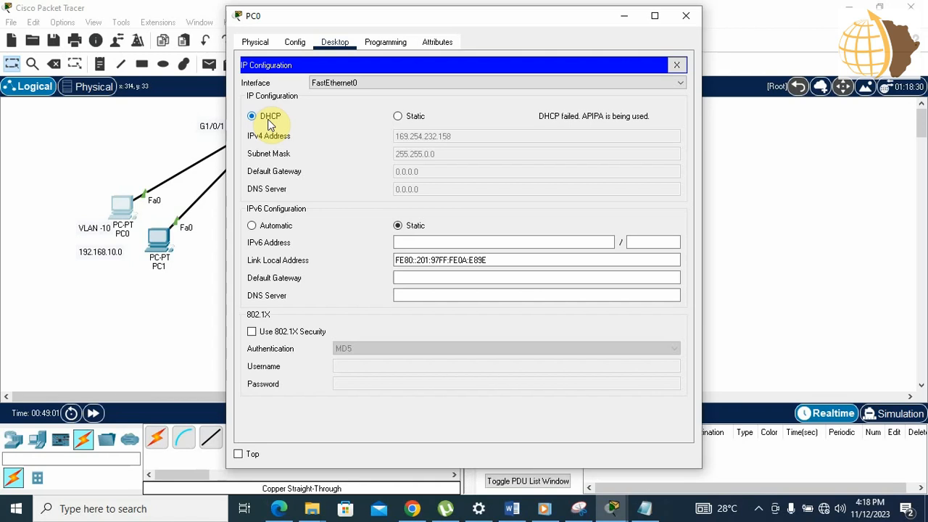
pyautogui.click(398, 118)
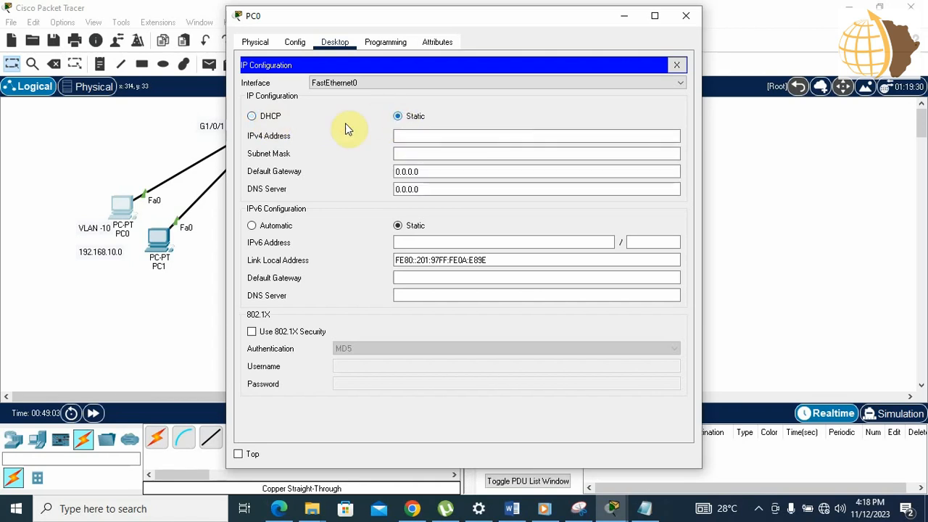
pyautogui.click(274, 120)
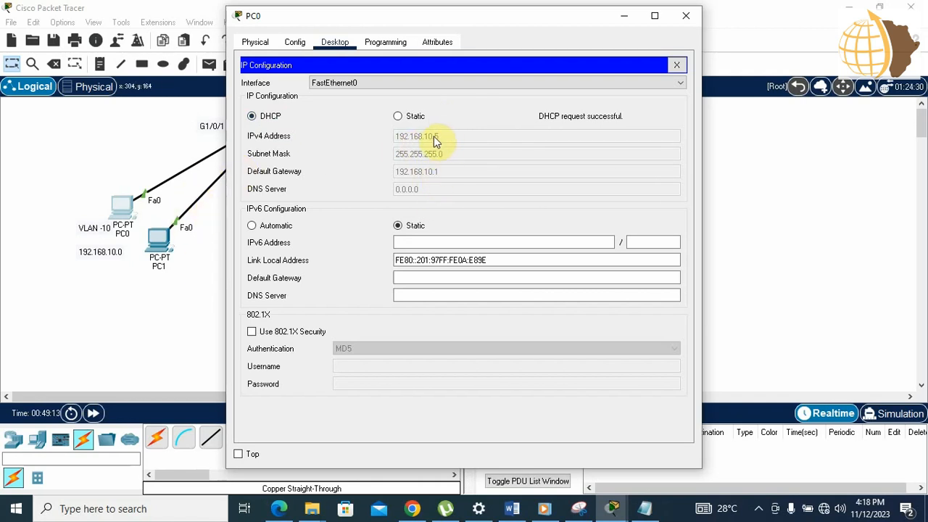
pyautogui.click(686, 16)
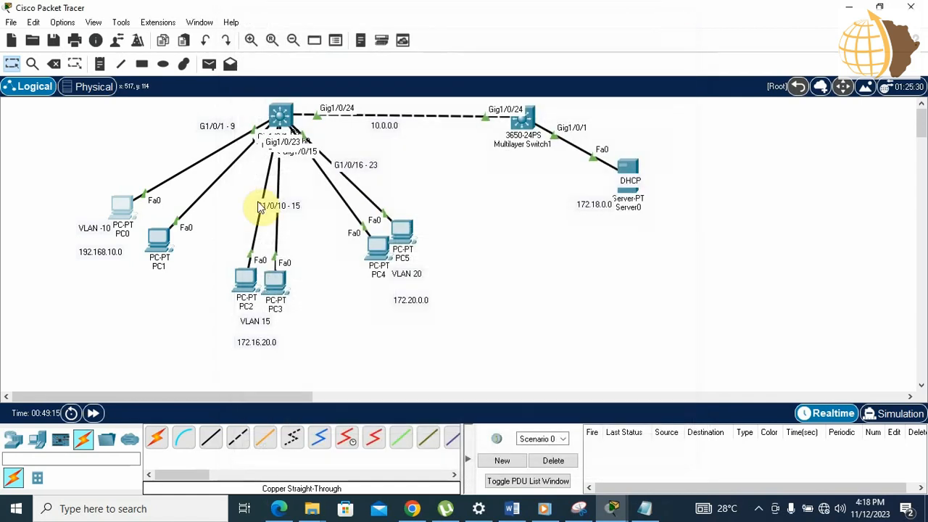
# Step: Set PC1's IPv4 configuration to DHCP so it requests an address in VLAN 10, and close its window
pyautogui.click(160, 240)
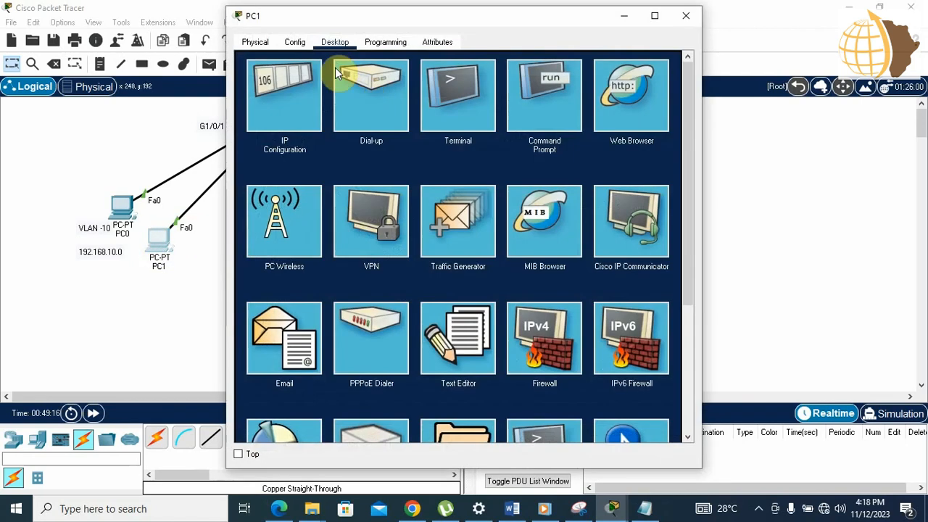
pyautogui.click(290, 103)
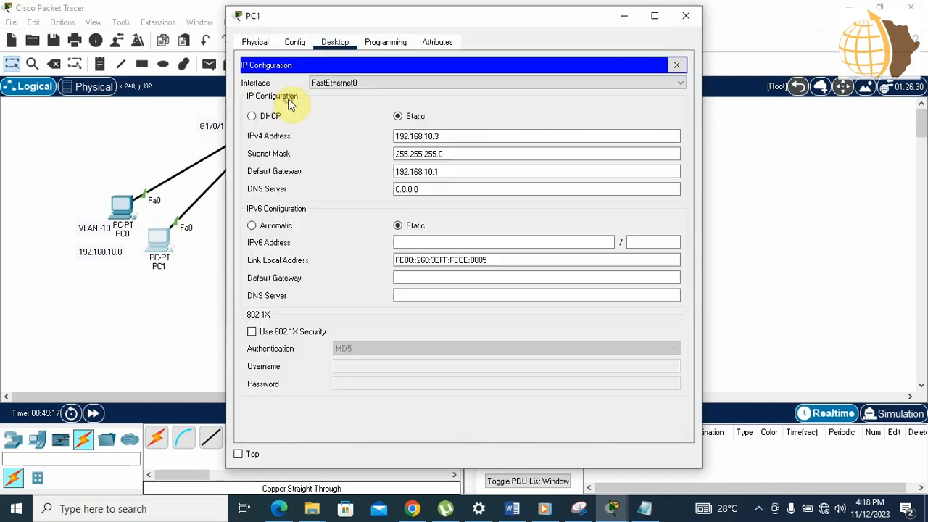
pyautogui.click(253, 117)
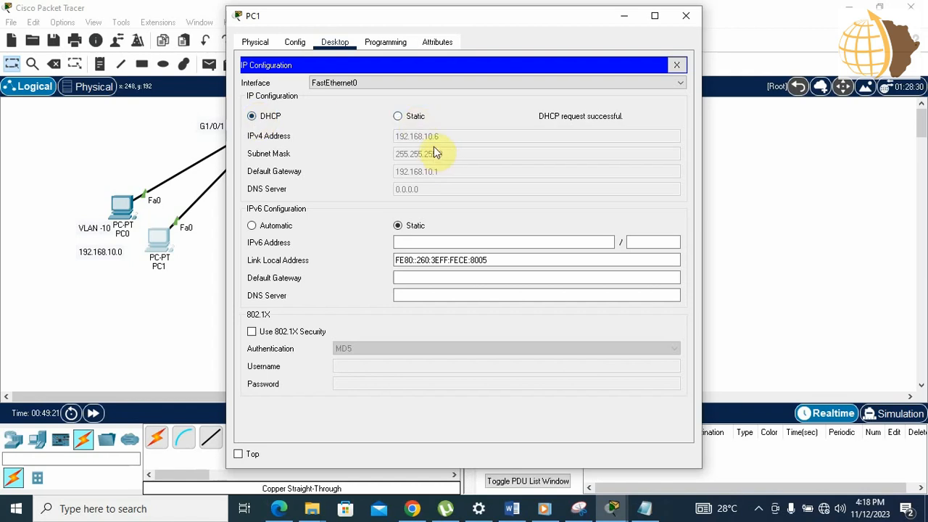
pyautogui.click(688, 17)
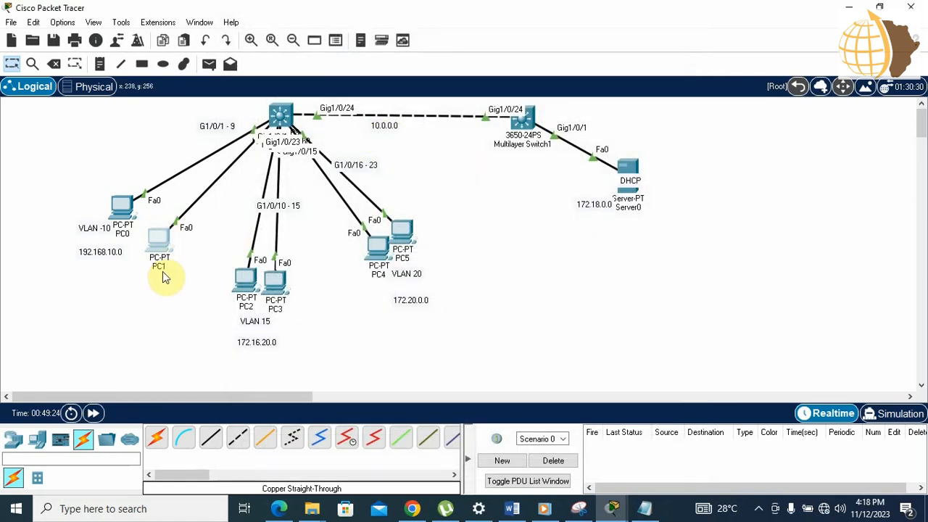
# Step: Set PC2 in VLAN 15 to obtain its IPv4 configuration through DHCP and close its window
pyautogui.click(251, 285)
pyautogui.click(292, 94)
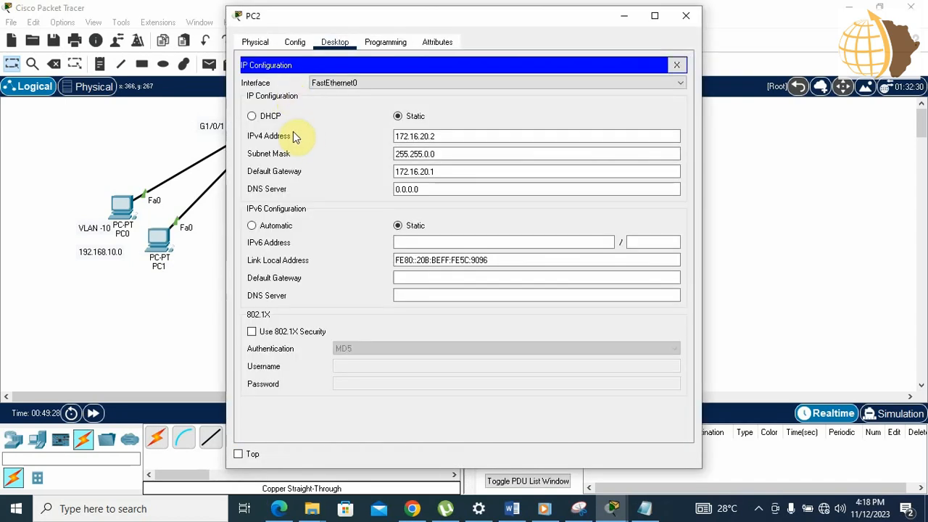
pyautogui.click(273, 117)
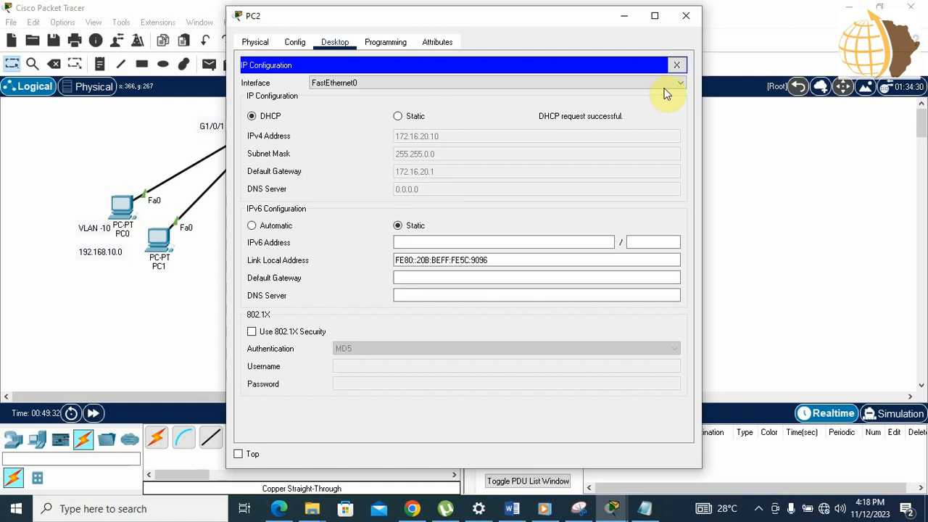
pyautogui.click(686, 15)
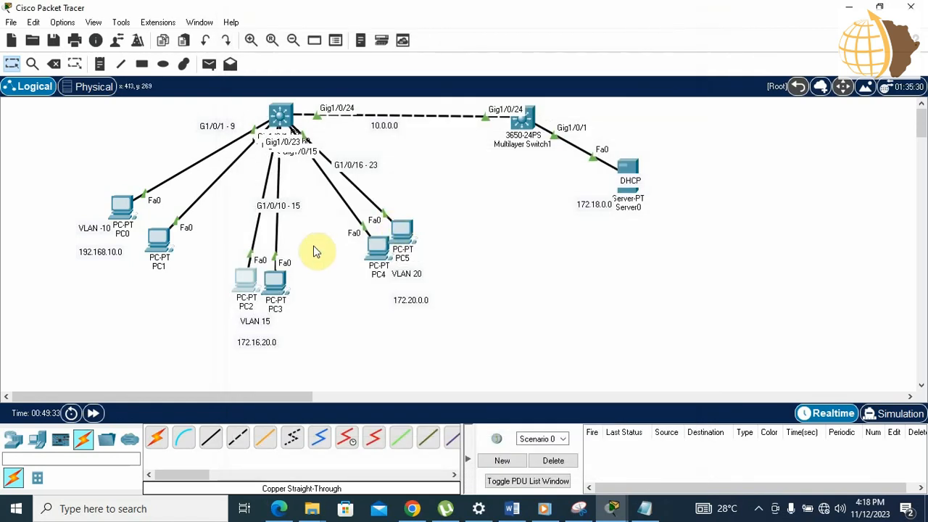
# Step: Set PC3 in VLAN 15 to obtain its IPv4 configuration through DHCP and close its window
pyautogui.click(274, 284)
pyautogui.click(284, 108)
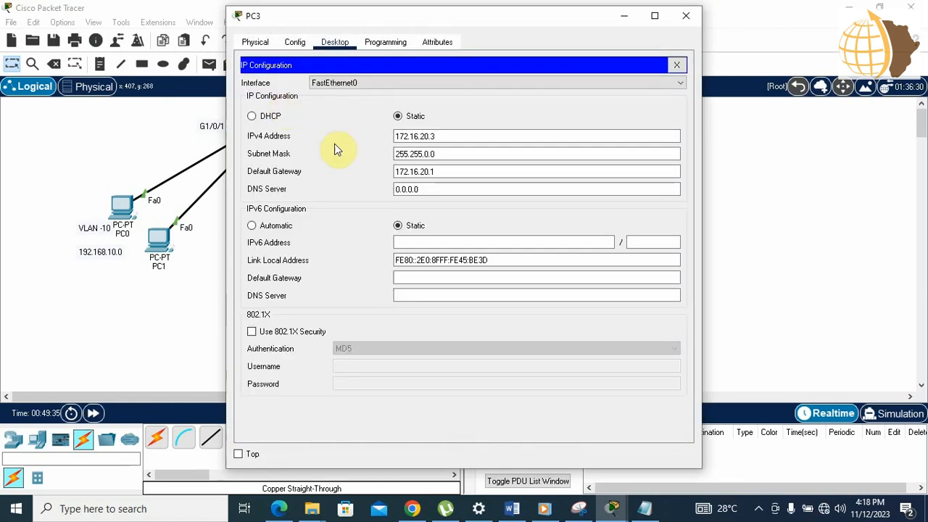
pyautogui.click(252, 115)
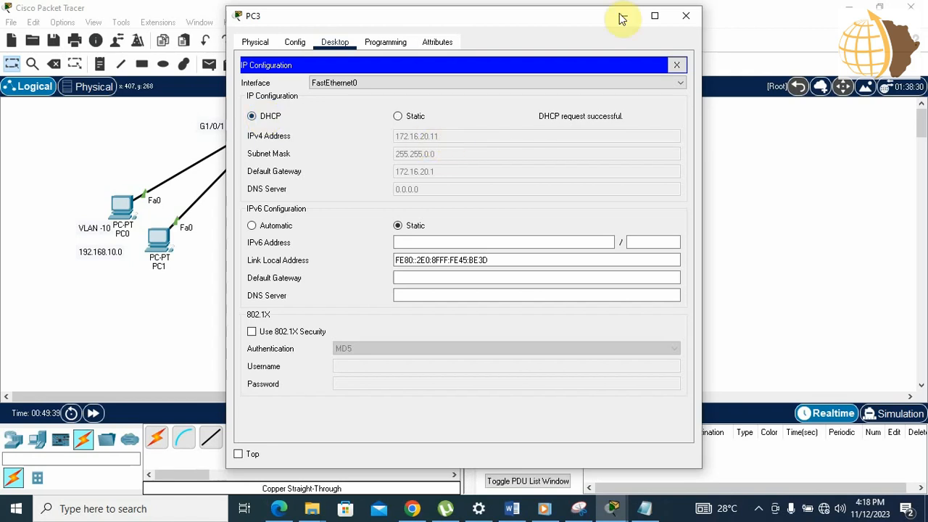
pyautogui.click(694, 21)
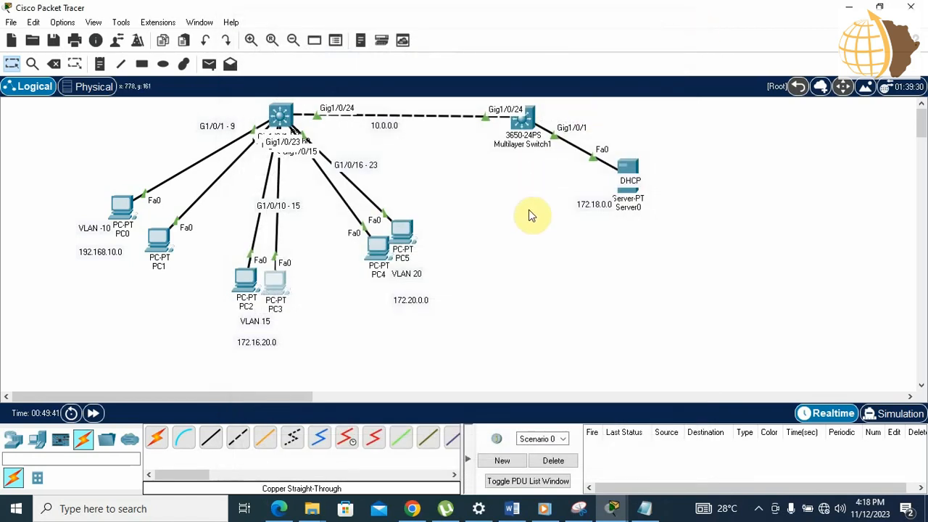
# Step: Set PC4 in VLAN 20 to obtain its IPv4 configuration through DHCP and close its window
pyautogui.click(371, 244)
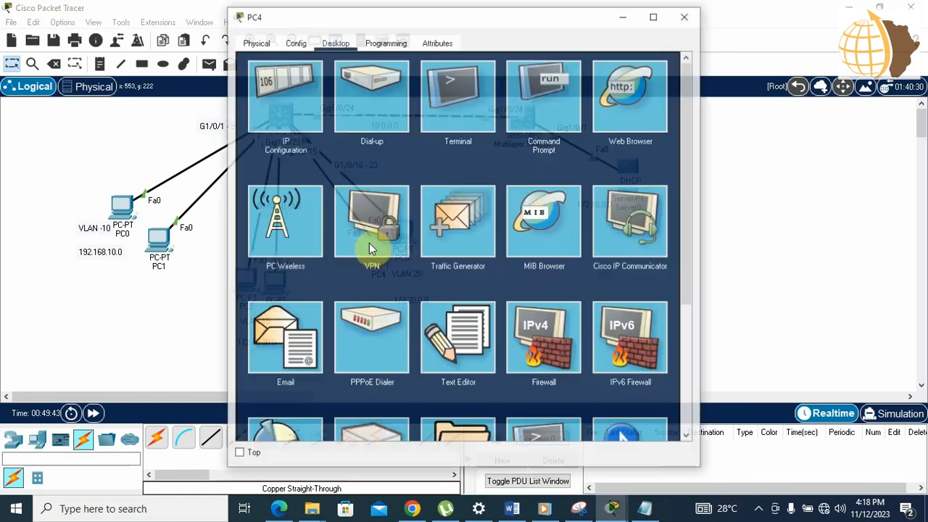
pyautogui.click(291, 96)
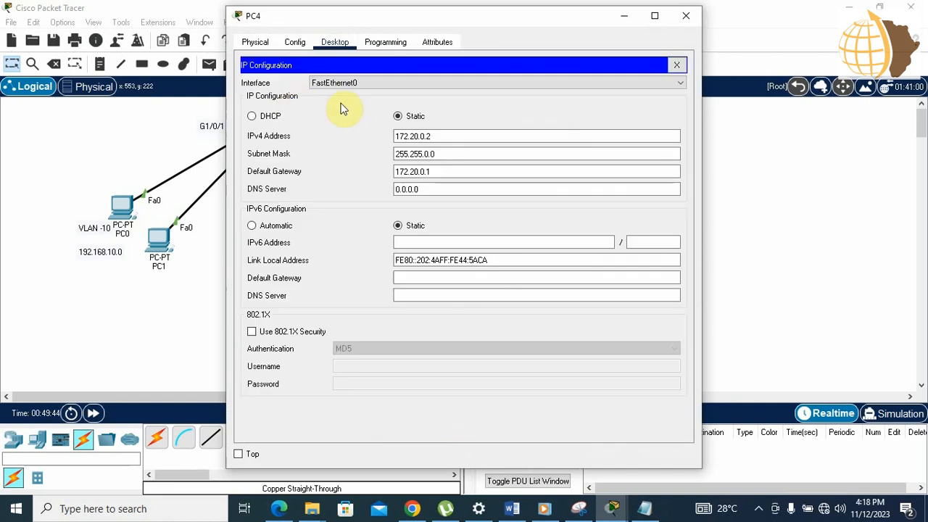
pyautogui.click(261, 117)
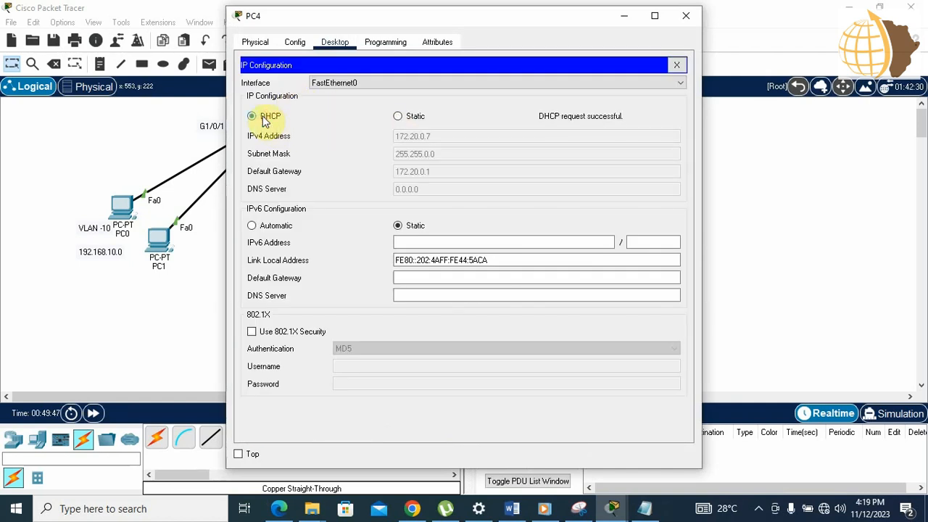
pyautogui.click(686, 15)
# Step: Close PC5's command prompt and set its IPv4 configuration to DHCP for VLAN 20
pyautogui.click(403, 231)
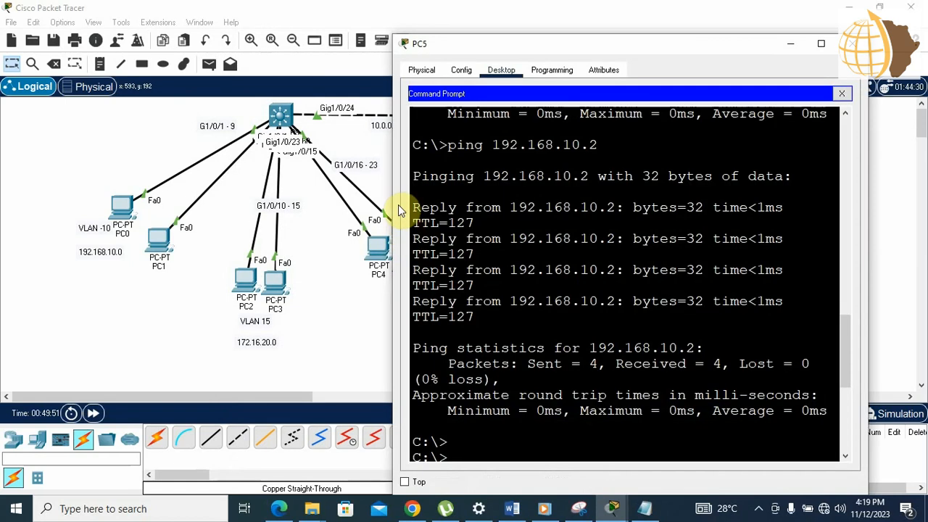
pyautogui.click(841, 94)
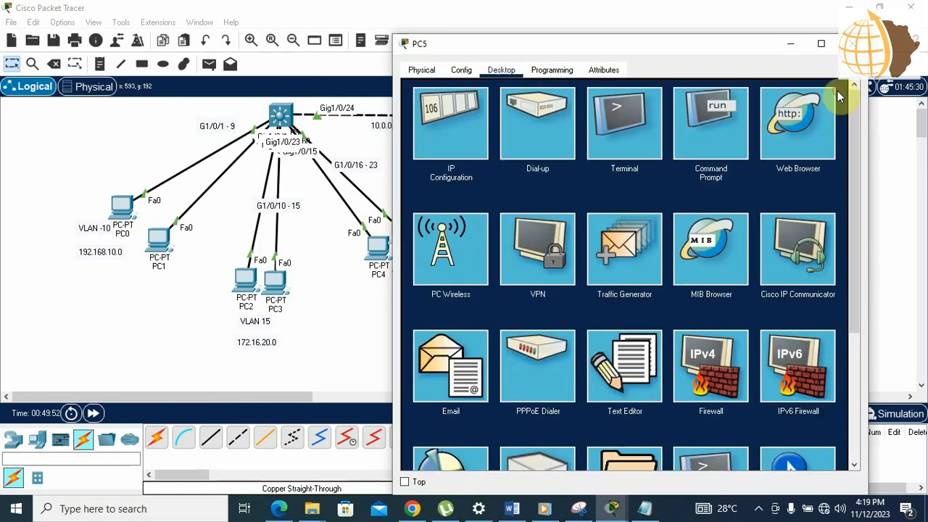
pyautogui.click(469, 128)
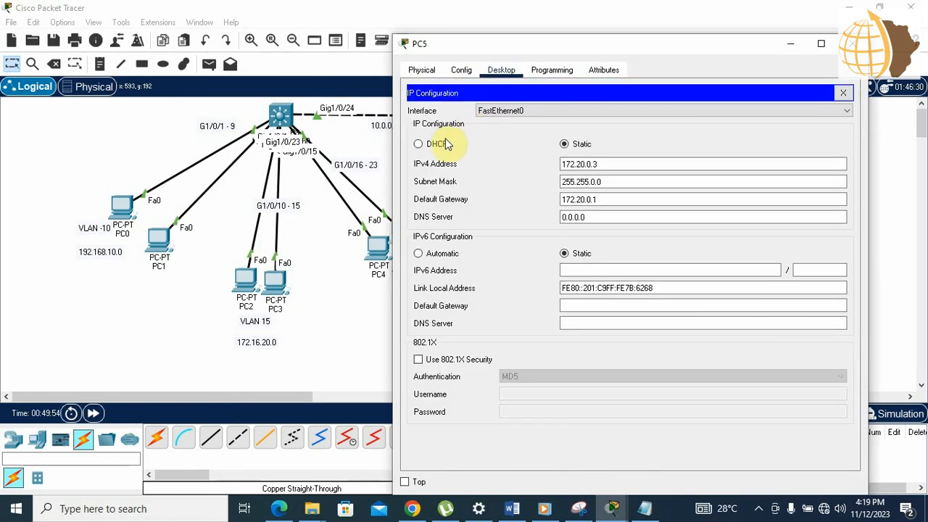
pyautogui.click(435, 144)
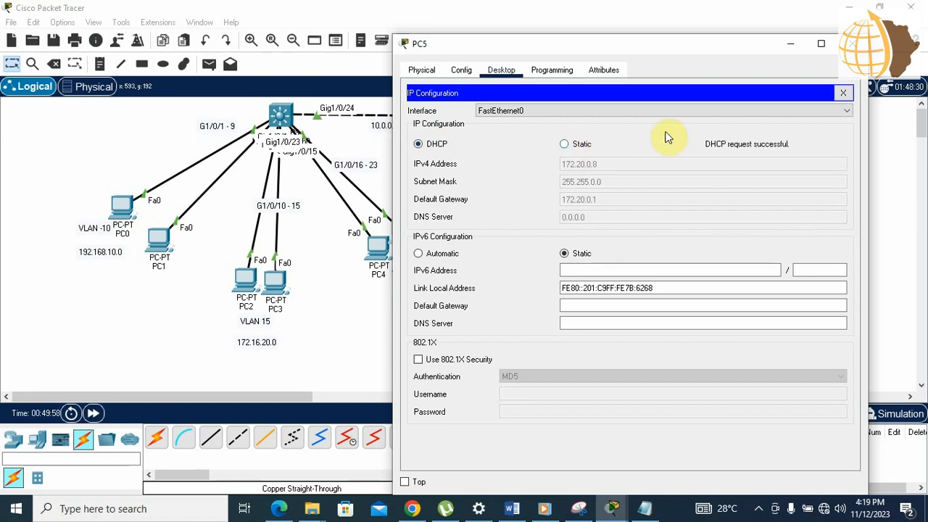
pyautogui.click(848, 43)
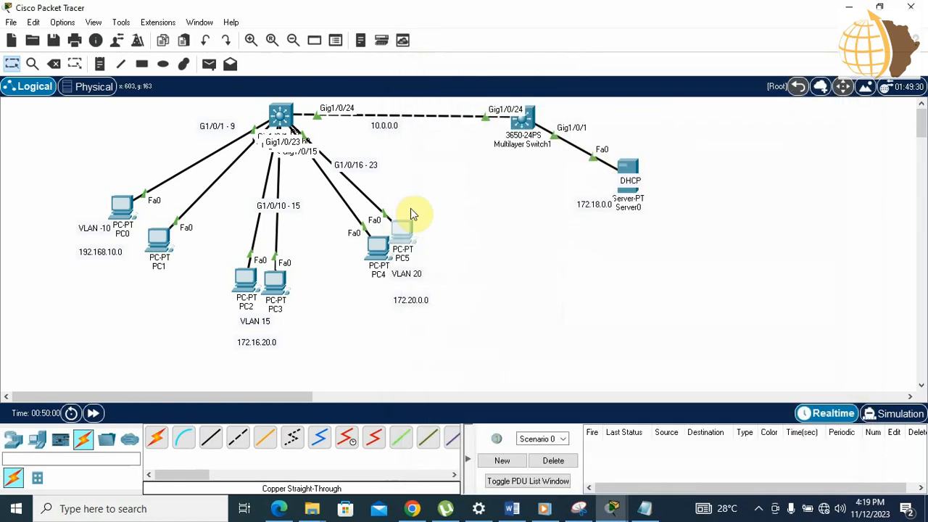